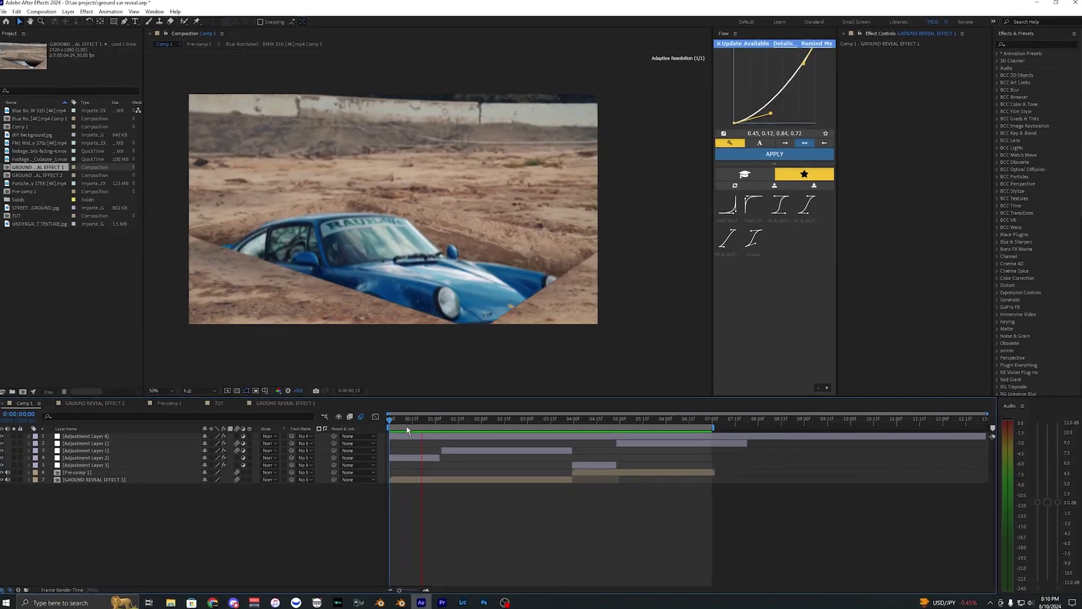
Step: Play back the finished reveal in Comp 1 and scrub through the Porsche clip in the TUT composition
{"action": "mouse_move", "coordinate": [406, 425]}
{"action": "left_mouse_down"}
{"action": "mouse_move", "coordinate": [428, 425]}
{"action": "mouse_move", "coordinate": [403, 425]}
{"action": "left_mouse_up"}
{"action": "key", "text": "space"}
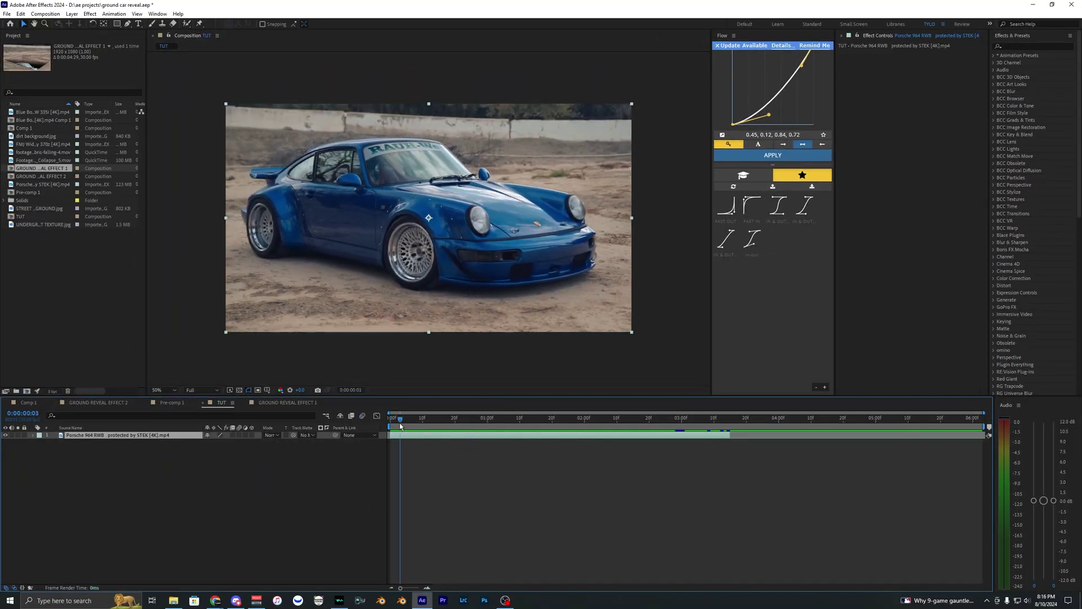
{"action": "left_click_drag", "start_coordinate": [399, 426], "coordinate": [361, 417]}
{"action": "key", "text": "space"}
{"action": "key", "text": "space"}
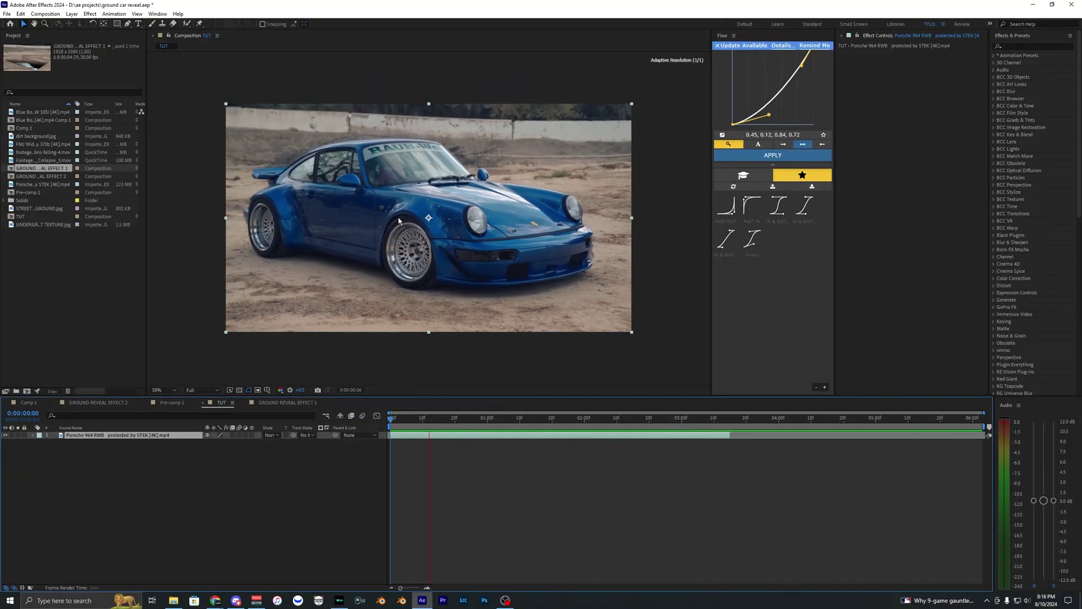
{"action": "left_click", "coordinate": [98, 402]}
{"action": "left_click", "coordinate": [480, 420]}
{"action": "mouse_move", "coordinate": [480, 423]}
{"action": "left_mouse_down"}
{"action": "mouse_move", "coordinate": [515, 422]}
{"action": "mouse_move", "coordinate": [459, 422]}
{"action": "mouse_move", "coordinate": [519, 423]}
{"action": "mouse_move", "coordinate": [488, 422]}
{"action": "left_mouse_up"}
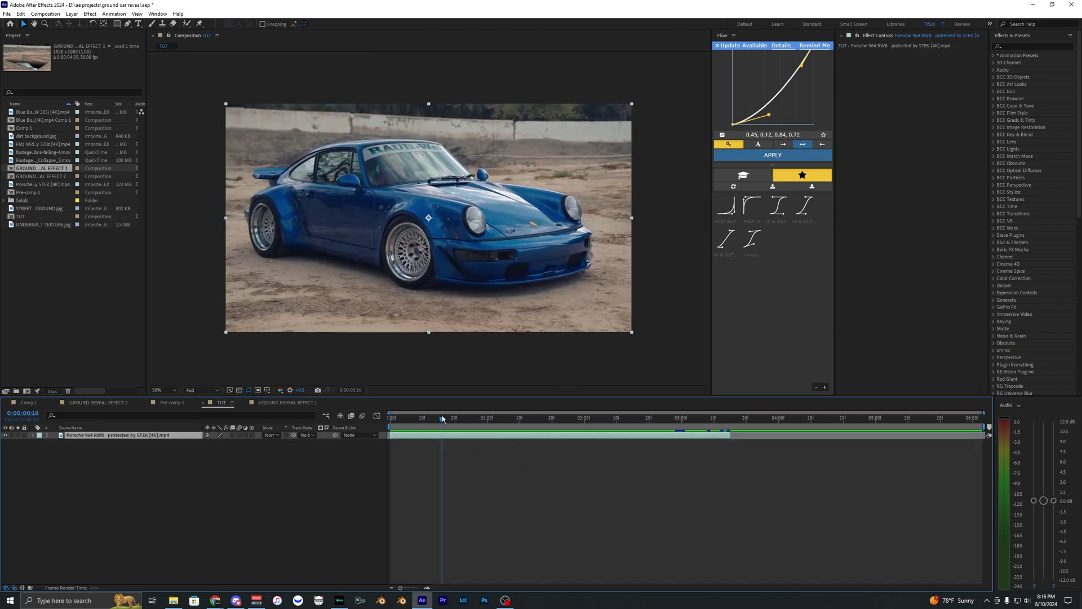
{"action": "left_click_drag", "start_coordinate": [443, 418], "coordinate": [477, 418]}
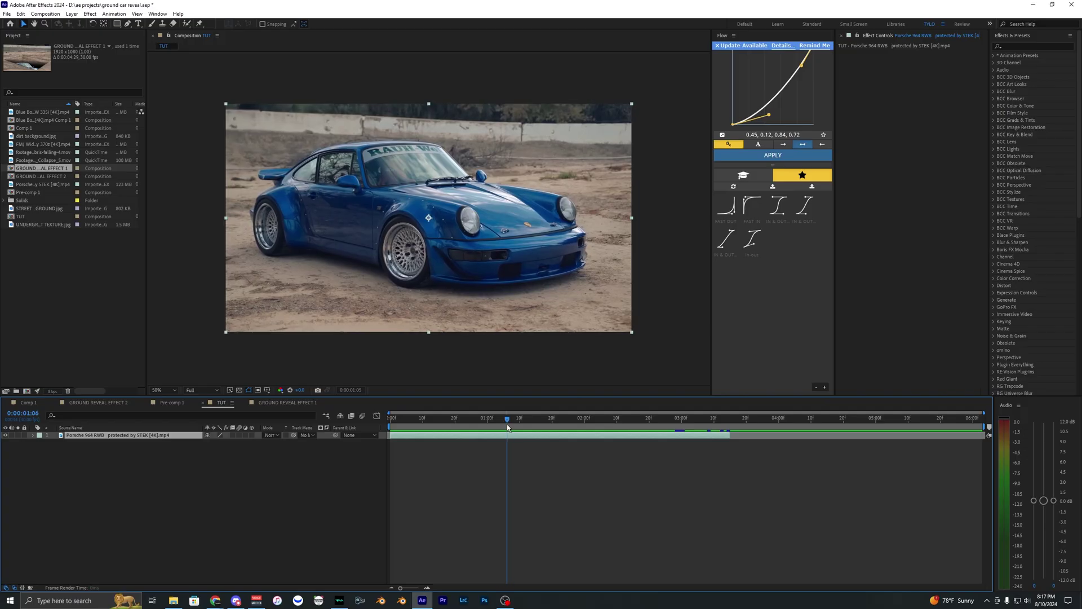
{"action": "key", "text": "space"}
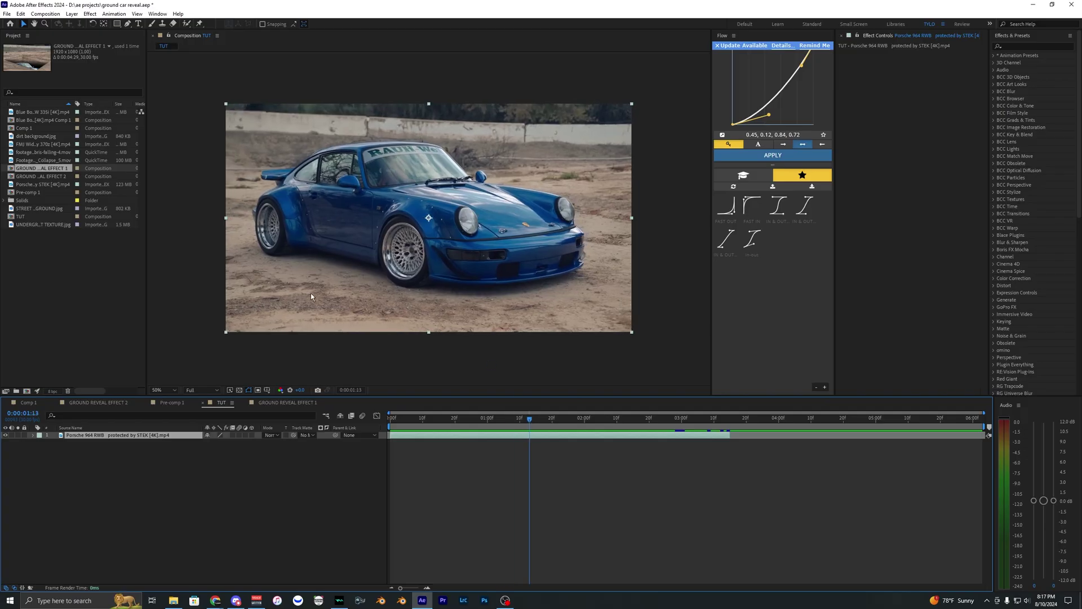
Step: Compare the plain TUT clip with the layered GROUND REVEAL EFFECT 1 and Pre-comp 1 compositions
{"action": "left_click", "coordinate": [321, 402]}
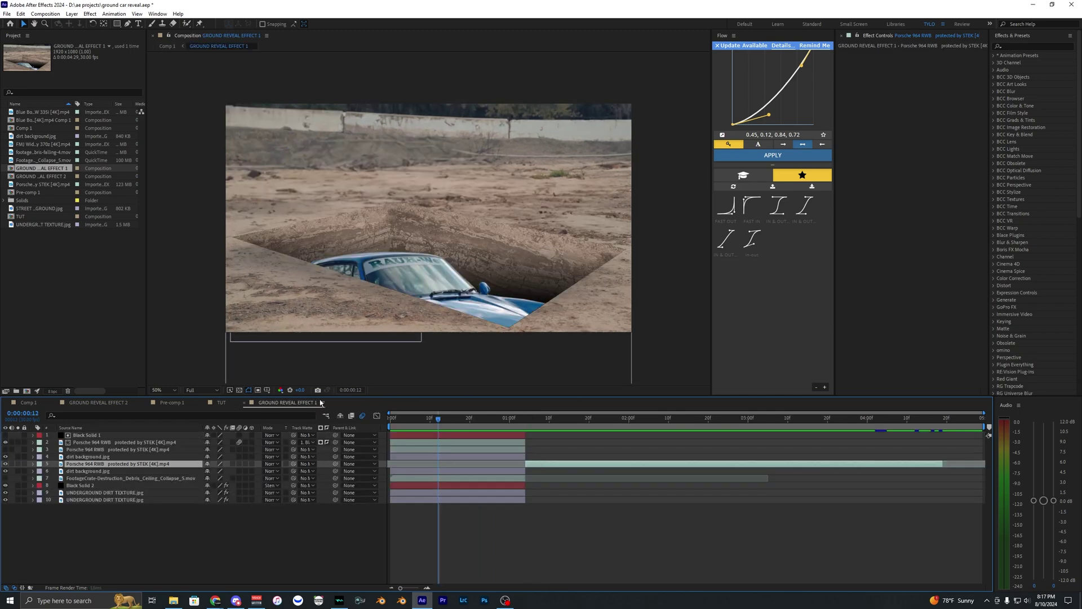
{"action": "left_click", "coordinate": [171, 402]}
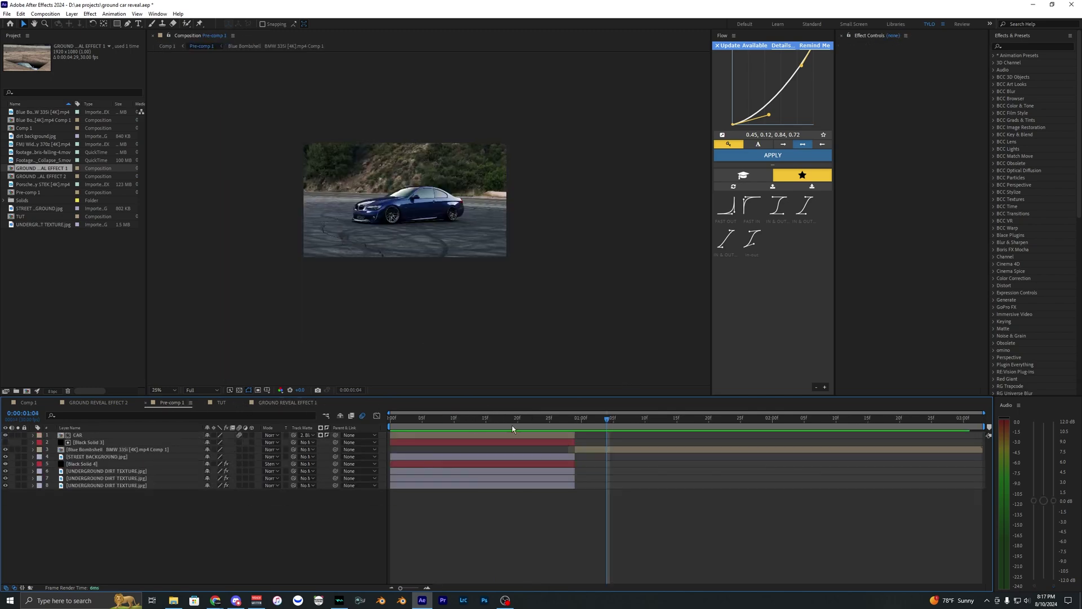
{"action": "left_click", "coordinate": [287, 402]}
{"action": "left_click", "coordinate": [221, 402]}
{"action": "left_click_drag", "start_coordinate": [429, 418], "coordinate": [536, 419]}
{"action": "left_click", "coordinate": [461, 466]}
{"action": "left_click", "coordinate": [267, 401]}
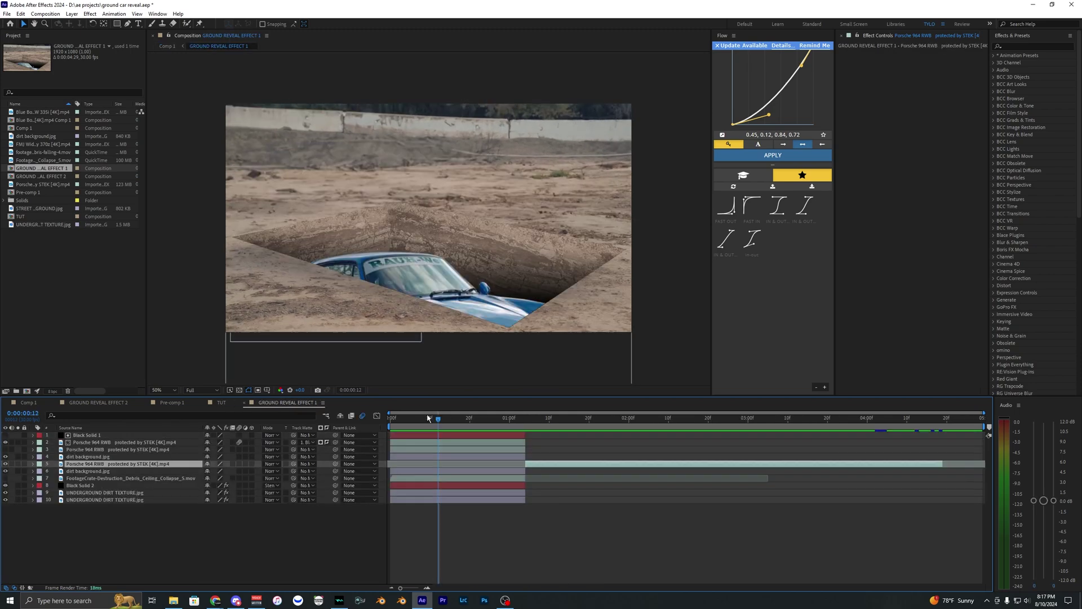
{"action": "left_click", "coordinate": [171, 402]}
{"action": "scroll", "coordinate": [397, 222], "scroll_direction": "up", "scroll_amount": 2}
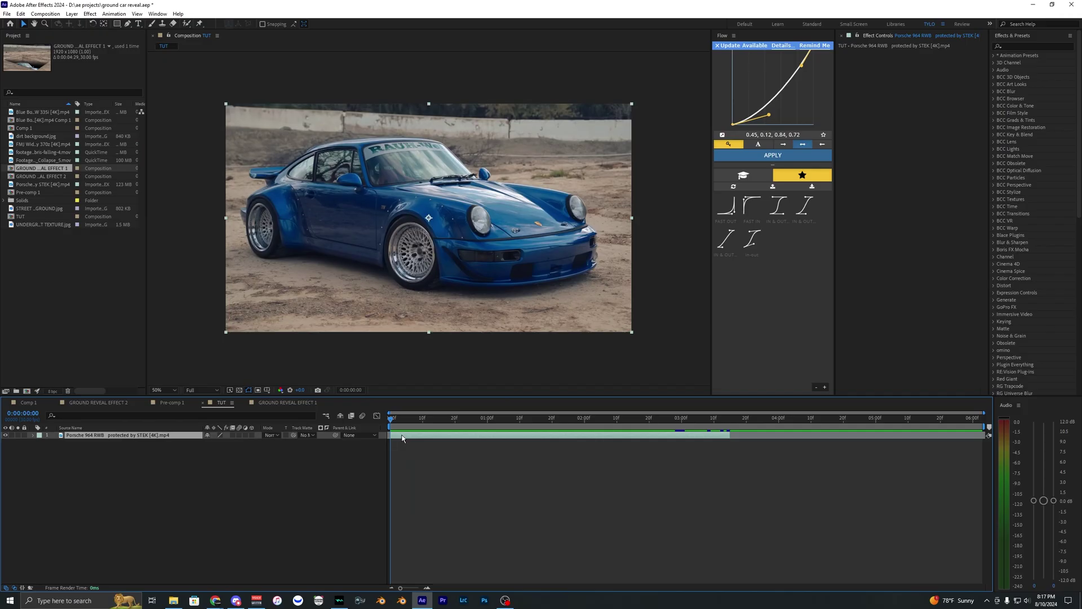
Step: Move to the first frame of the TUT composition and trim the work area to one frame, from 0 to 1f
{"action": "mouse_move", "coordinate": [391, 423]}
{"action": "left_mouse_down"}
{"action": "mouse_move", "coordinate": [404, 427]}
{"action": "mouse_move", "coordinate": [390, 426]}
{"action": "left_mouse_up"}
{"action": "left_click", "coordinate": [822, 503]}
{"action": "scroll", "coordinate": [822, 503], "scroll_direction": "down", "scroll_amount": 5}
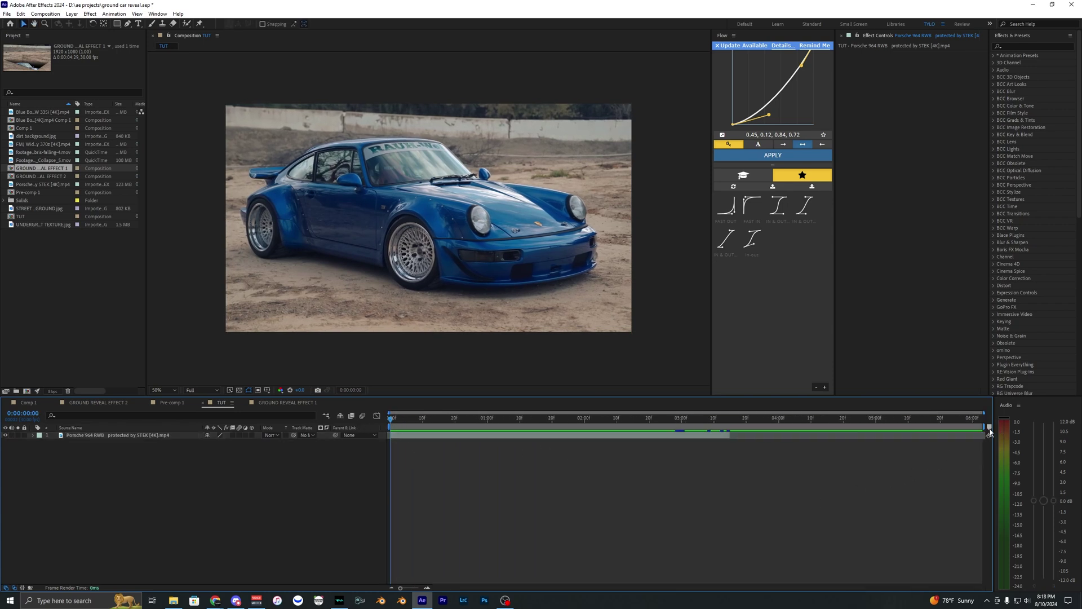
{"action": "left_click_drag", "start_coordinate": [985, 428], "coordinate": [394, 426]}
{"action": "scroll", "coordinate": [425, 471], "scroll_direction": "up", "scroll_amount": 5}
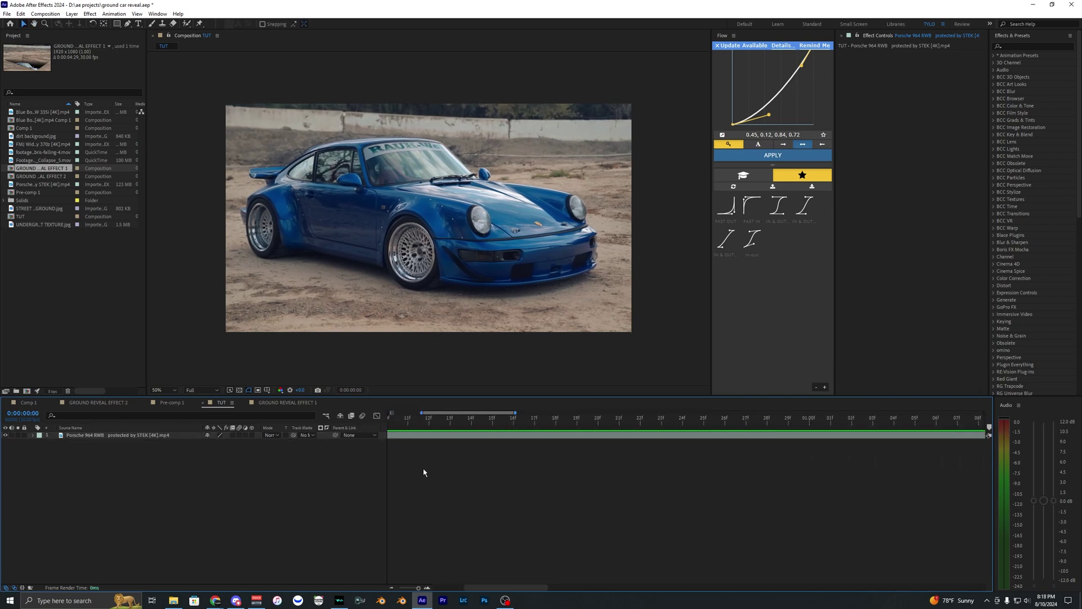
{"action": "scroll", "coordinate": [457, 468], "scroll_direction": "left", "scroll_amount": 2}
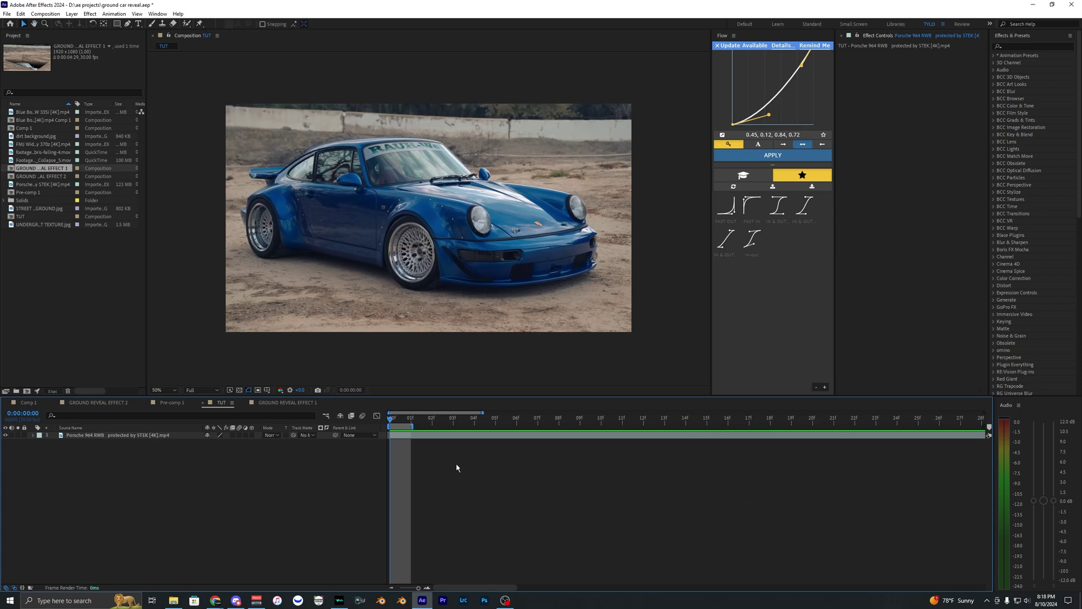
Step: Try shifting the Porsche clip to start at frame 3 with the one-frame work area at 03f to 04f
{"action": "left_click", "coordinate": [412, 435]}
{"action": "left_click_drag", "start_coordinate": [424, 436], "coordinate": [486, 436]}
{"action": "left_click", "coordinate": [459, 423]}
{"action": "left_click_drag", "start_coordinate": [399, 427], "coordinate": [470, 424]}
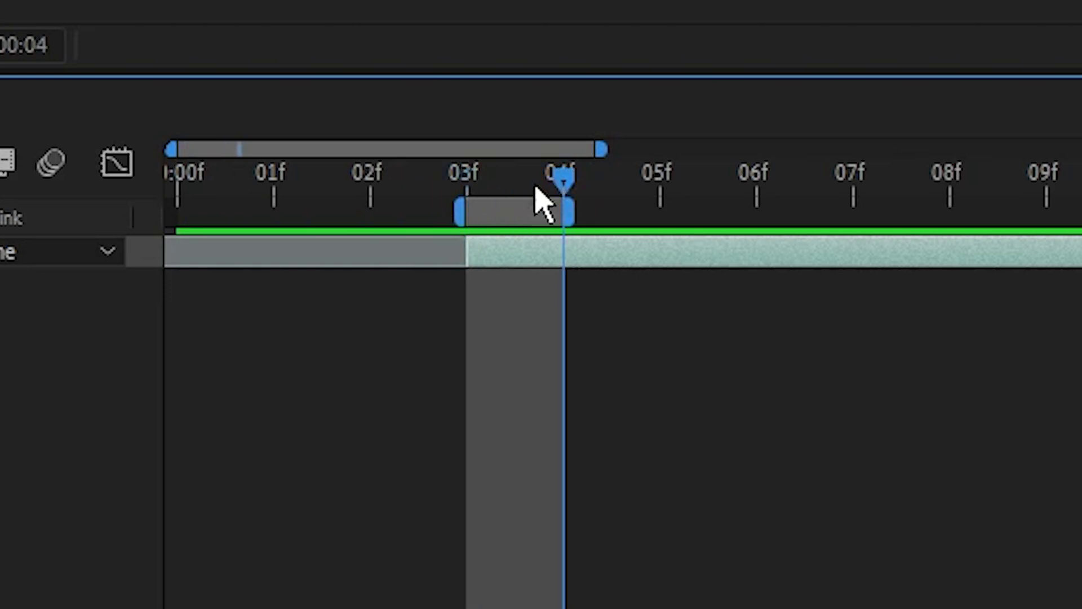
{"action": "left_click_drag", "start_coordinate": [535, 187], "coordinate": [490, 180]}
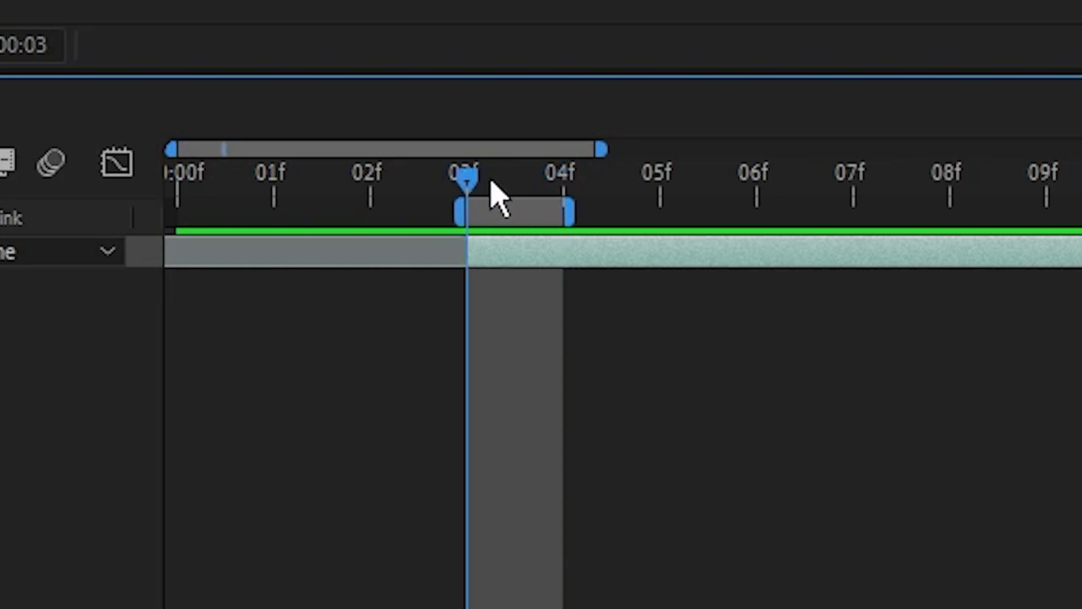
{"action": "left_click_drag", "start_coordinate": [535, 265], "coordinate": [234, 259]}
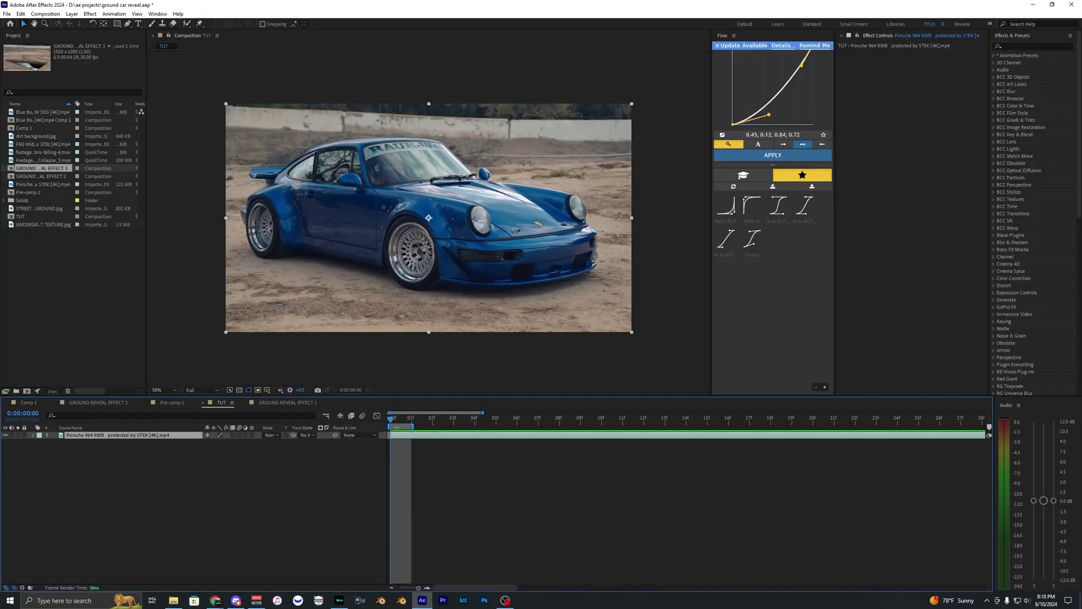
Step: Add the TUT composition to the render queue and delete the completed TUT render item
{"action": "key", "text": "ctrl+m"}
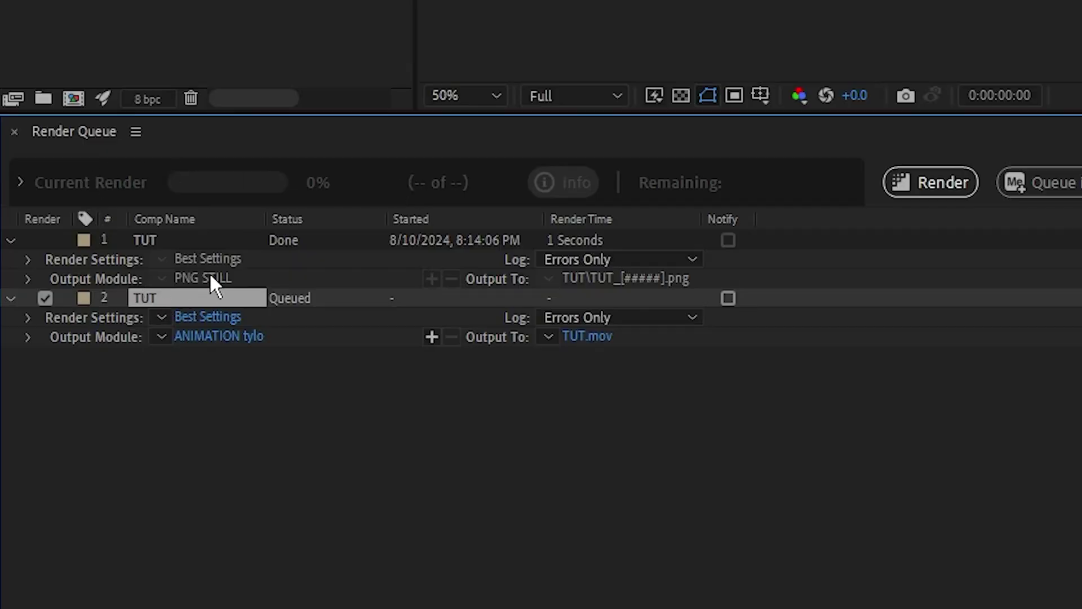
{"action": "left_click", "coordinate": [143, 239]}
{"action": "key", "text": "Delete"}
Step: Set the output module to PNG STILL, save the output as TUT\TUT_[#####].png and start the render
{"action": "left_click", "coordinate": [160, 280]}
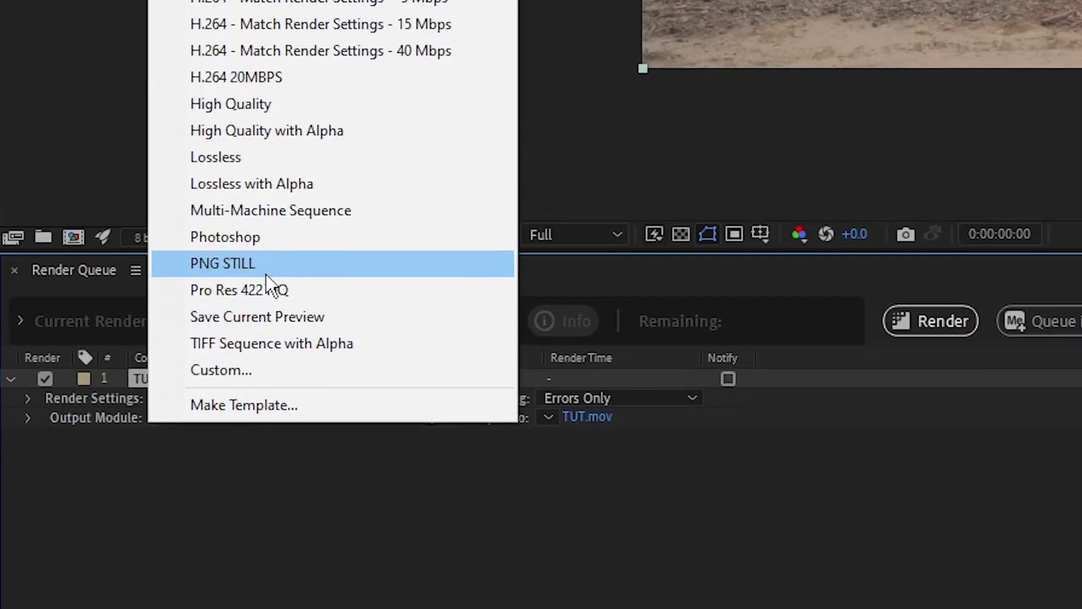
{"action": "left_click", "coordinate": [253, 195]}
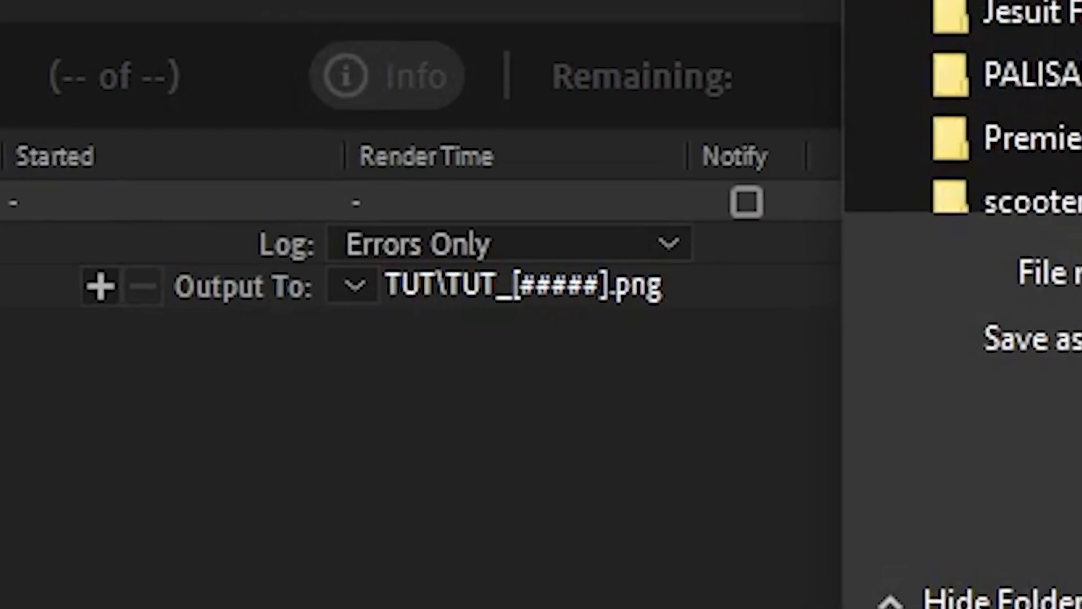
{"action": "key", "text": "Return"}
{"action": "left_click", "coordinate": [599, 274]}
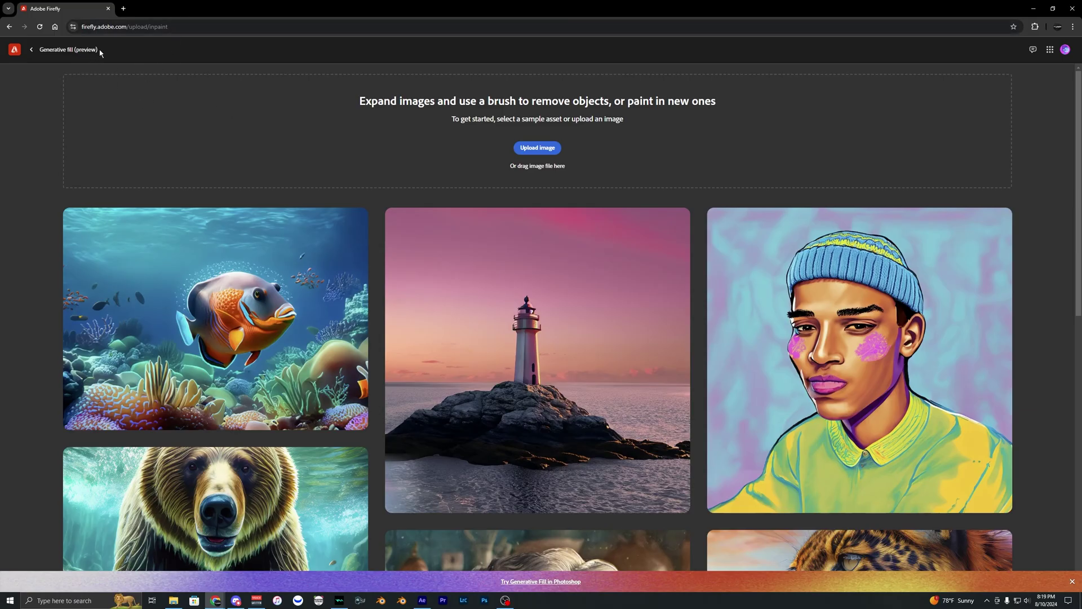
Step: Switch to Adobe Firefly's Generative fill page and examine its description and web address
{"action": "mouse_move", "coordinate": [359, 101]}
{"action": "left_mouse_down"}
{"action": "mouse_move", "coordinate": [621, 104]}
{"action": "mouse_move", "coordinate": [721, 121]}
{"action": "left_mouse_up"}
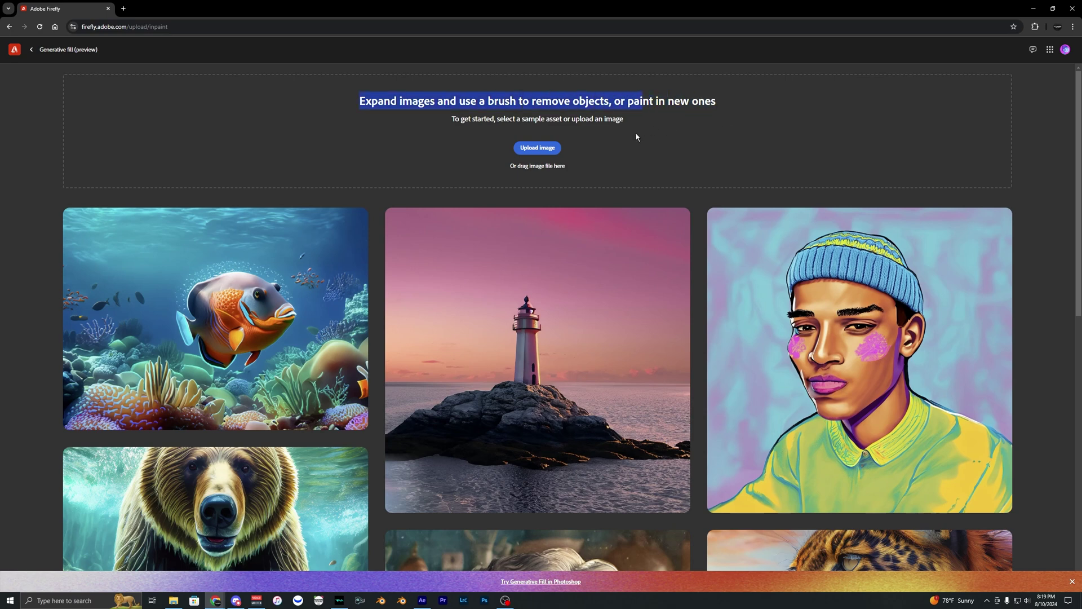
{"action": "left_click", "coordinate": [406, 112]}
{"action": "left_click_drag", "start_coordinate": [380, 101], "coordinate": [716, 104]}
{"action": "left_click", "coordinate": [559, 103]}
{"action": "left_click_drag", "start_coordinate": [360, 101], "coordinate": [540, 101]}
{"action": "left_click", "coordinate": [539, 100]}
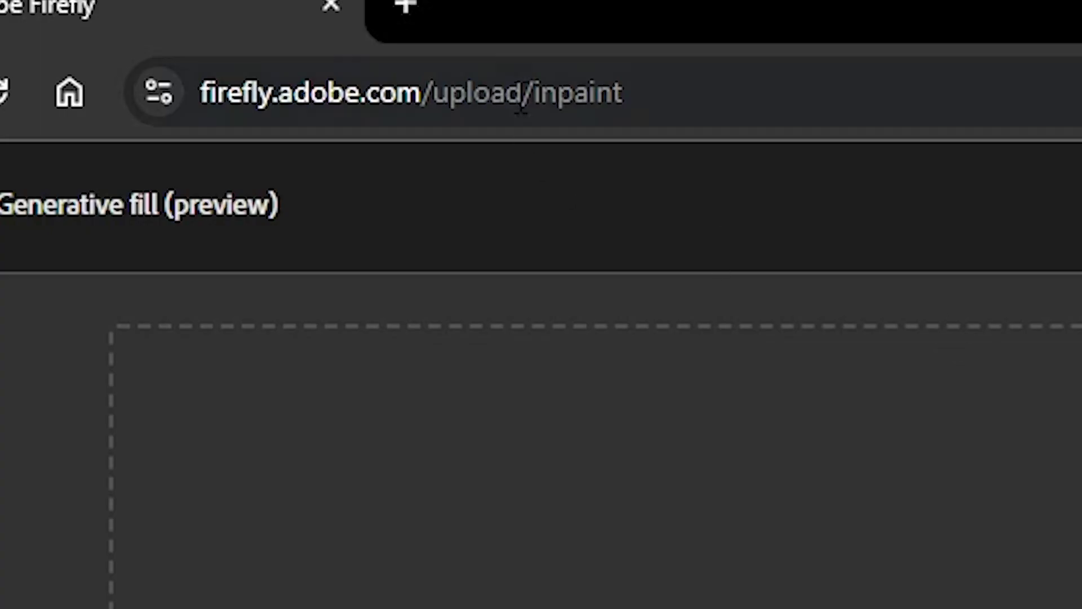
{"action": "key", "text": "ctrl+l"}
{"action": "left_click", "coordinate": [69, 305]}
{"action": "left_click_drag", "start_coordinate": [624, 101], "coordinate": [278, 125]}
{"action": "left_click", "coordinate": [559, 149]}
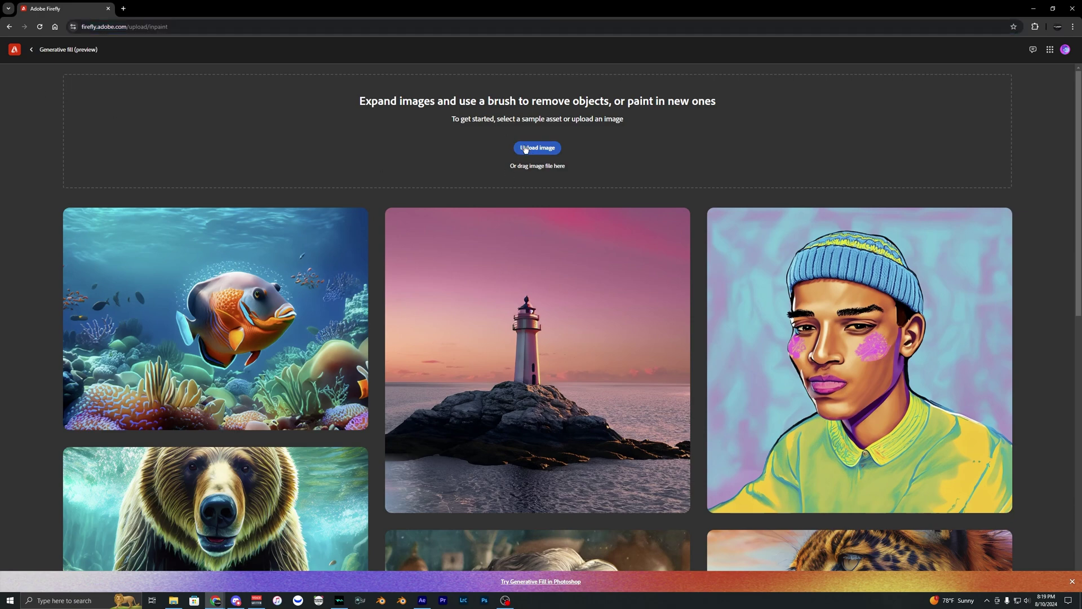
Step: Upload the rendered TUT_00000.png from the after effects renders\TUT folder to Firefly's Generative fill
{"action": "left_click", "coordinate": [173, 599]}
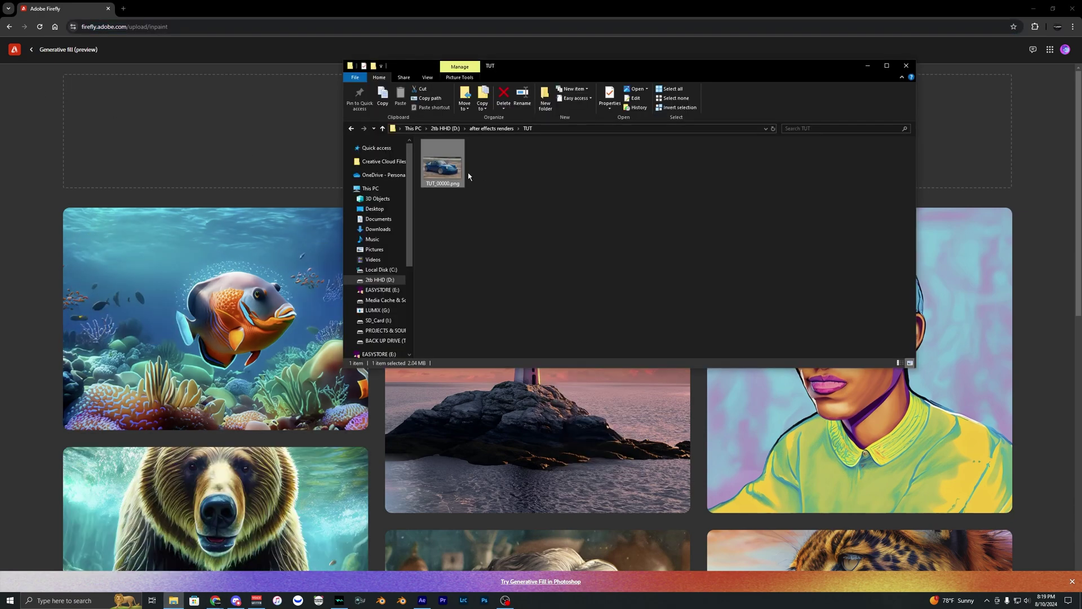
{"action": "left_click_drag", "start_coordinate": [513, 67], "coordinate": [687, 75]}
{"action": "left_click_drag", "start_coordinate": [621, 174], "coordinate": [474, 146]}
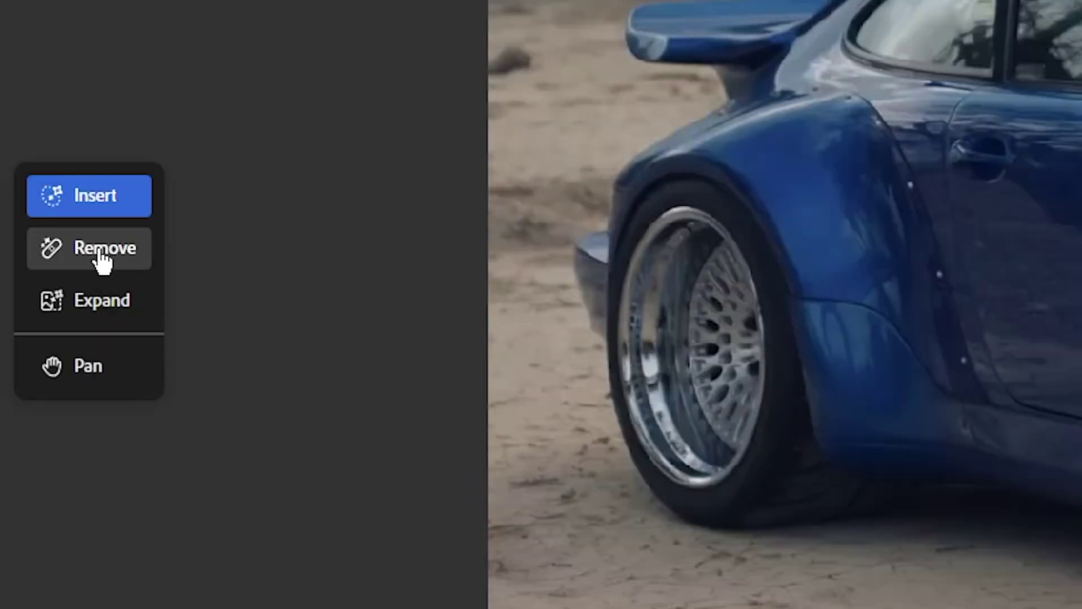
Step: Brush over the whole Porsche with the Remove tool at a brush size of 124 px and generate the removal
{"action": "left_click", "coordinate": [102, 259]}
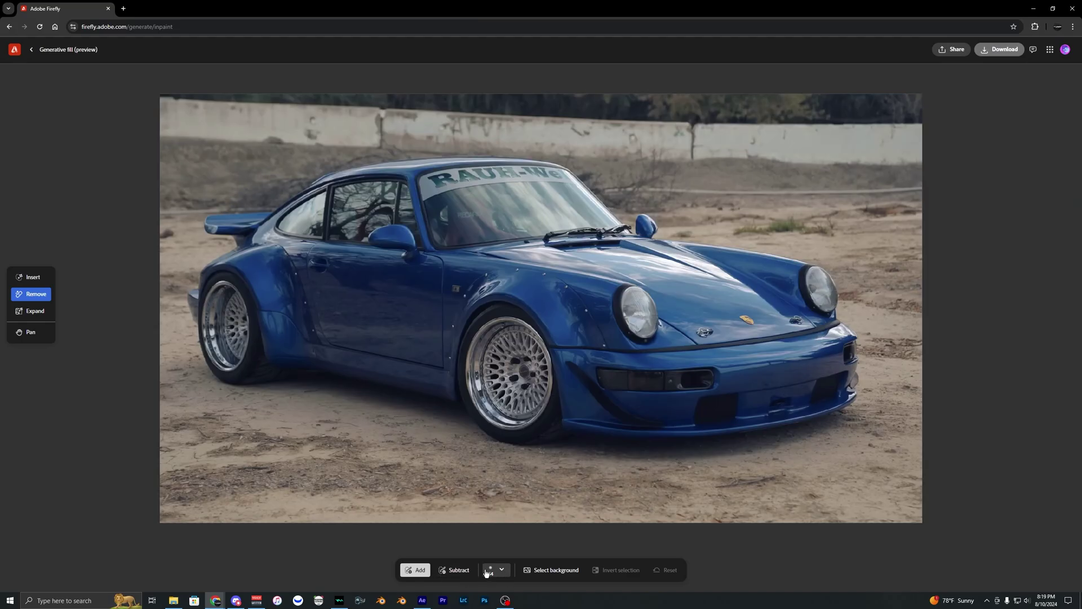
{"action": "left_click", "coordinate": [487, 573]}
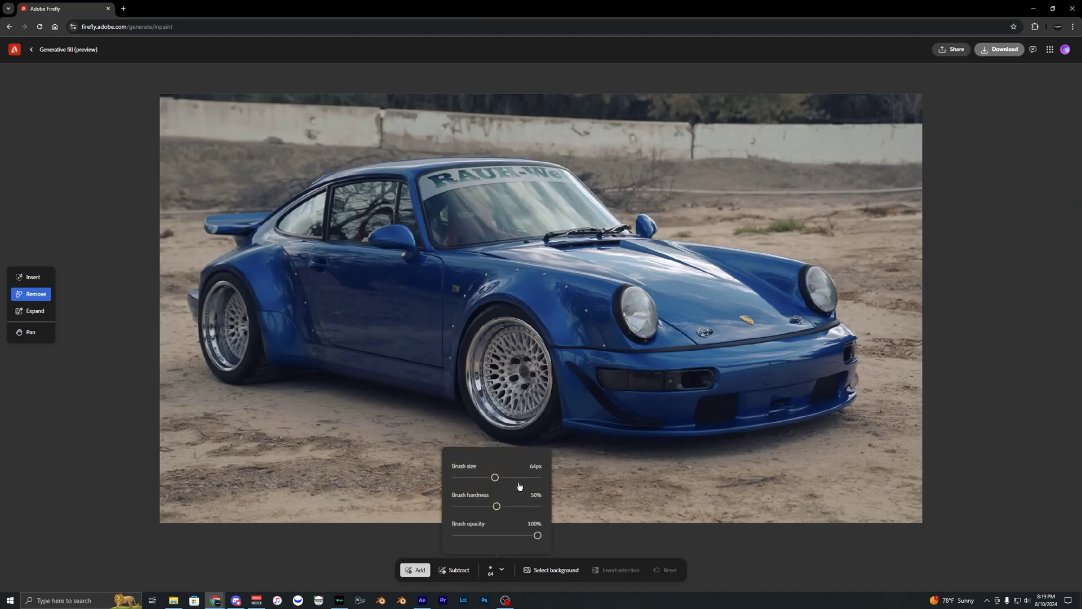
{"action": "left_click_drag", "start_coordinate": [519, 478], "coordinate": [535, 477]}
{"action": "mouse_move", "coordinate": [643, 425]}
{"action": "left_mouse_down"}
{"action": "mouse_move", "coordinate": [733, 423]}
{"action": "mouse_move", "coordinate": [824, 384]}
{"action": "mouse_move", "coordinate": [843, 347]}
{"action": "mouse_move", "coordinate": [823, 293]}
{"action": "mouse_move", "coordinate": [667, 243]}
{"action": "mouse_move", "coordinate": [532, 168]}
{"action": "mouse_move", "coordinate": [333, 180]}
{"action": "mouse_move", "coordinate": [278, 229]}
{"action": "mouse_move", "coordinate": [216, 239]}
{"action": "mouse_move", "coordinate": [203, 316]}
{"action": "mouse_move", "coordinate": [236, 367]}
{"action": "mouse_move", "coordinate": [338, 363]}
{"action": "mouse_move", "coordinate": [330, 369]}
{"action": "mouse_move", "coordinate": [633, 438]}
{"action": "left_mouse_up"}
{"action": "left_click", "coordinate": [687, 571]}
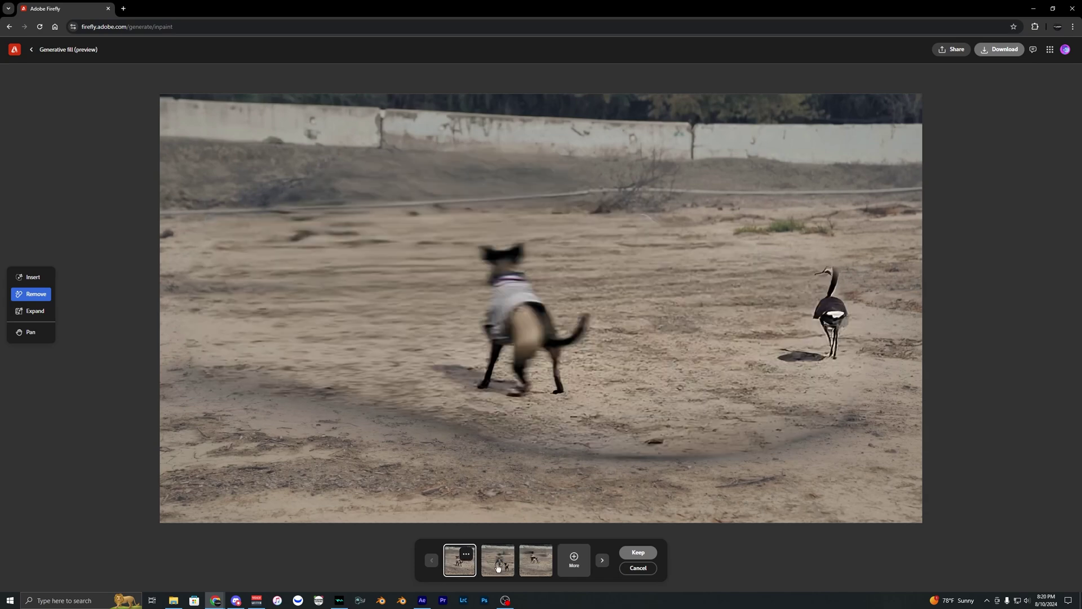
Step: Generate more removal variations, review them, discard them all and reset the painted mask
{"action": "left_click", "coordinate": [575, 566]}
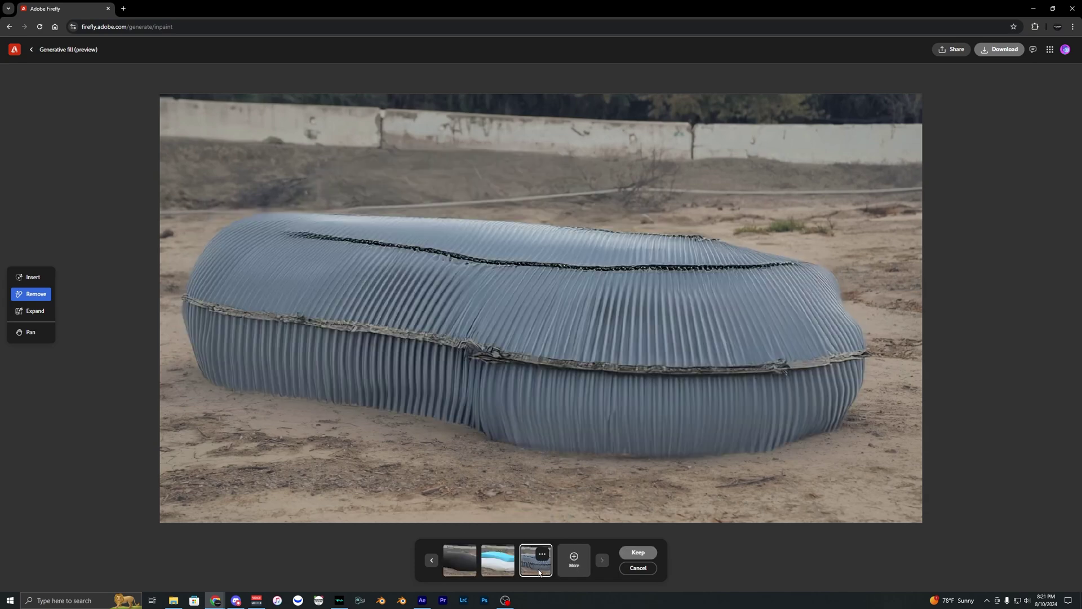
{"action": "left_click", "coordinate": [501, 566]}
{"action": "left_click", "coordinate": [473, 567]}
{"action": "left_click", "coordinate": [500, 566]}
{"action": "left_click", "coordinate": [551, 569]}
{"action": "left_click", "coordinate": [637, 568]}
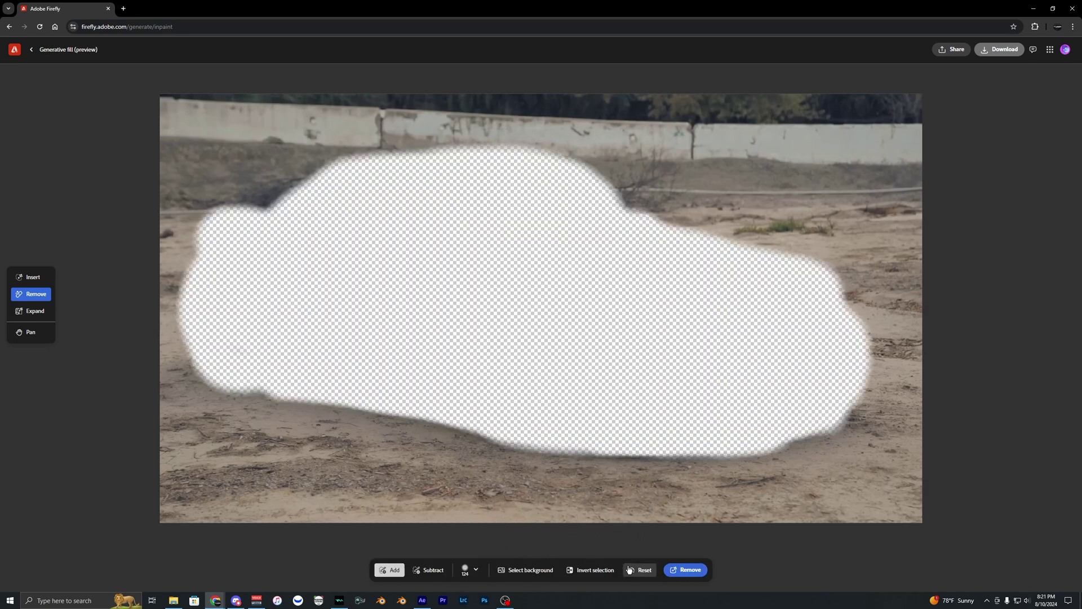
{"action": "left_click", "coordinate": [642, 570]}
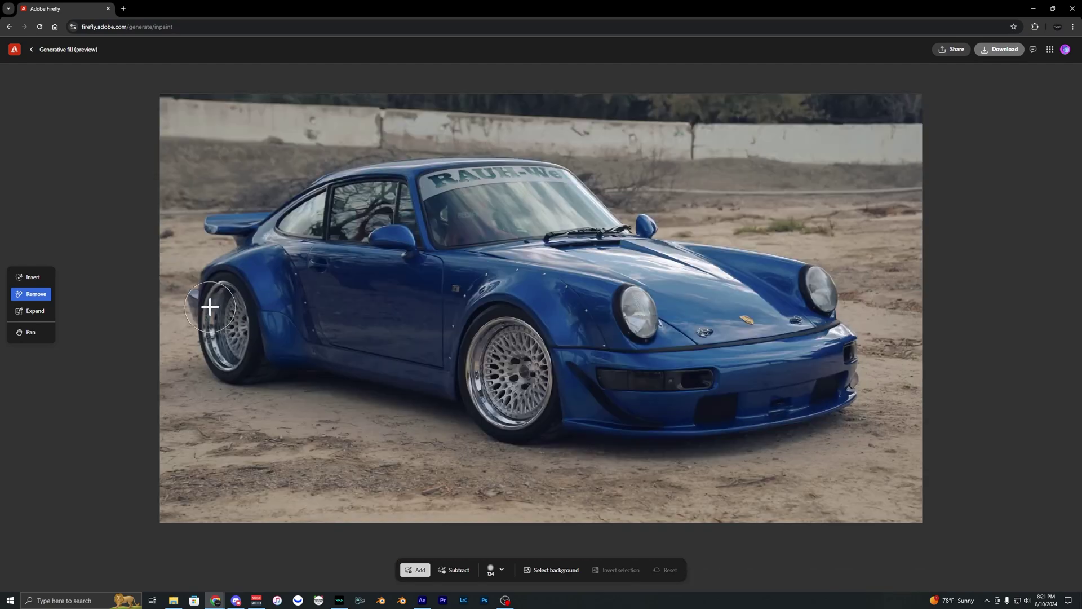
Step: Paint a wider removal mask over the entire Porsche and the ground around its wheels, and generate the removal
{"action": "mouse_move", "coordinate": [197, 293]}
{"action": "left_mouse_down"}
{"action": "mouse_move", "coordinate": [212, 368]}
{"action": "mouse_move", "coordinate": [375, 382]}
{"action": "mouse_move", "coordinate": [532, 420]}
{"action": "mouse_move", "coordinate": [795, 433]}
{"action": "left_mouse_up"}
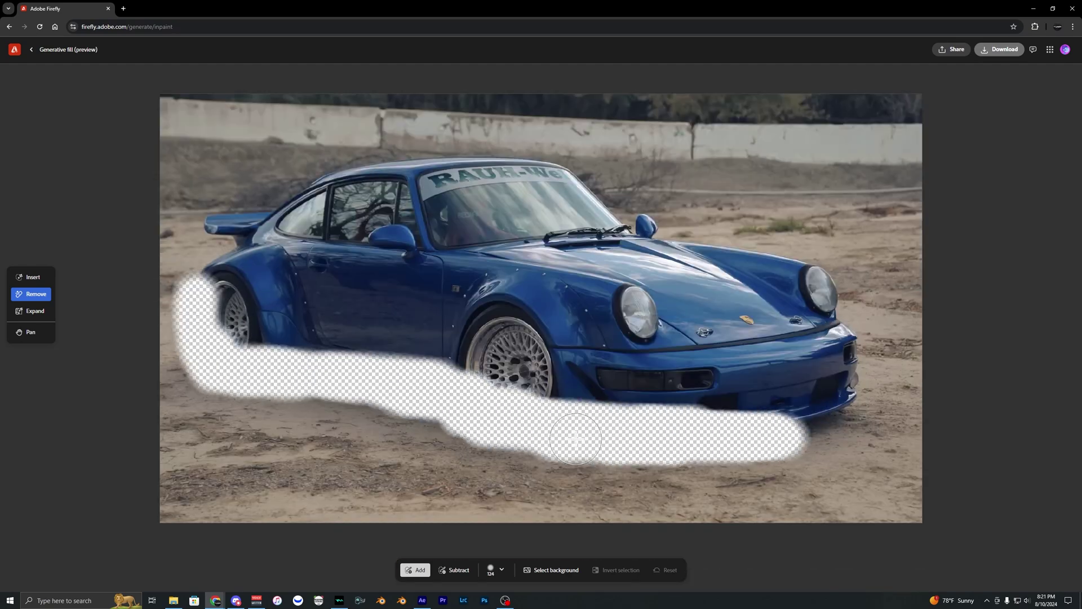
{"action": "left_click", "coordinate": [684, 571]}
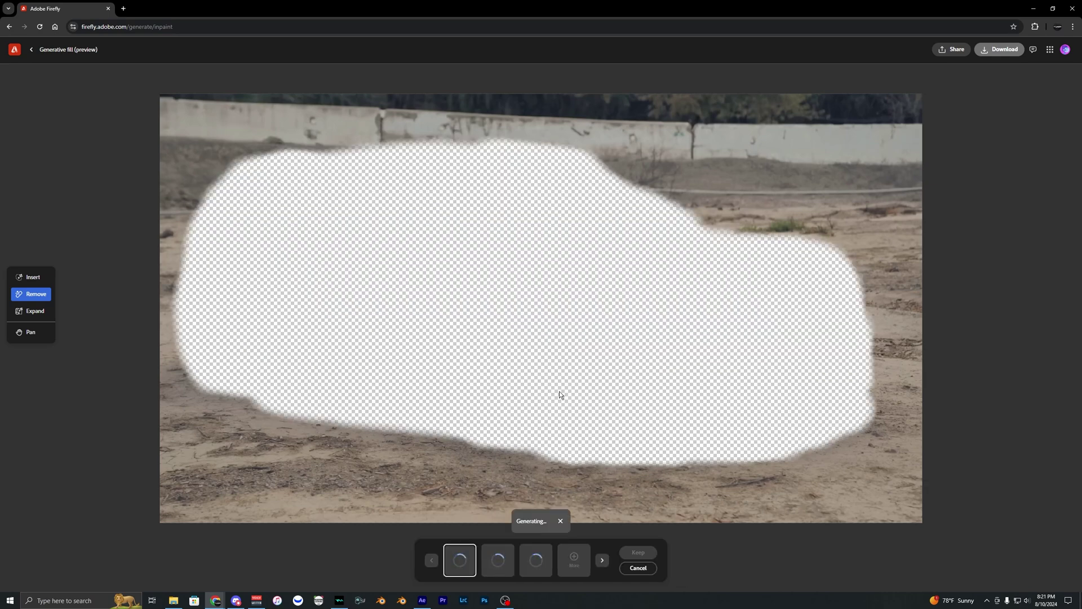
Step: Compare the generated empty-ground variations, select the third one and download the image
{"action": "left_click", "coordinate": [498, 564]}
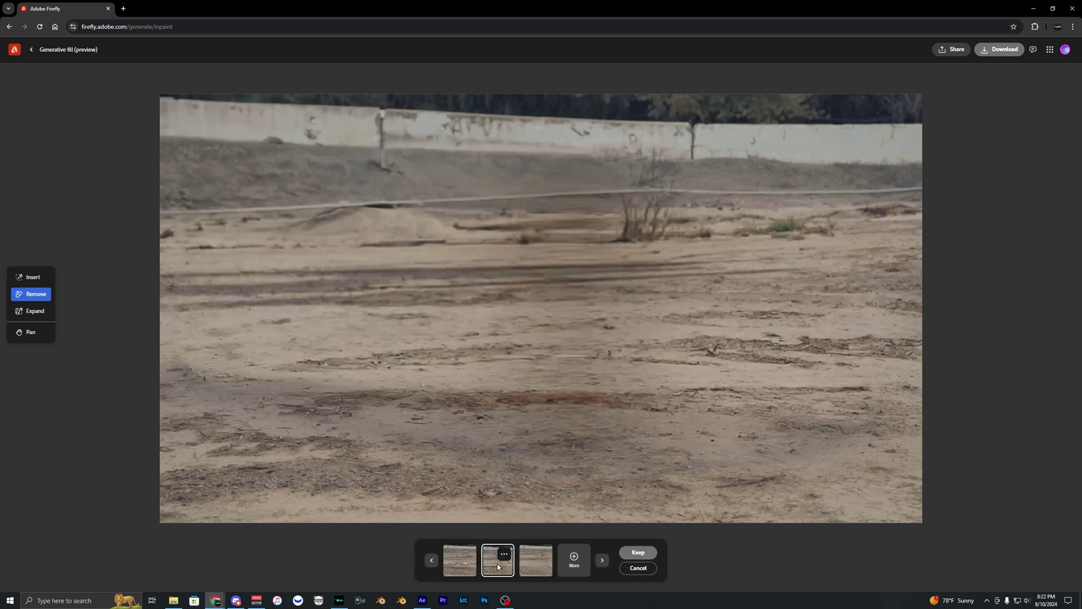
{"action": "left_click", "coordinate": [534, 566]}
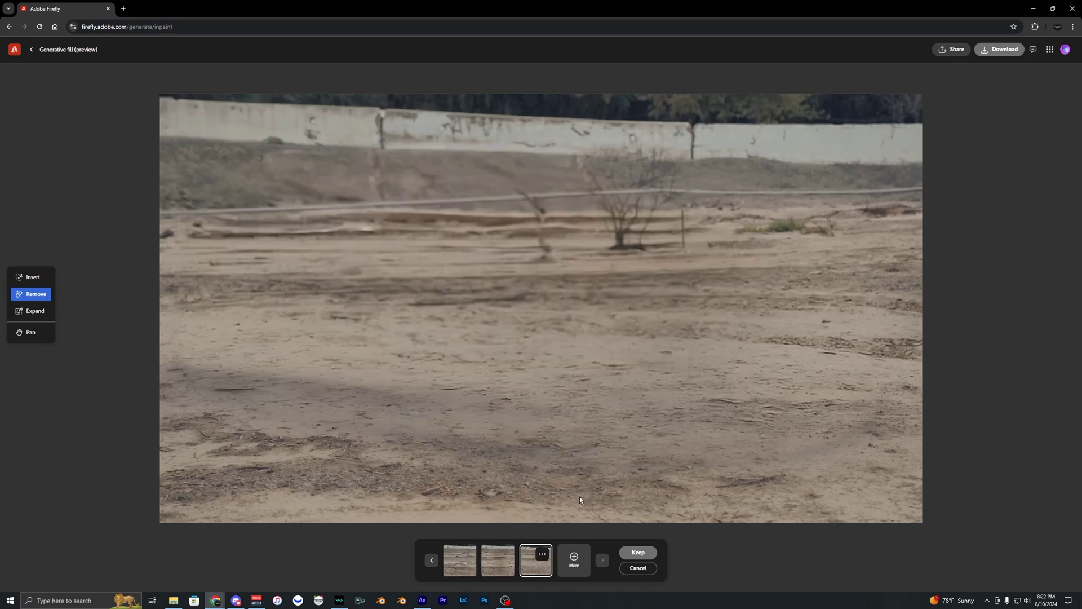
{"action": "left_click", "coordinate": [985, 51]}
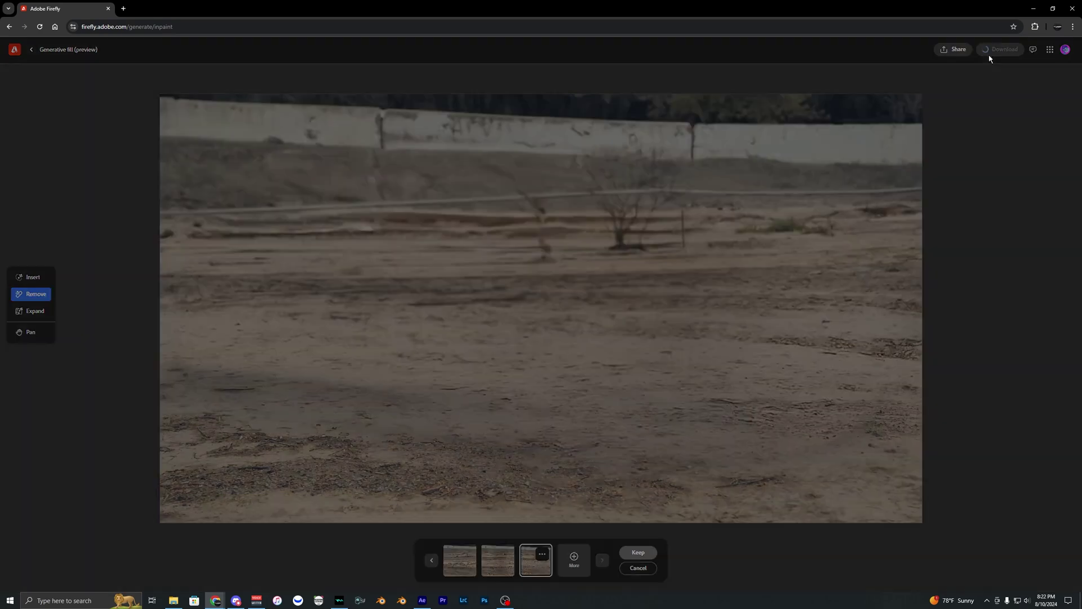
Step: Dismiss the Adobe Express suggestion, locate the downloaded Firefly PNG in its folder and import it into the After Effects project
{"action": "left_click", "coordinate": [626, 415]}
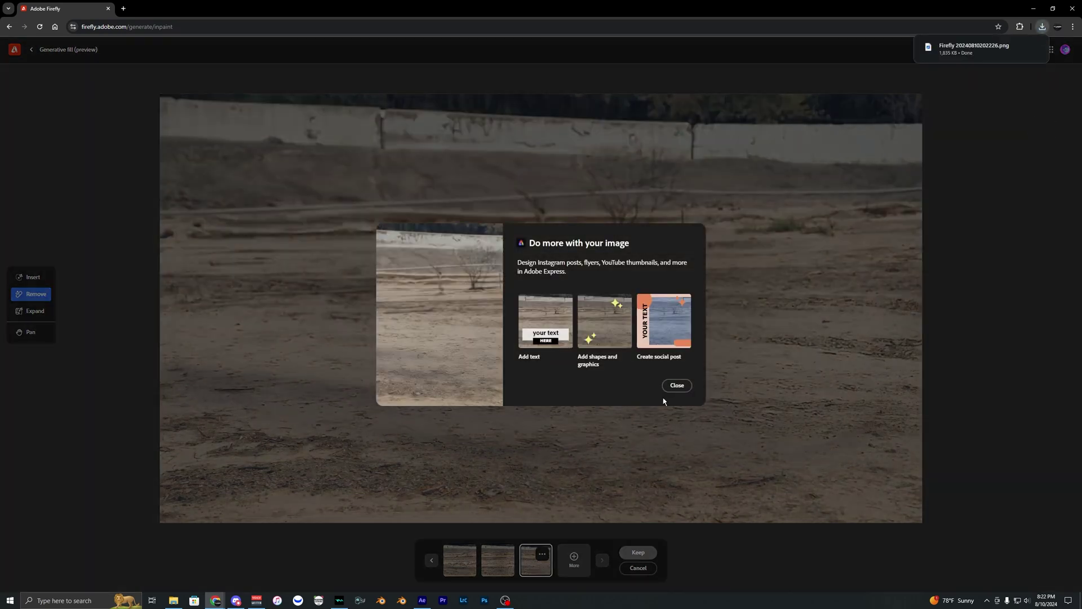
{"action": "left_click", "coordinate": [675, 389]}
{"action": "left_click_drag", "start_coordinate": [930, 8], "coordinate": [923, 76]}
{"action": "left_click", "coordinate": [1000, 89]}
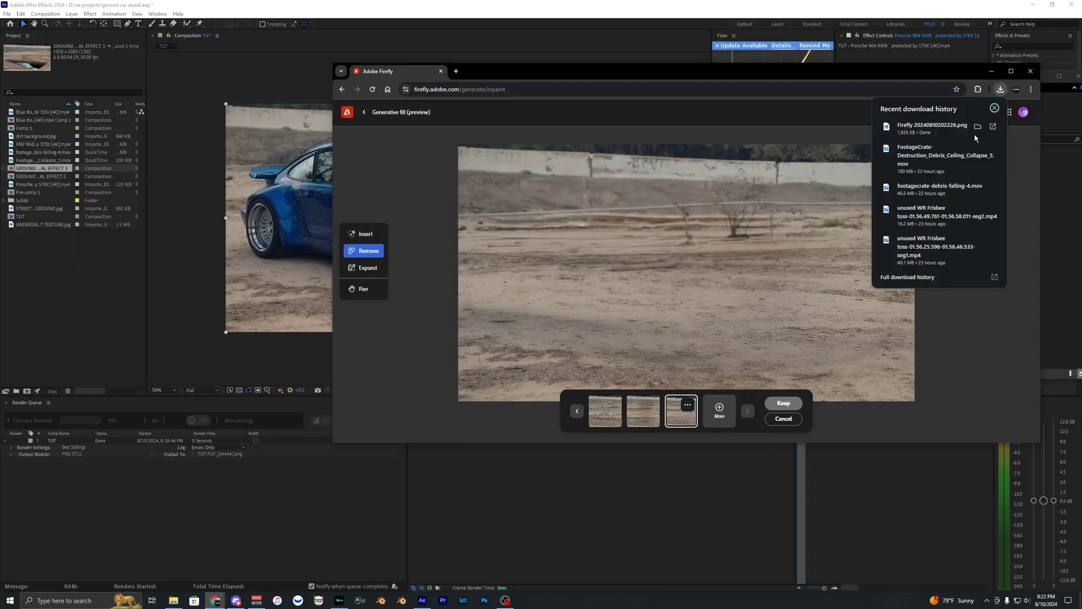
{"action": "left_click", "coordinate": [977, 125]}
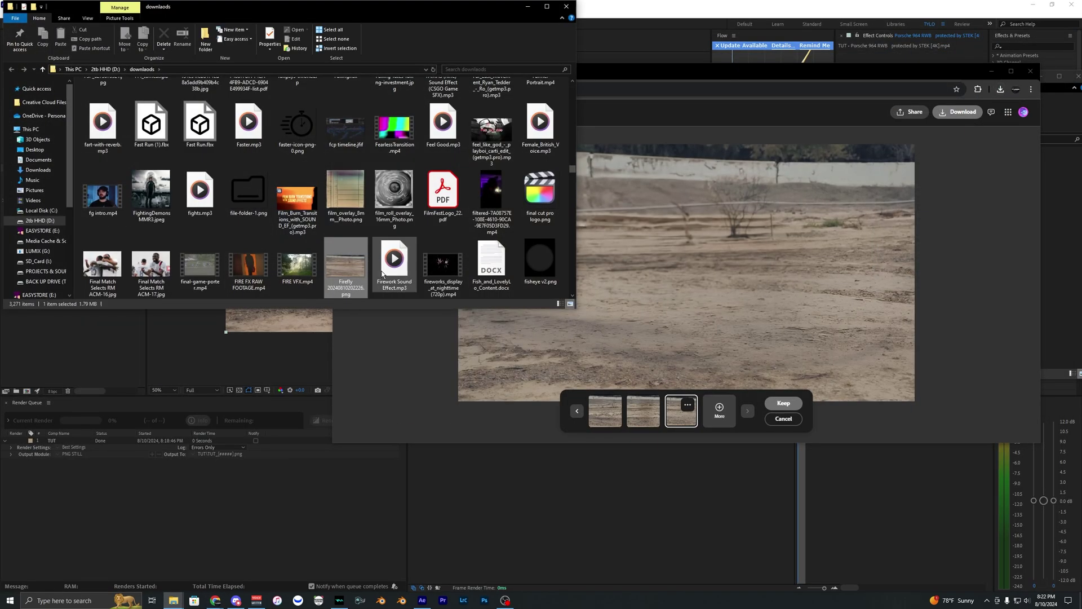
{"action": "left_click_drag", "start_coordinate": [344, 255], "coordinate": [85, 319]}
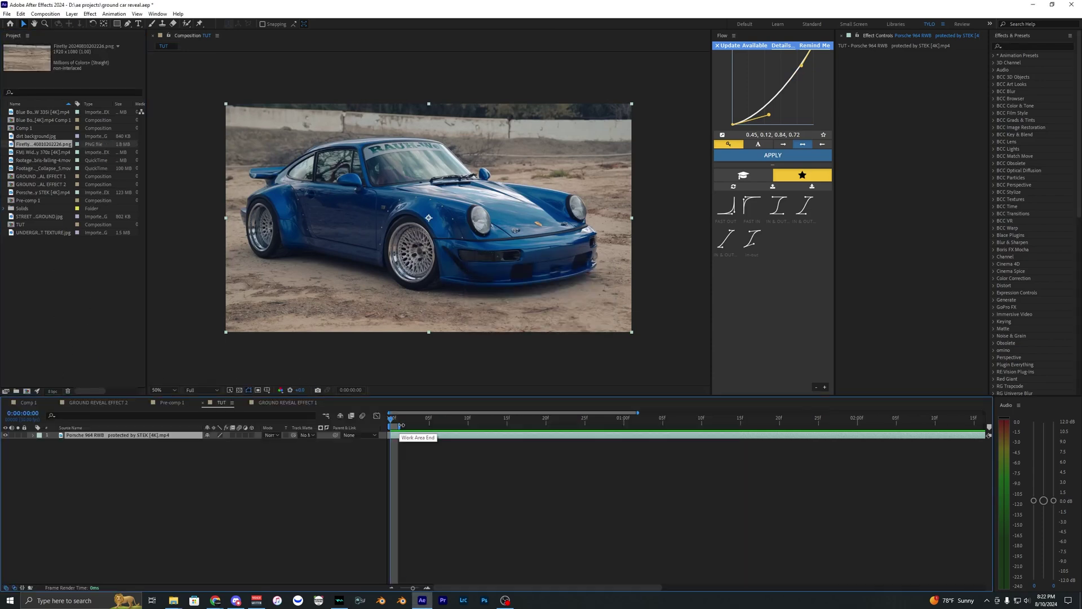
Step: Extend the work area of the TUT composition to the end of the timeline
{"action": "left_click_drag", "start_coordinate": [399, 427], "coordinate": [1017, 448]}
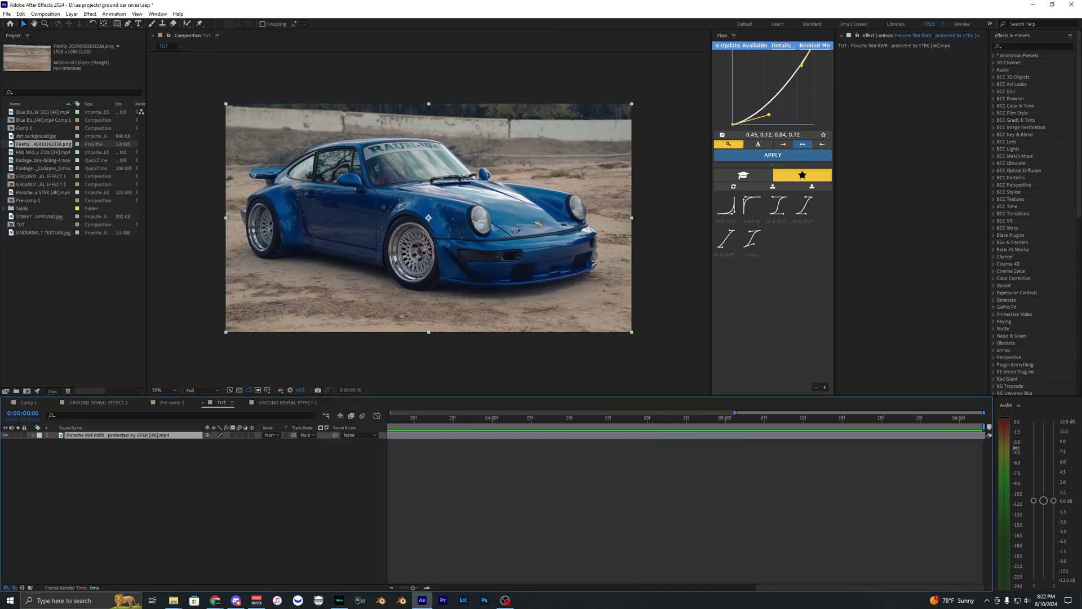
{"action": "scroll", "coordinate": [611, 505], "scroll_direction": "down", "scroll_amount": 2}
{"action": "scroll", "coordinate": [597, 505], "scroll_direction": "up", "scroll_amount": 1}
{"action": "scroll", "coordinate": [444, 502], "scroll_direction": "down", "scroll_amount": 1}
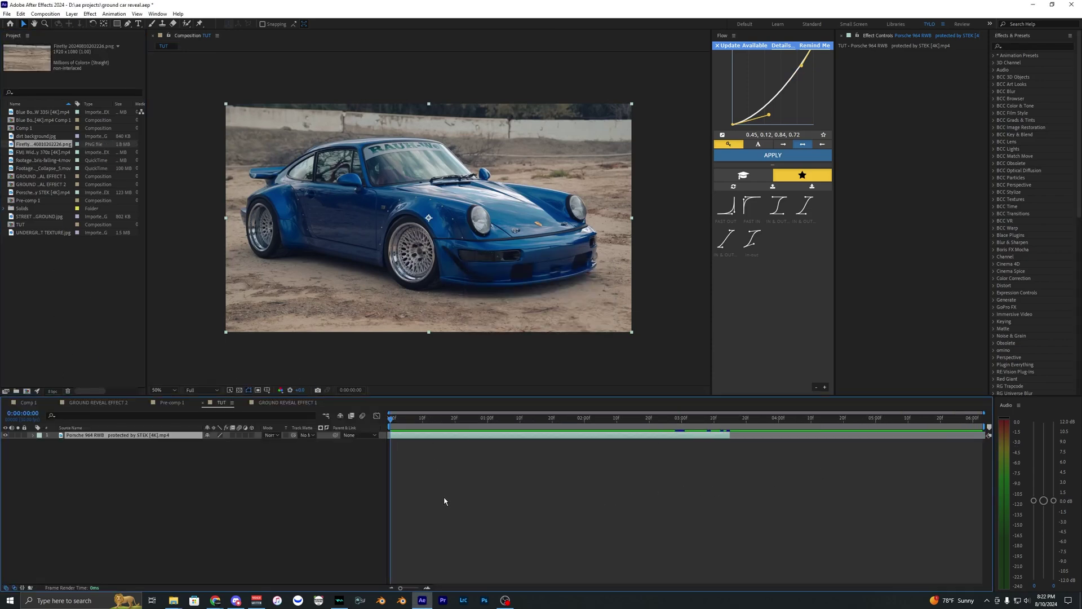
Step: Place the Firefly image beneath the Porsche clip and rename its layer BACKGROUND
{"action": "left_click_drag", "start_coordinate": [43, 144], "coordinate": [145, 484]}
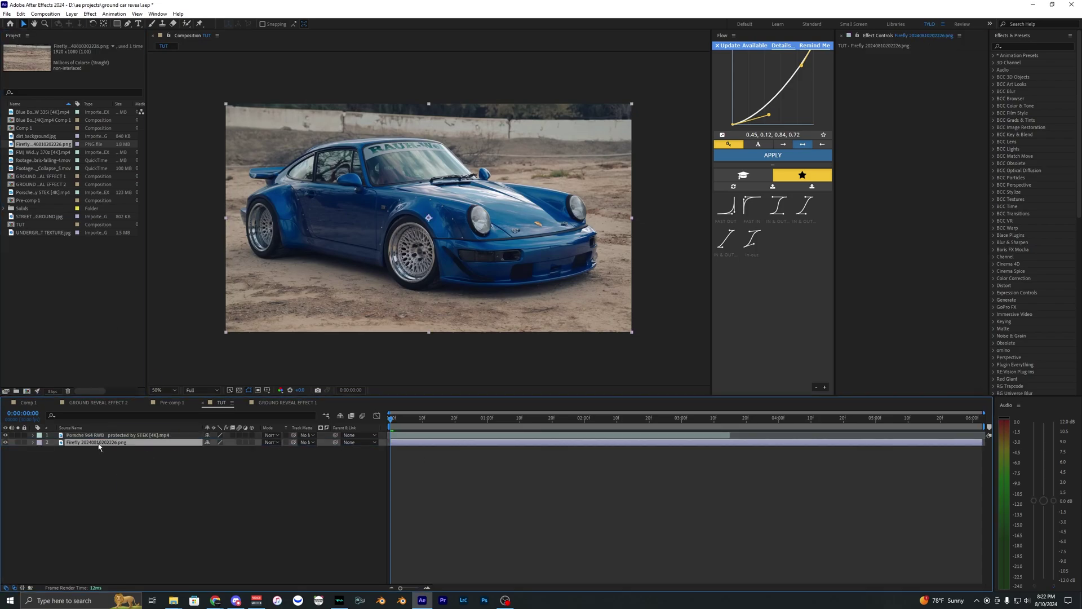
{"action": "key", "text": "Return"}
{"action": "type", "text": "BACKGROUND"}
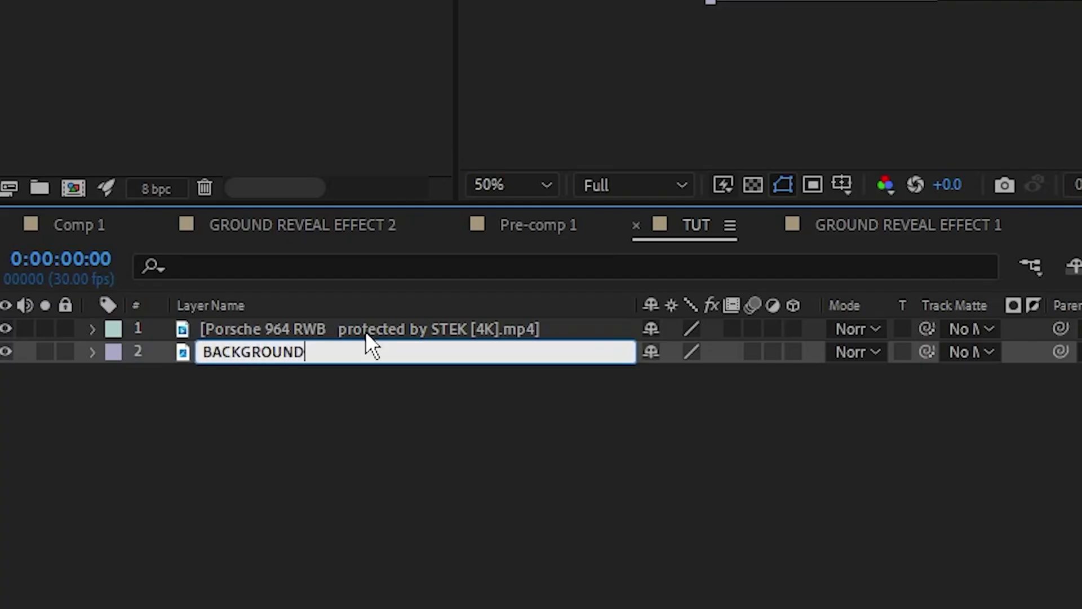
{"action": "key", "text": "Return"}
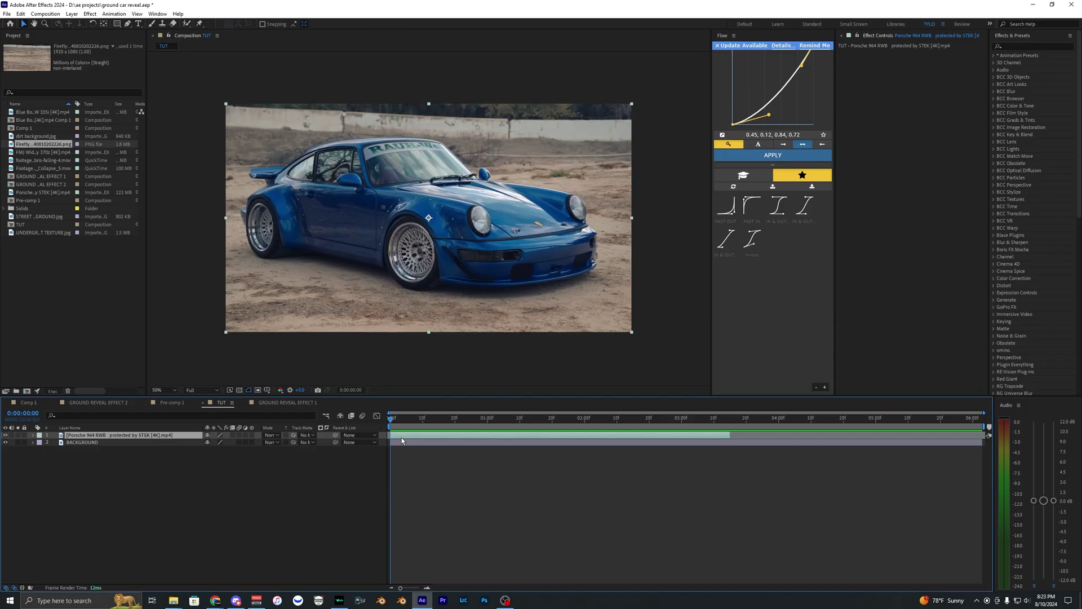
Step: Duplicate the Porsche clip and apply Freeze Frame to the upper copy at the first frame
{"action": "key", "text": "ctrl+d"}
{"action": "right_click", "coordinate": [401, 434]}
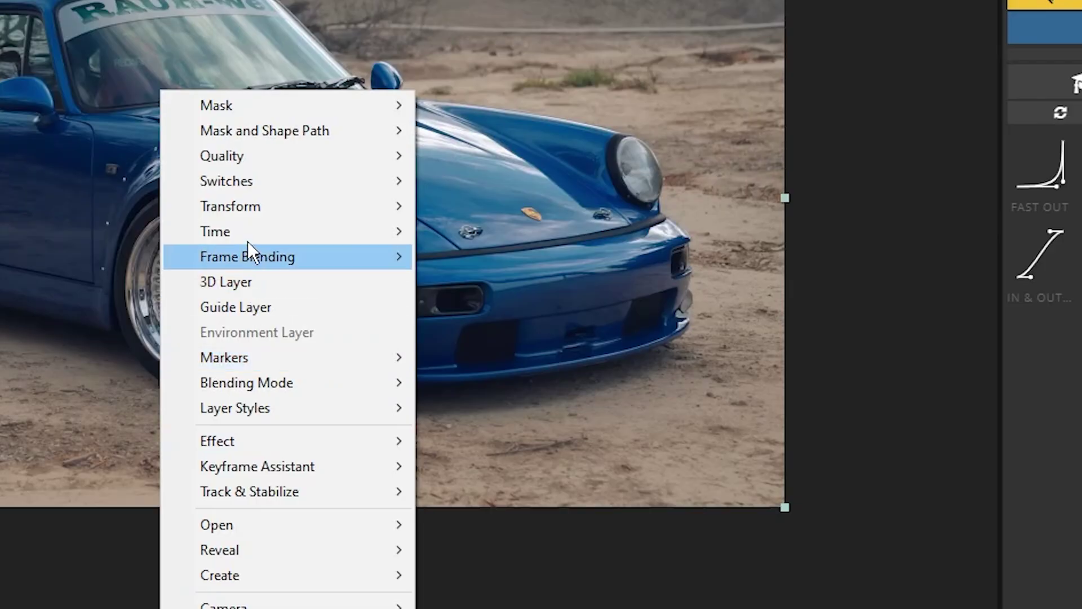
{"action": "mouse_move", "coordinate": [446, 229]}
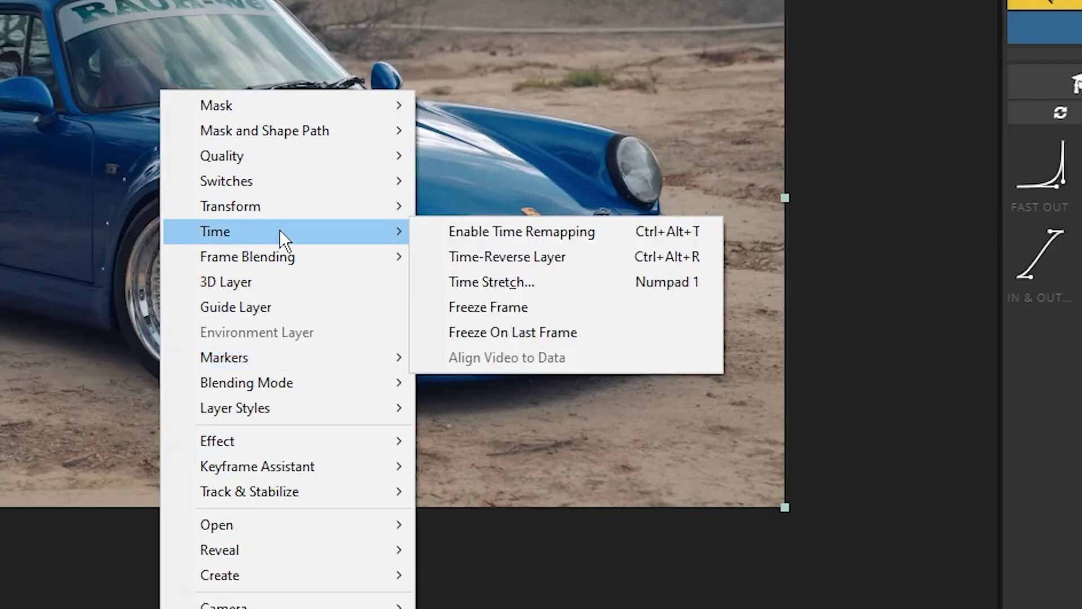
{"action": "left_click", "coordinate": [558, 309]}
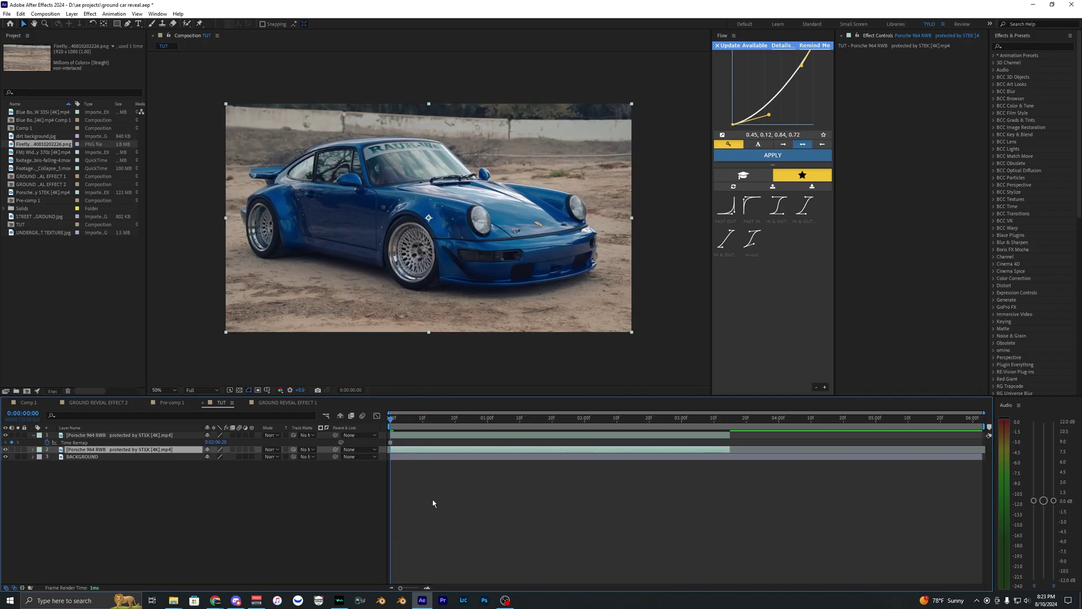
Step: Shift the unfrozen Porsche clip near the end of the timeline and stack the frozen copy directly below it
{"action": "left_click_drag", "start_coordinate": [401, 448], "coordinate": [954, 450]}
{"action": "left_click", "coordinate": [397, 436]}
{"action": "left_click", "coordinate": [399, 457]}
{"action": "left_click_drag", "start_coordinate": [172, 435], "coordinate": [168, 453]}
{"action": "left_click", "coordinate": [402, 449]}
{"action": "left_click", "coordinate": [402, 443]}
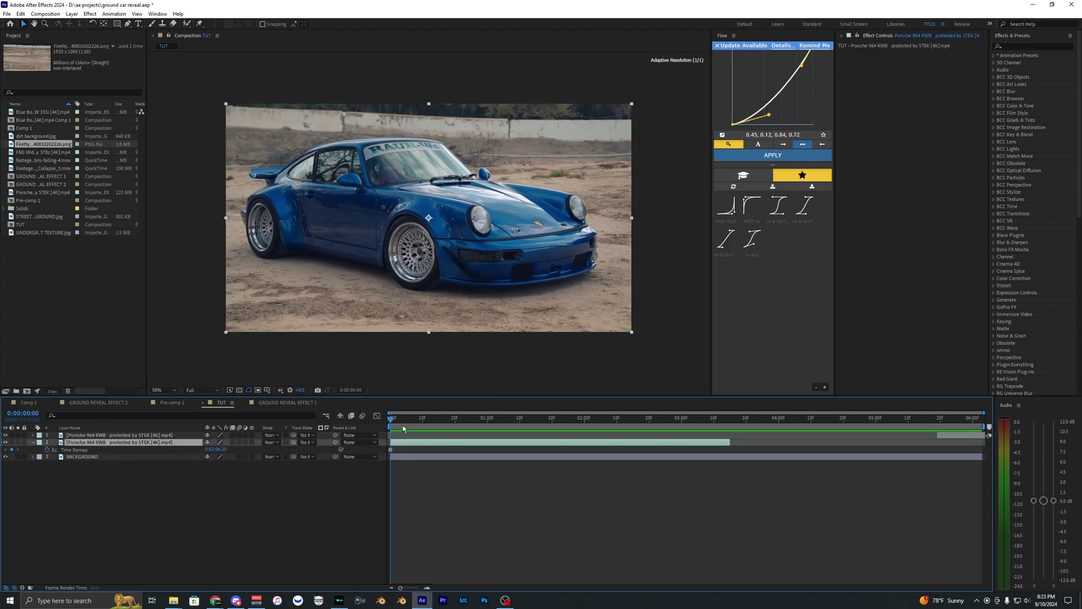
Step: Trace a Pen mask on the frozen Porsche layer from the rear wheel over the roof to the front bumper
{"action": "left_click", "coordinate": [6, 444]}
{"action": "left_click", "coordinate": [6, 443]}
{"action": "left_click", "coordinate": [7, 443]}
{"action": "left_click", "coordinate": [6, 443]}
{"action": "scroll", "coordinate": [191, 155], "scroll_direction": "up", "scroll_amount": 2}
{"action": "left_click", "coordinate": [128, 24]}
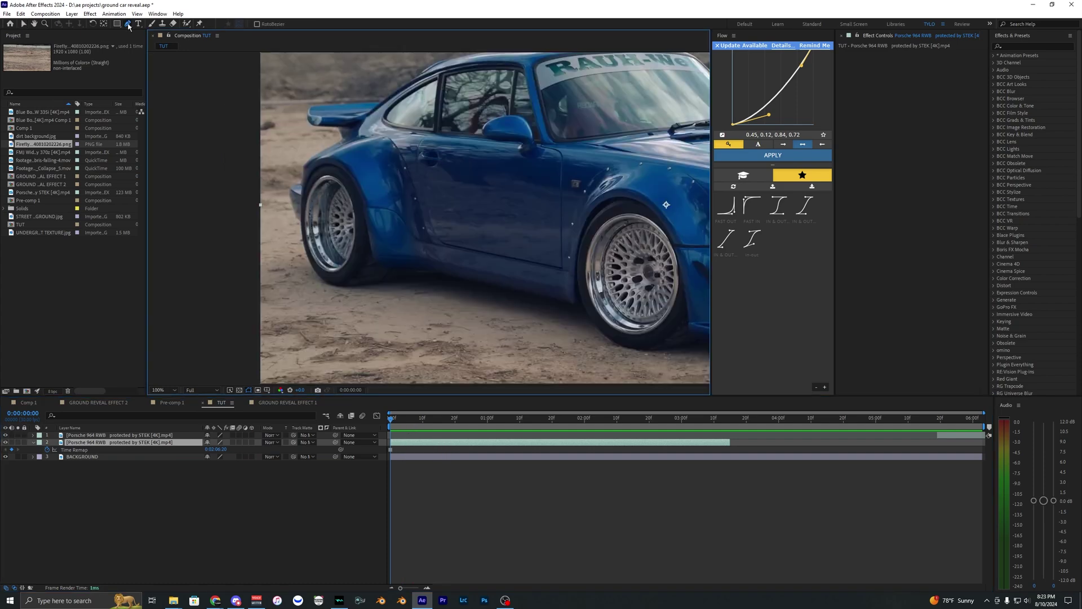
{"action": "left_click", "coordinate": [308, 260]}
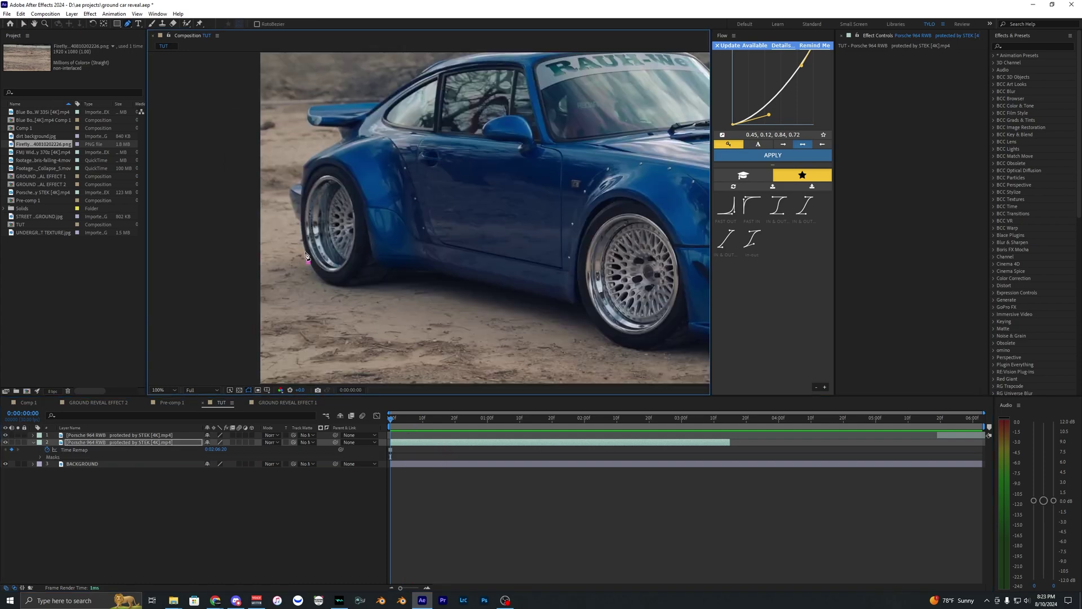
{"action": "scroll", "coordinate": [298, 219], "scroll_direction": "down", "scroll_amount": 2}
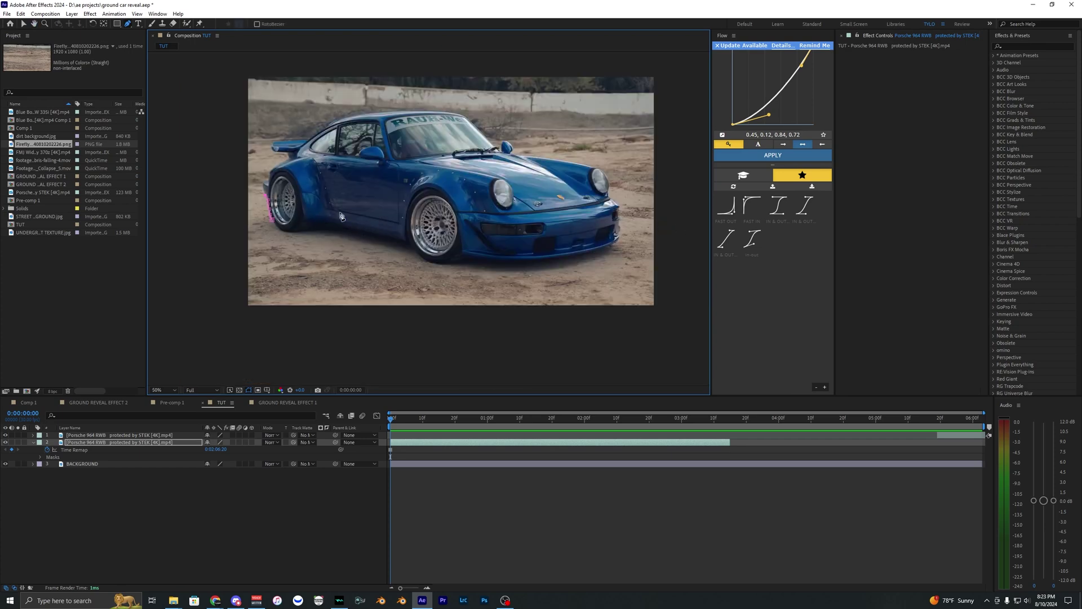
{"action": "scroll", "coordinate": [269, 227], "scroll_direction": "up", "scroll_amount": 4}
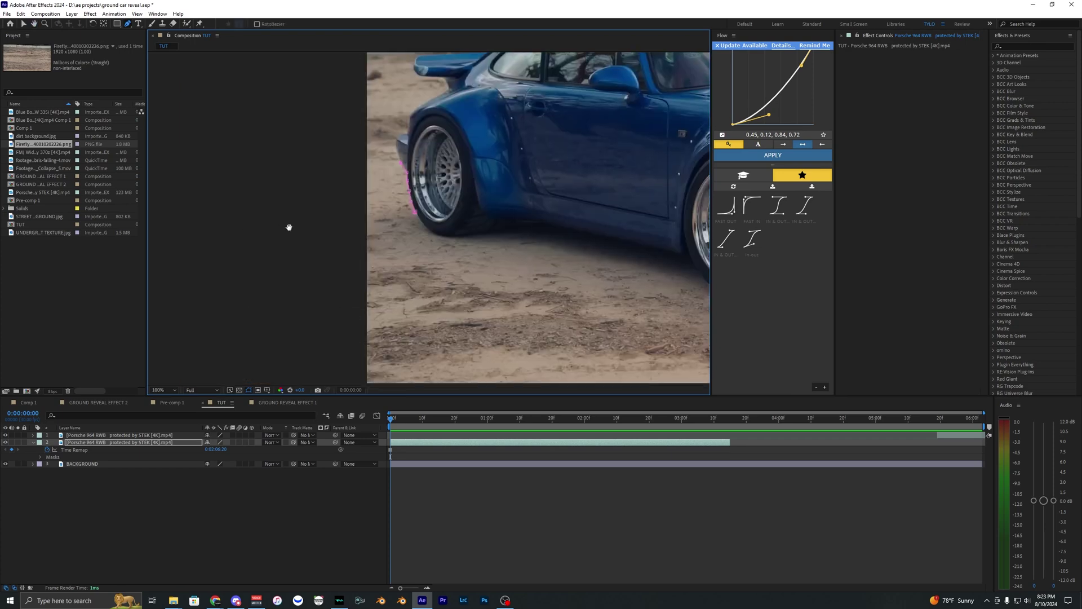
{"action": "left_click", "coordinate": [395, 180]}
{"action": "left_click", "coordinate": [416, 175]}
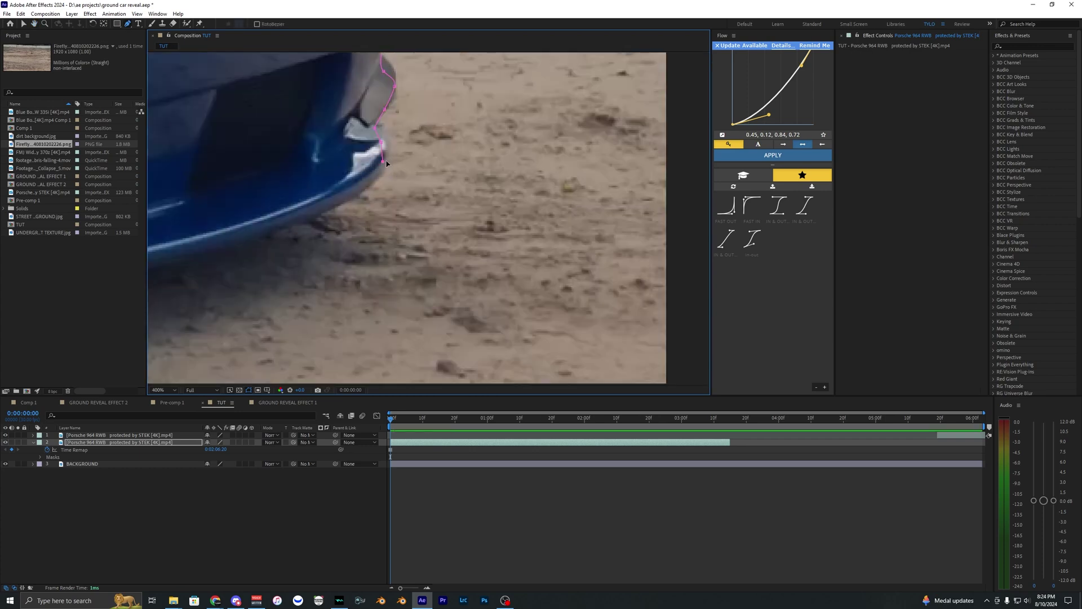
Step: Close the car mask by running its path outside the frame around the ground below and back to the rear wheel
{"action": "scroll", "coordinate": [387, 163], "scroll_direction": "down", "scroll_amount": 2}
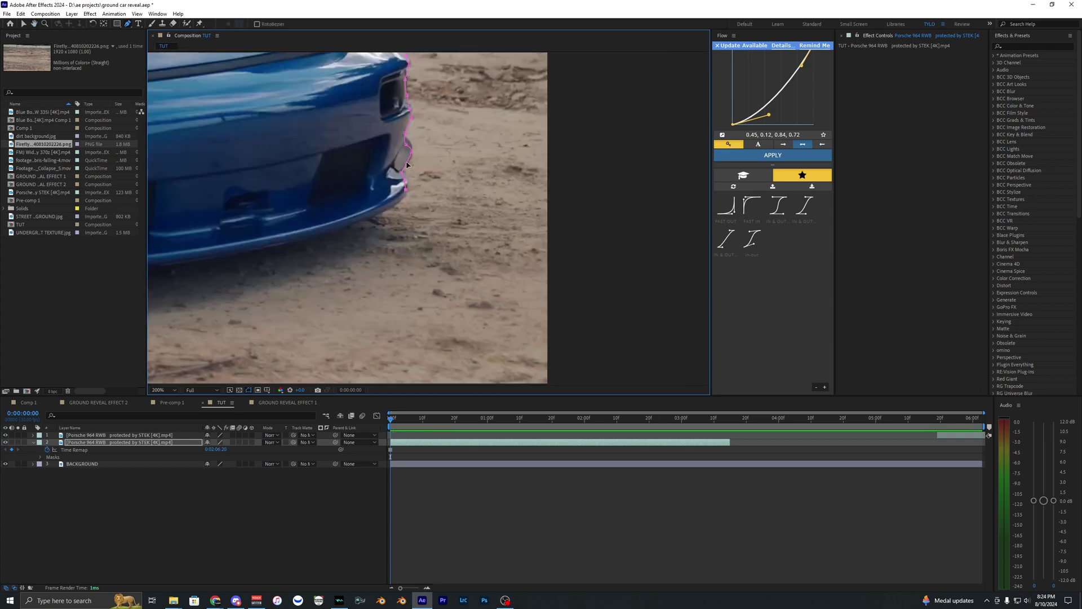
{"action": "scroll", "coordinate": [550, 210], "scroll_direction": "down", "scroll_amount": 3}
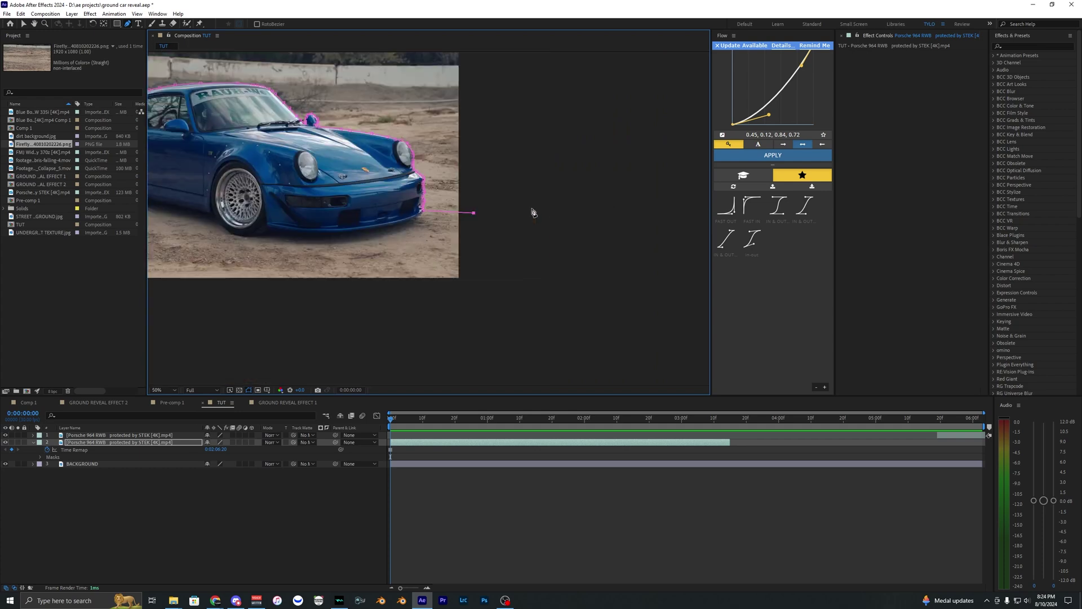
{"action": "scroll", "coordinate": [535, 203], "scroll_direction": "up", "scroll_amount": 1}
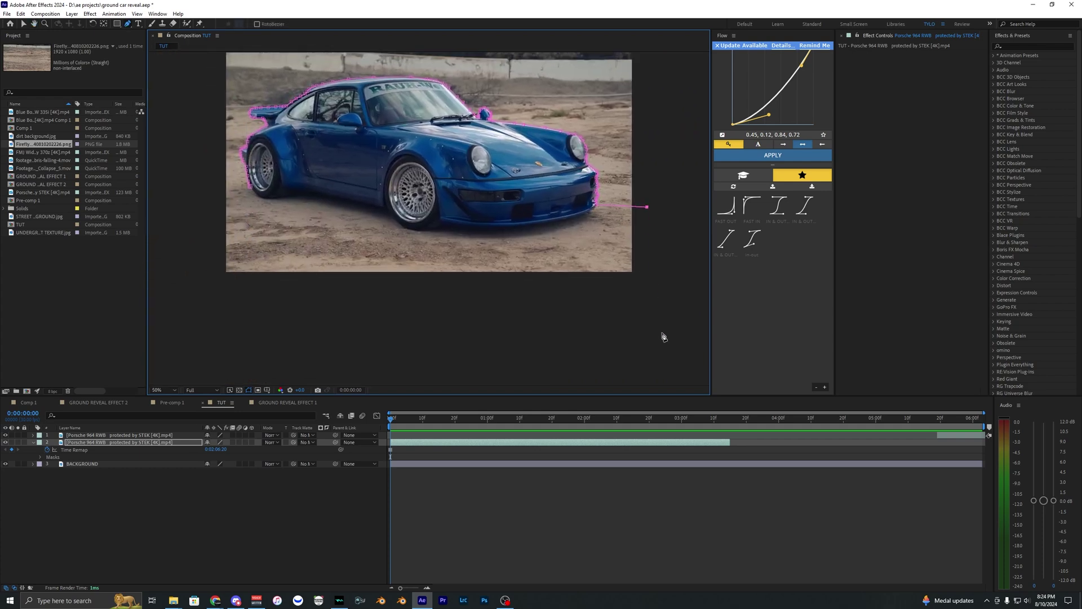
{"action": "left_click", "coordinate": [199, 318]}
{"action": "scroll", "coordinate": [218, 193], "scroll_direction": "up", "scroll_amount": 1}
{"action": "left_click_drag", "start_coordinate": [218, 194], "coordinate": [362, 230]}
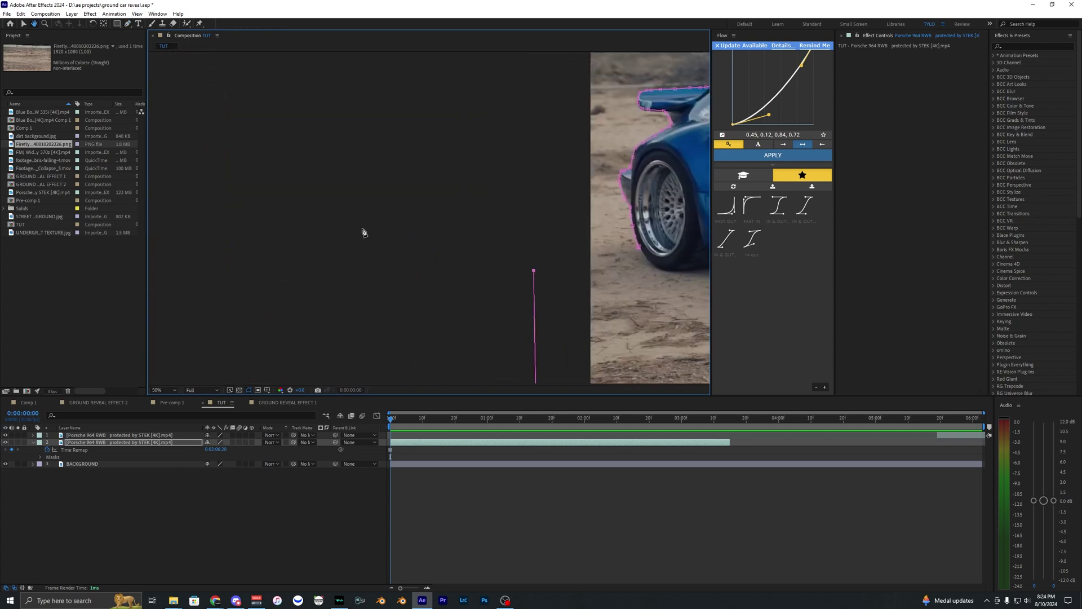
{"action": "scroll", "coordinate": [372, 224], "scroll_direction": "down", "scroll_amount": 1}
{"action": "scroll", "coordinate": [350, 217], "scroll_direction": "up", "scroll_amount": 1}
{"action": "left_click", "coordinate": [369, 191]}
{"action": "scroll", "coordinate": [370, 192], "scroll_direction": "down", "scroll_amount": 4}
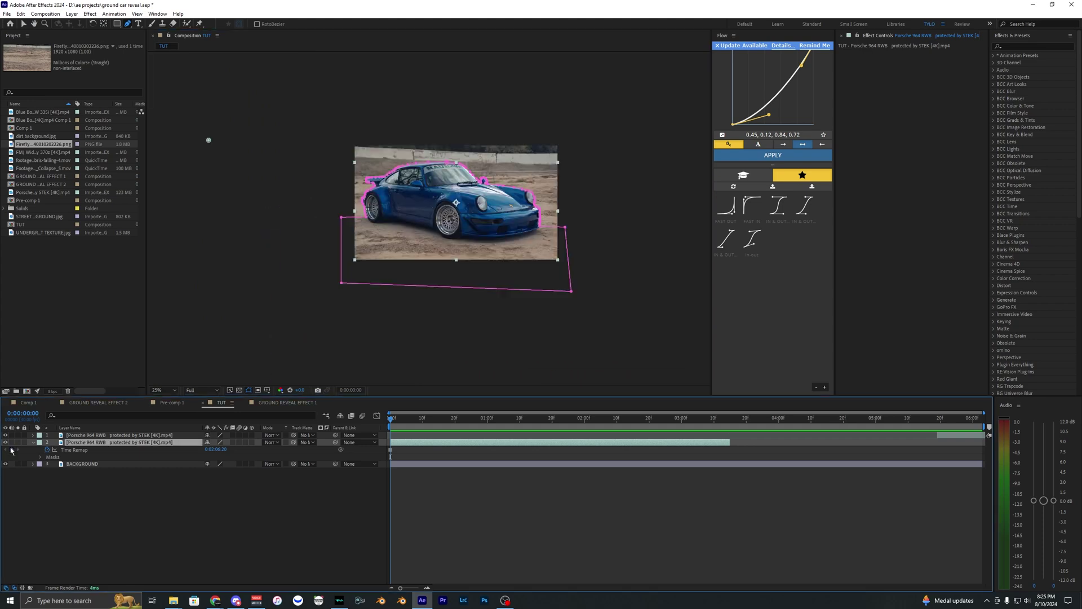
Step: Hide the frozen Porsche layer and draw a four-point Pen mask on the BACKGROUND layer's ground where the car stood
{"action": "left_click", "coordinate": [6, 442]}
{"action": "left_click", "coordinate": [122, 463]}
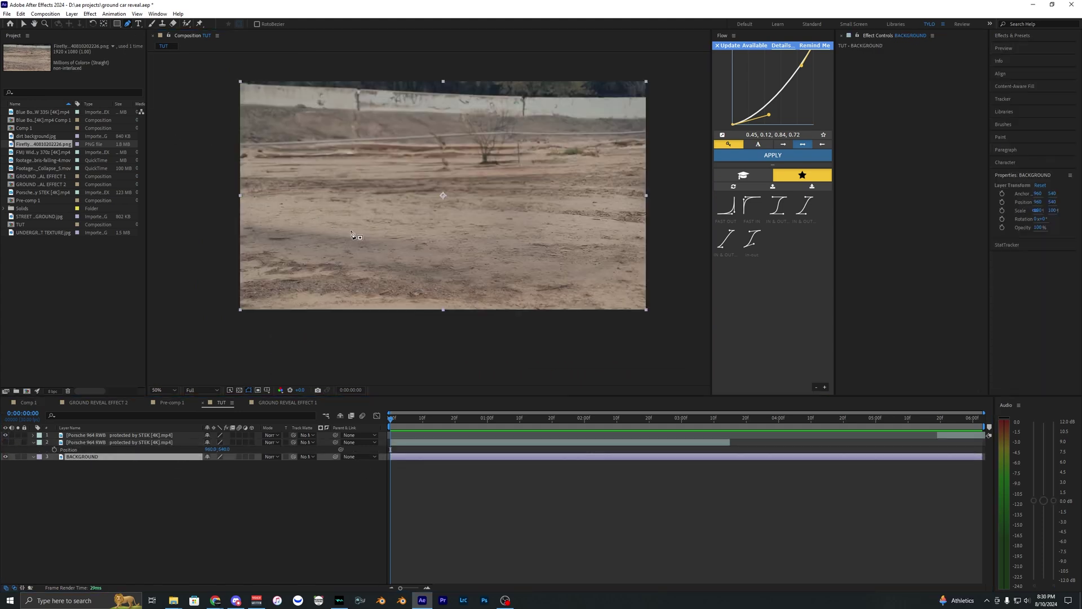
{"action": "left_click", "coordinate": [284, 228]}
{"action": "left_click", "coordinate": [488, 297]}
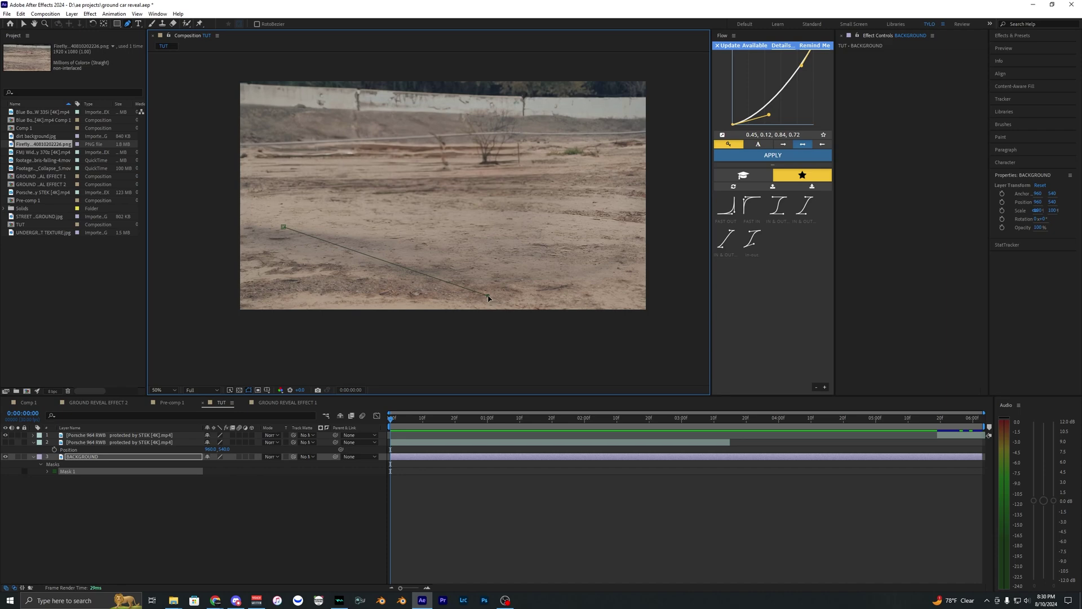
{"action": "left_click", "coordinate": [369, 185]}
{"action": "key", "text": "ctrl+z"}
{"action": "left_click", "coordinate": [377, 185]}
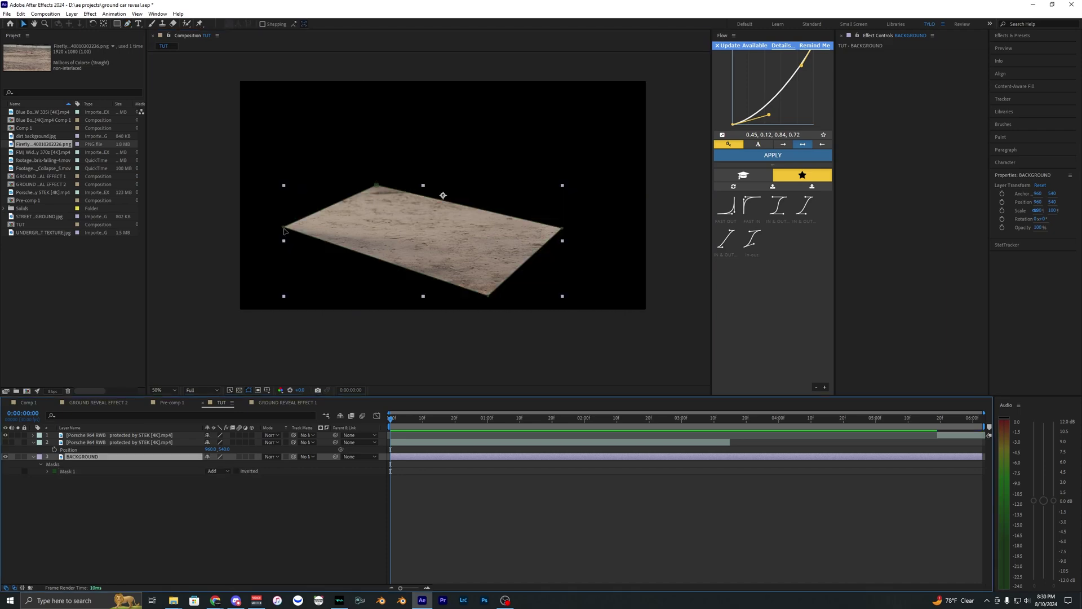
Step: Reveal the BACKGROUND layer's mask and set its mode to Subtract
{"action": "left_click", "coordinate": [284, 231]}
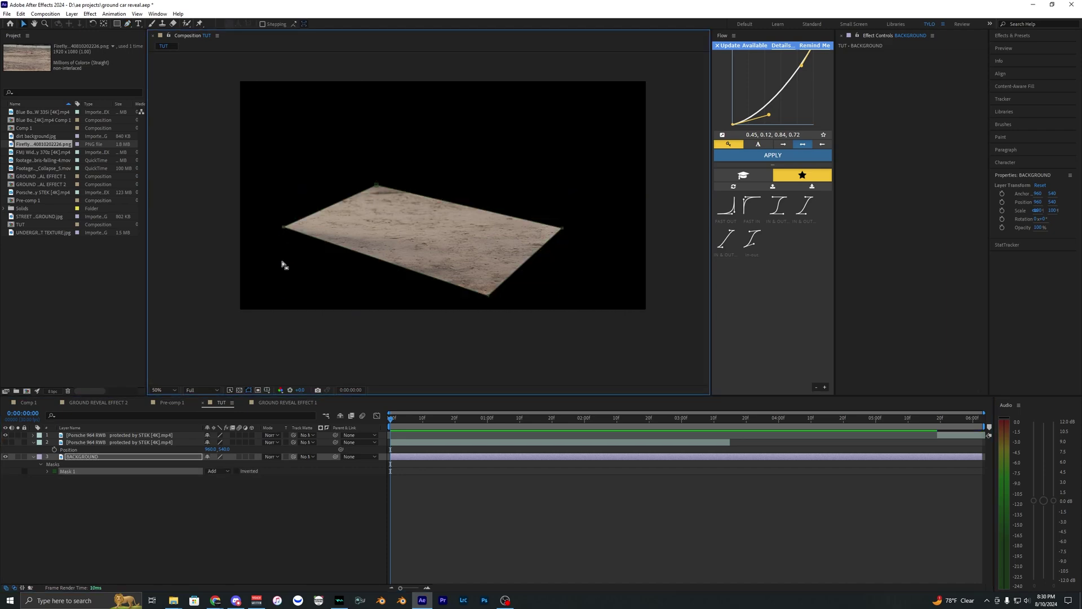
{"action": "left_click", "coordinate": [96, 458]}
{"action": "key", "text": "m"}
{"action": "left_click", "coordinate": [120, 463]}
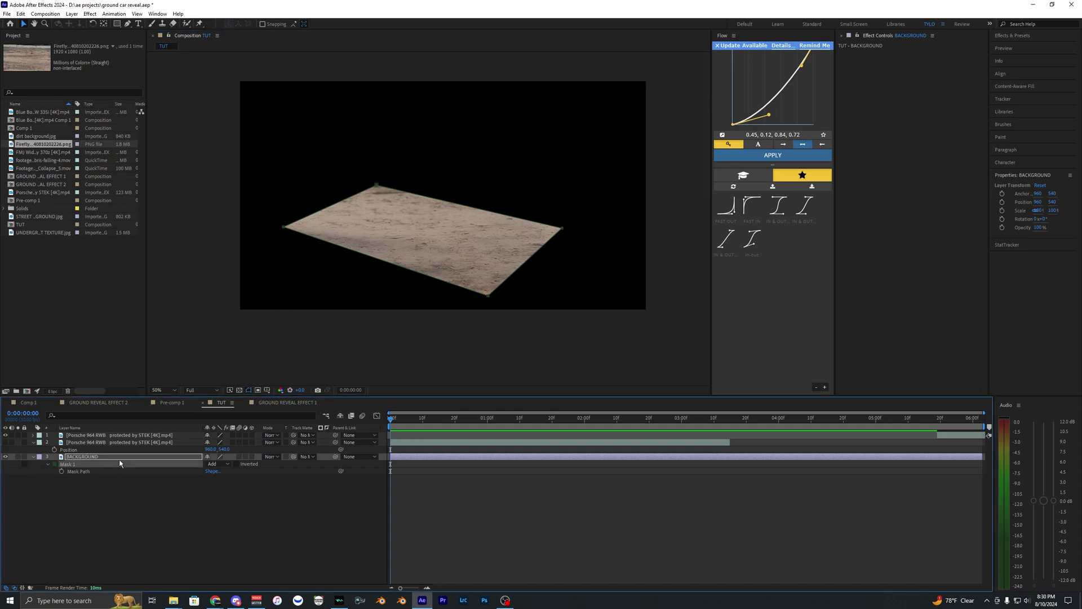
{"action": "left_click", "coordinate": [219, 467]}
{"action": "left_click", "coordinate": [235, 491]}
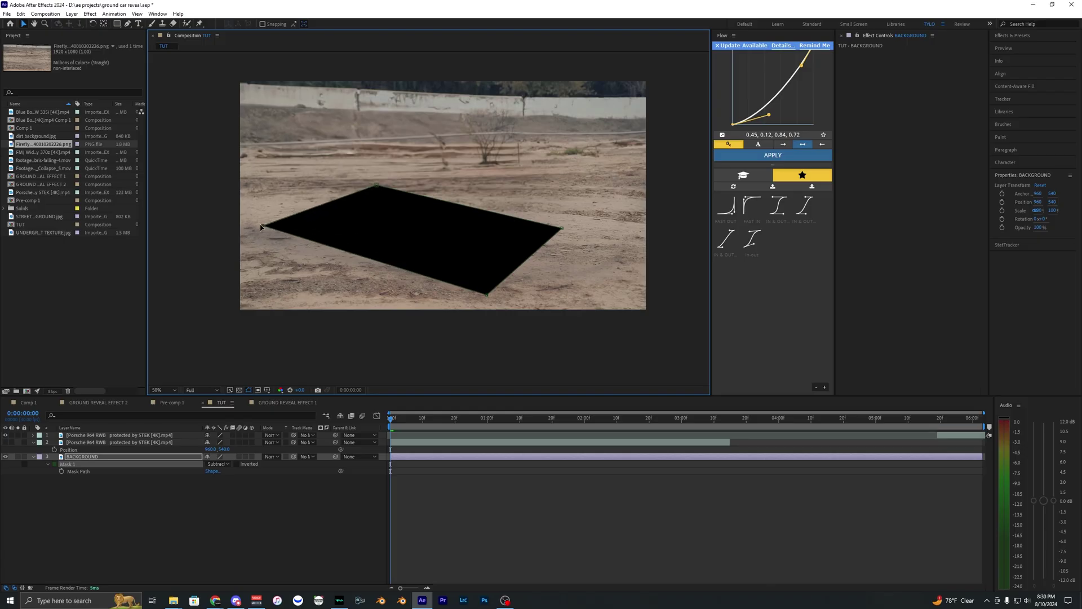
Step: Enlarge the ground hole by moving the corner points of the BACKGROUND mask outward
{"action": "left_click_drag", "start_coordinate": [490, 297], "coordinate": [488, 304]}
{"action": "left_click_drag", "start_coordinate": [563, 228], "coordinate": [572, 119]}
{"action": "left_click_drag", "start_coordinate": [376, 185], "coordinate": [350, 123]}
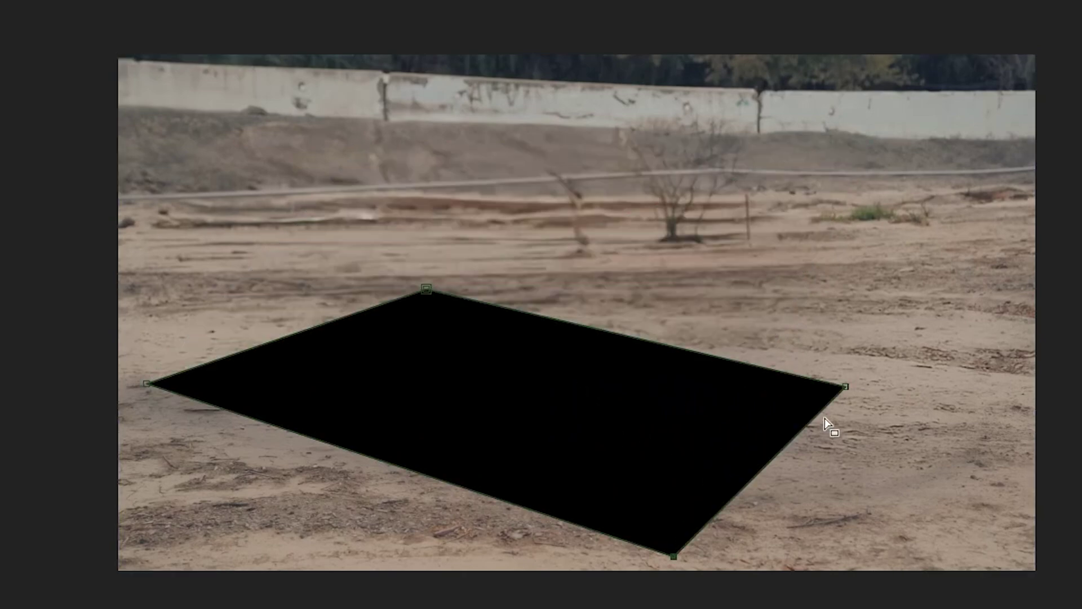
{"action": "left_click", "coordinate": [860, 369]}
{"action": "left_click_drag", "start_coordinate": [861, 365], "coordinate": [864, 366]}
{"action": "left_click_drag", "start_coordinate": [674, 557], "coordinate": [691, 555]}
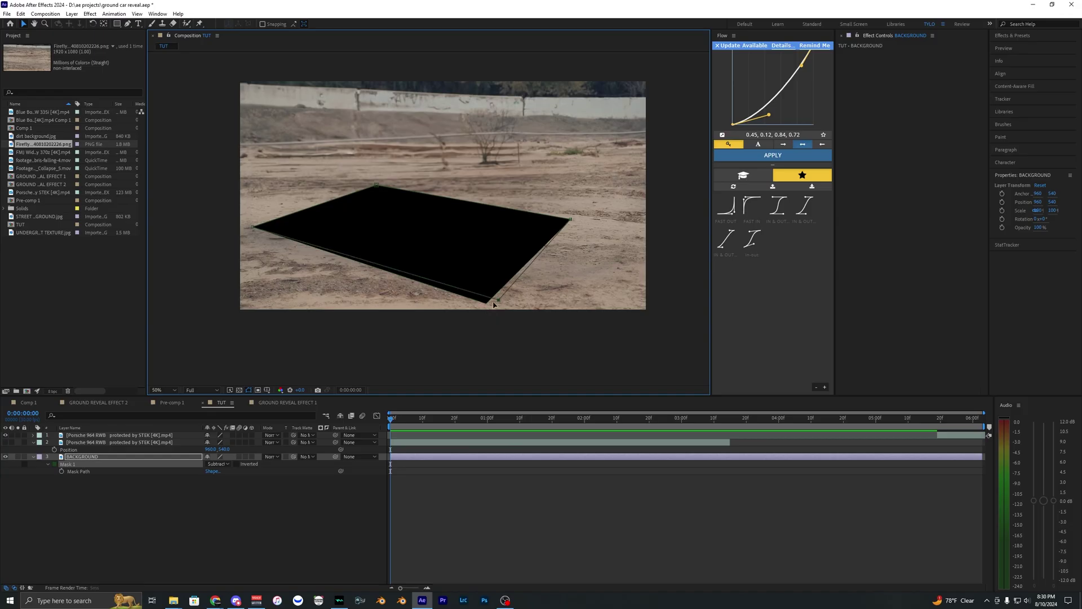
{"action": "left_click_drag", "start_coordinate": [493, 305], "coordinate": [501, 301]}
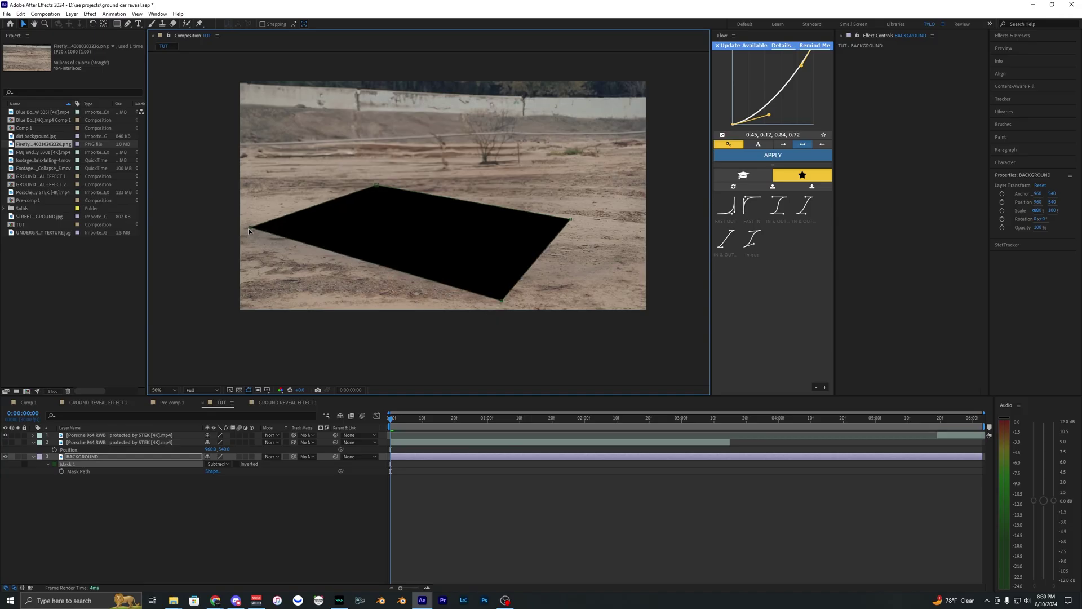
{"action": "left_click_drag", "start_coordinate": [377, 187], "coordinate": [363, 185]}
{"action": "left_click_drag", "start_coordinate": [501, 301], "coordinate": [500, 304]}
{"action": "left_click_drag", "start_coordinate": [571, 220], "coordinate": [576, 215]}
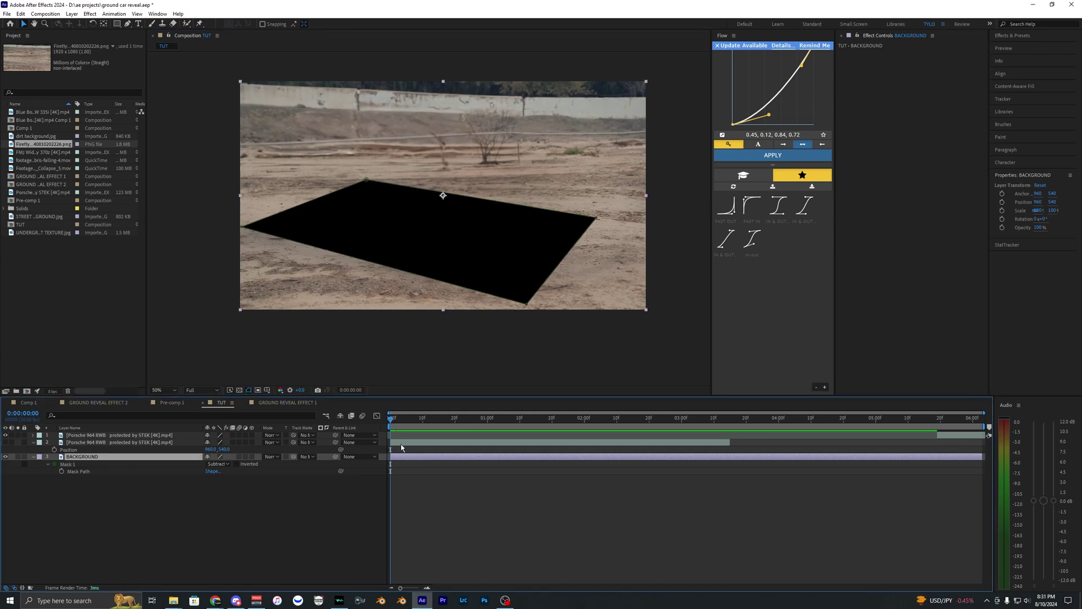
Step: Add a new comp-sized black solid above the other layers, keeping the default solid settings
{"action": "left_click", "coordinate": [403, 443]}
{"action": "left_click", "coordinate": [405, 457]}
{"action": "left_click", "coordinate": [403, 452]}
{"action": "left_click", "coordinate": [72, 14]}
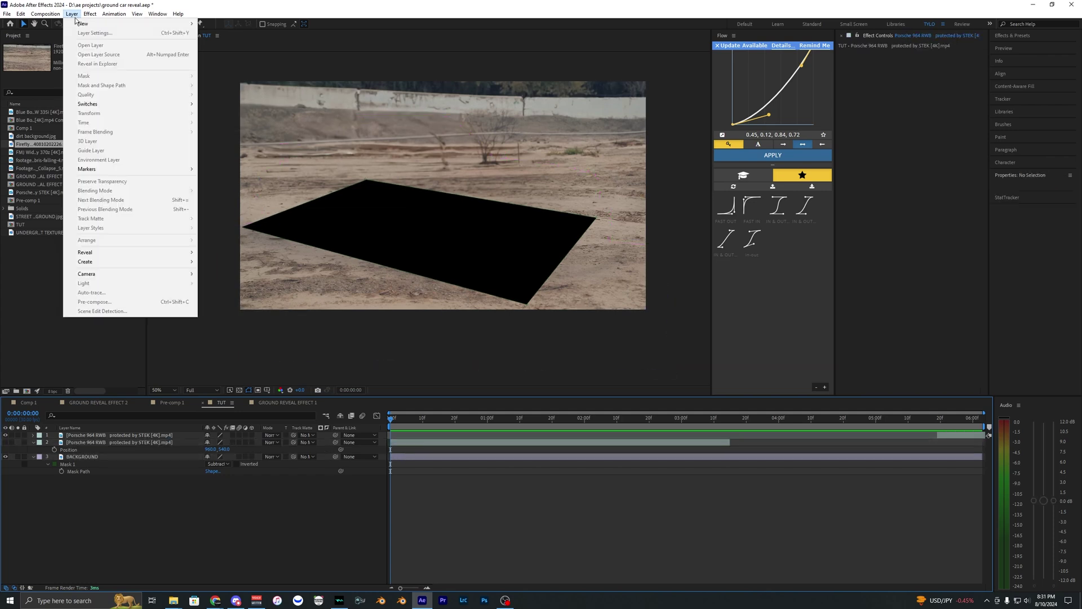
{"action": "mouse_move", "coordinate": [79, 23]}
{"action": "left_click", "coordinate": [238, 40]}
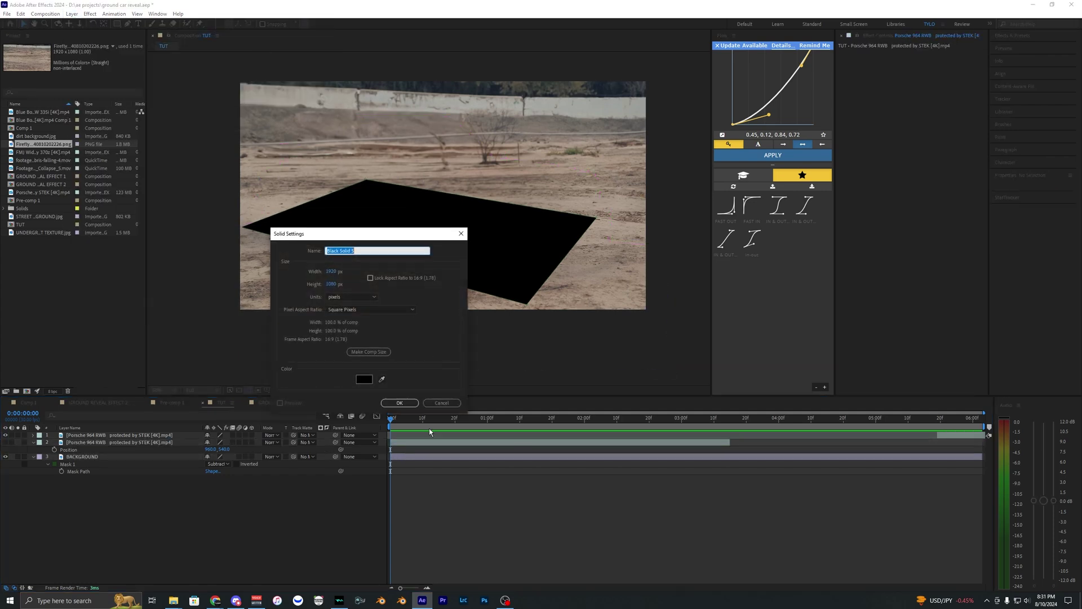
{"action": "left_click", "coordinate": [398, 403]}
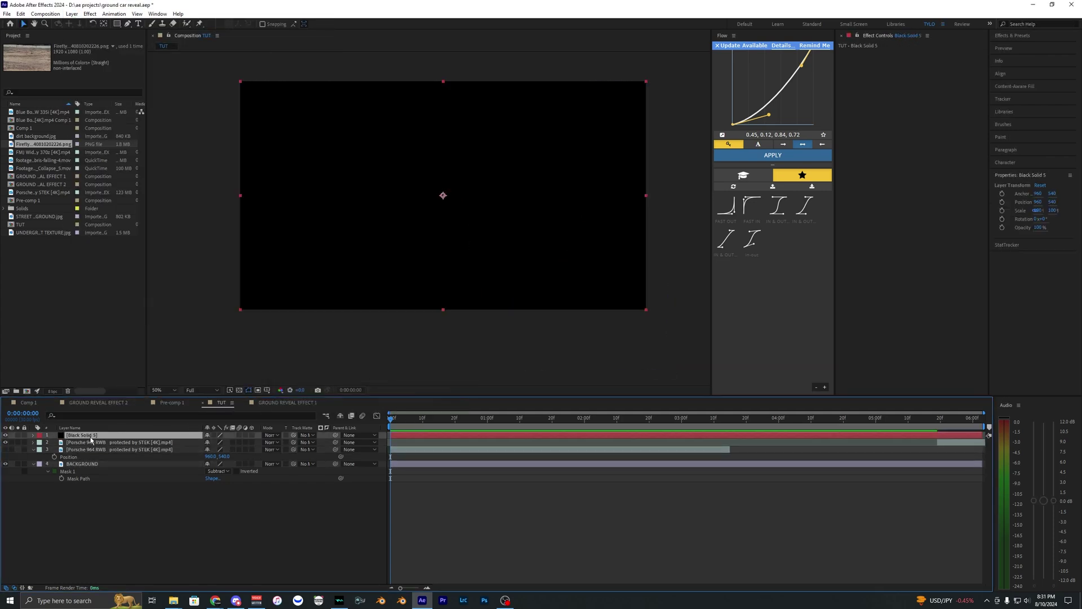
Step: Hide the black solid and start a Pen mask on it at the ground hole's far-left corner
{"action": "left_click", "coordinate": [127, 25]}
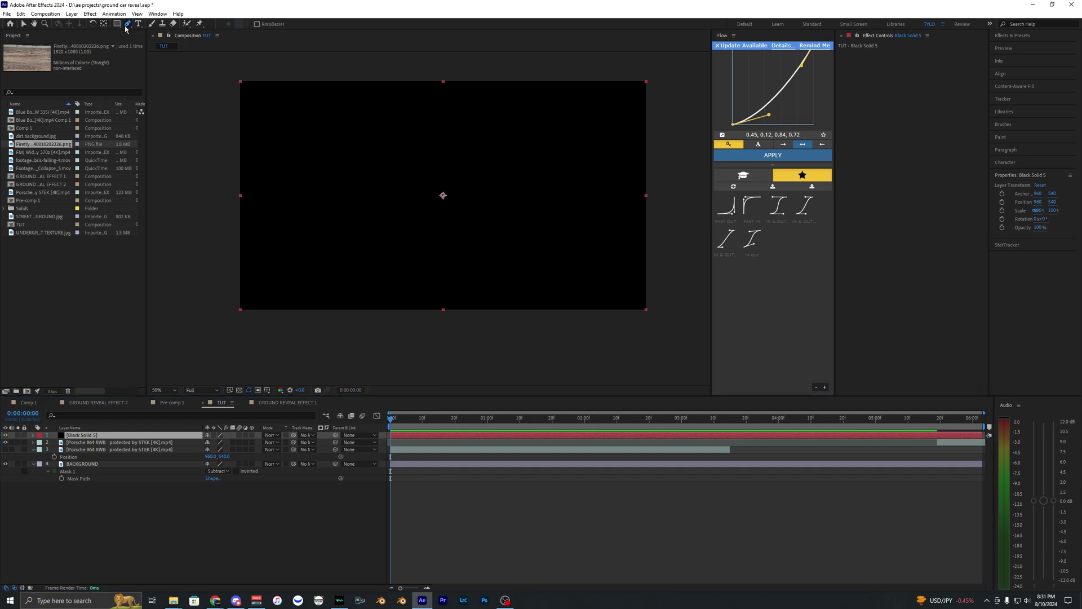
{"action": "left_click", "coordinate": [6, 436]}
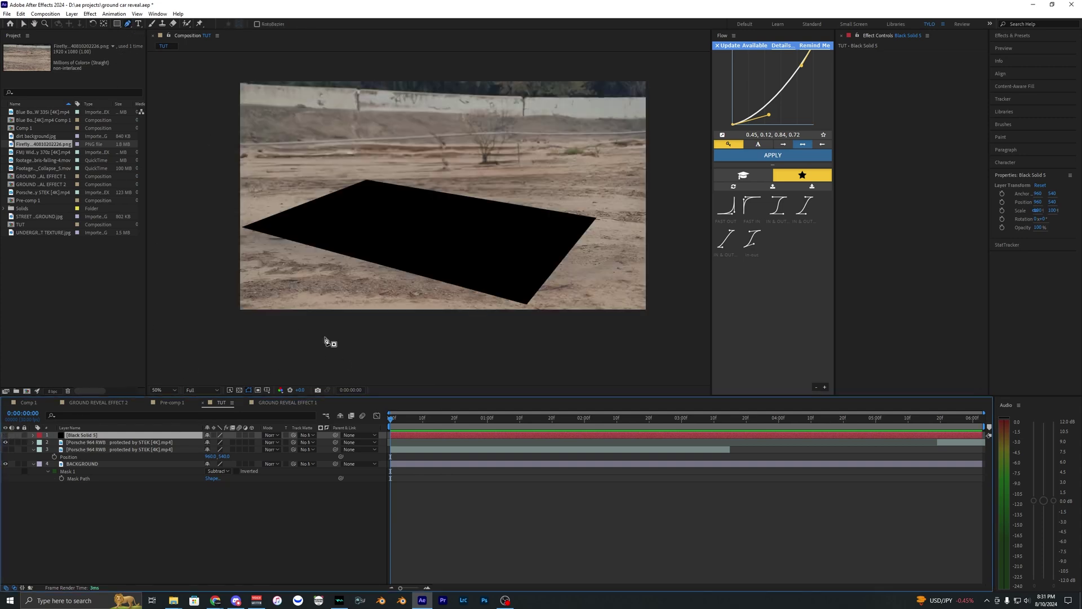
{"action": "scroll", "coordinate": [327, 246], "scroll_direction": "up", "scroll_amount": 3}
{"action": "scroll", "coordinate": [331, 252], "scroll_direction": "down", "scroll_amount": 2}
{"action": "scroll", "coordinate": [331, 252], "scroll_direction": "up", "scroll_amount": 2}
{"action": "scroll", "coordinate": [331, 252], "scroll_direction": "down", "scroll_amount": 1}
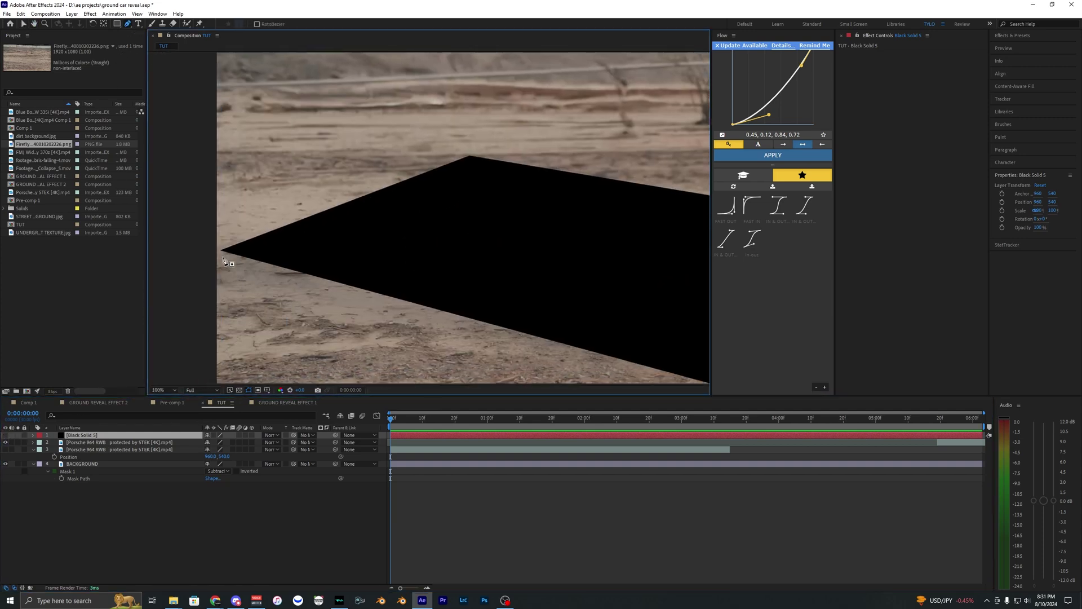
{"action": "left_click_drag", "start_coordinate": [228, 261], "coordinate": [244, 248]}
{"action": "scroll", "coordinate": [243, 248], "scroll_direction": "up", "scroll_amount": 1}
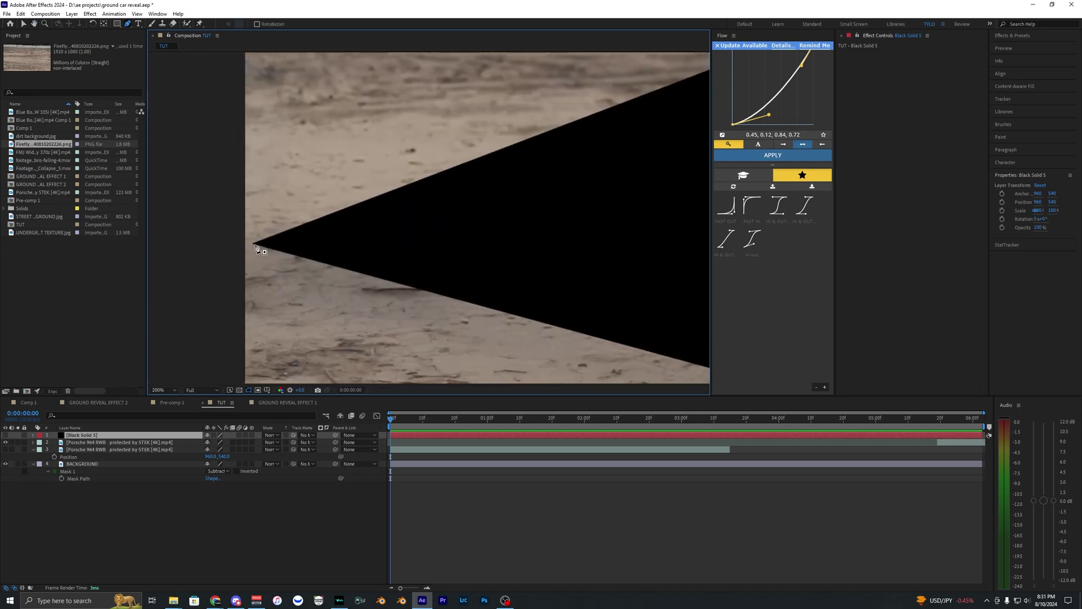
{"action": "left_click", "coordinate": [252, 245]}
Step: Extend the solid's mask along the hole's front and right edges, placing points on its nearest and right corners
{"action": "left_click_drag", "start_coordinate": [592, 296], "coordinate": [301, 209]}
{"action": "scroll", "coordinate": [413, 229], "scroll_direction": "down", "scroll_amount": 1}
{"action": "left_click_drag", "start_coordinate": [414, 229], "coordinate": [374, 241]}
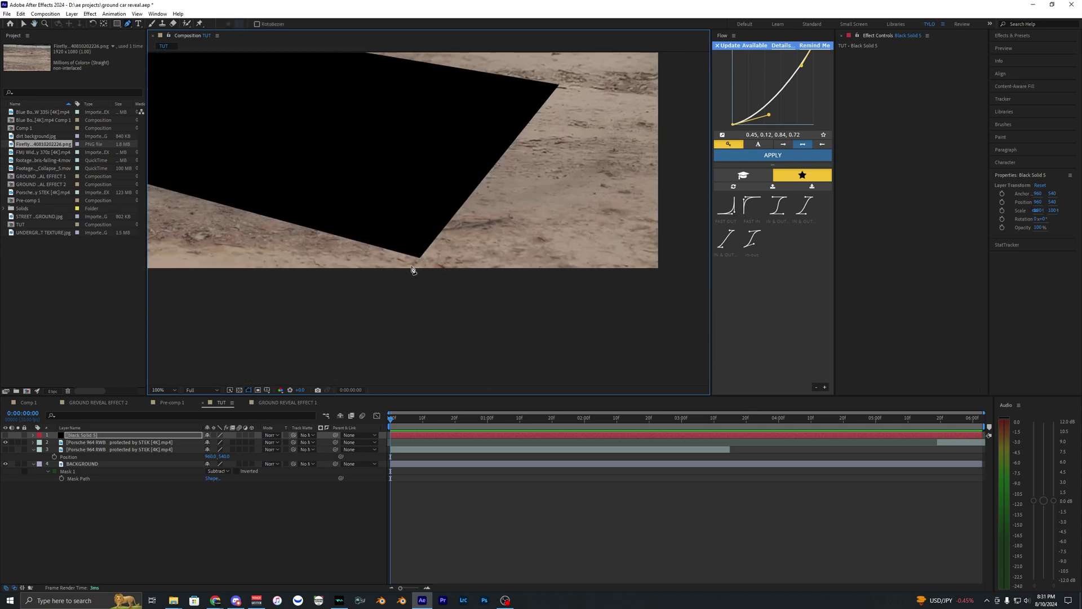
{"action": "left_click", "coordinate": [420, 258]}
{"action": "left_click_drag", "start_coordinate": [547, 212], "coordinate": [534, 235]}
{"action": "scroll", "coordinate": [529, 202], "scroll_direction": "up", "scroll_amount": 1}
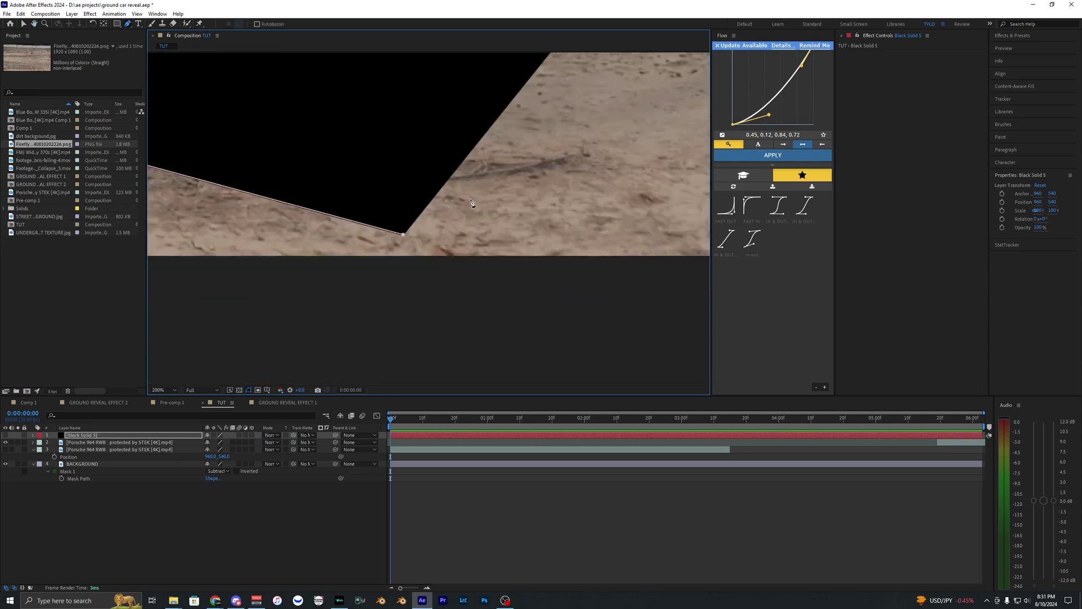
{"action": "left_click_drag", "start_coordinate": [502, 176], "coordinate": [412, 320]}
{"action": "left_click_drag", "start_coordinate": [584, 70], "coordinate": [460, 214]}
{"action": "left_click", "coordinate": [460, 189]}
Step: Close the solid's mask by running its path outside the frame, around the foreground below and back to the starting corner
{"action": "left_click_drag", "start_coordinate": [593, 225], "coordinate": [487, 210]}
{"action": "left_click", "coordinate": [603, 258]}
{"action": "scroll", "coordinate": [467, 307], "scroll_direction": "down", "scroll_amount": 3}
{"action": "left_click_drag", "start_coordinate": [472, 292], "coordinate": [533, 271]}
{"action": "left_click", "coordinate": [536, 266]}
{"action": "left_click", "coordinate": [274, 279]}
{"action": "left_click", "coordinate": [270, 207]}
{"action": "left_click", "coordinate": [302, 194]}
{"action": "left_click_drag", "start_coordinate": [377, 186], "coordinate": [373, 206]}
{"action": "scroll", "coordinate": [384, 225], "scroll_direction": "up", "scroll_amount": 2}
{"action": "left_click_drag", "start_coordinate": [350, 240], "coordinate": [400, 243]}
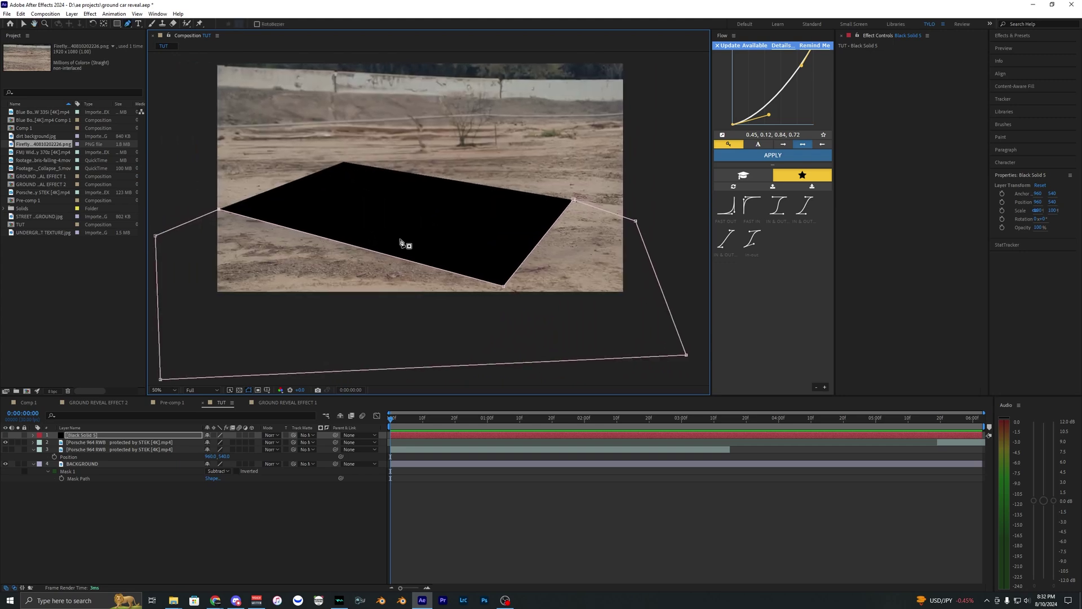
{"action": "left_click_drag", "start_coordinate": [299, 258], "coordinate": [368, 244]}
{"action": "left_click_drag", "start_coordinate": [450, 237], "coordinate": [402, 241]}
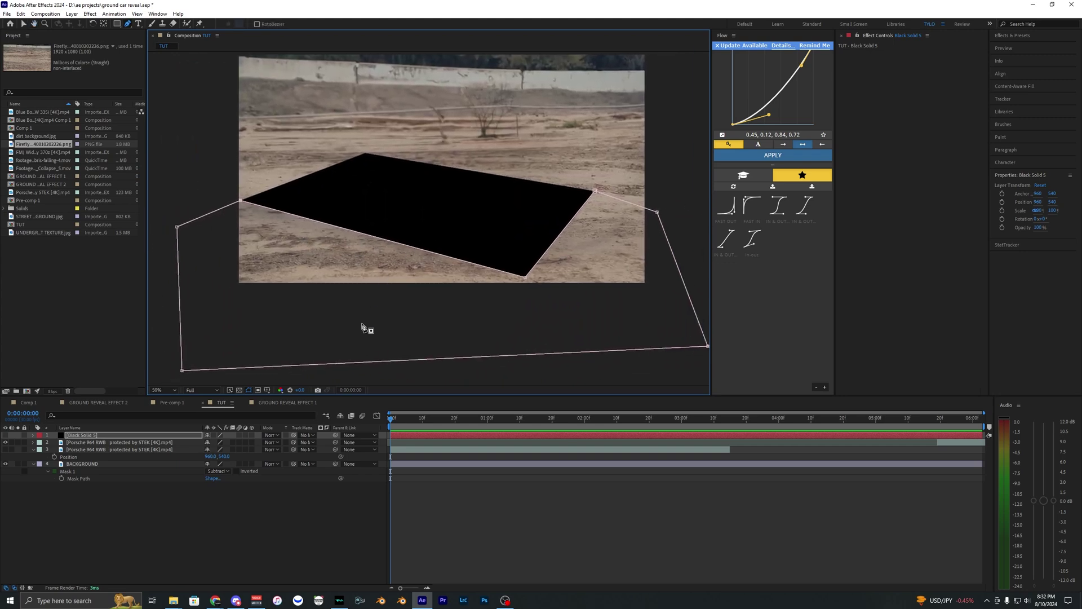
Step: Show the masked frozen Porsche layer and set Black Solid 5 as its inverted alpha track matte
{"action": "left_click", "coordinate": [80, 450]}
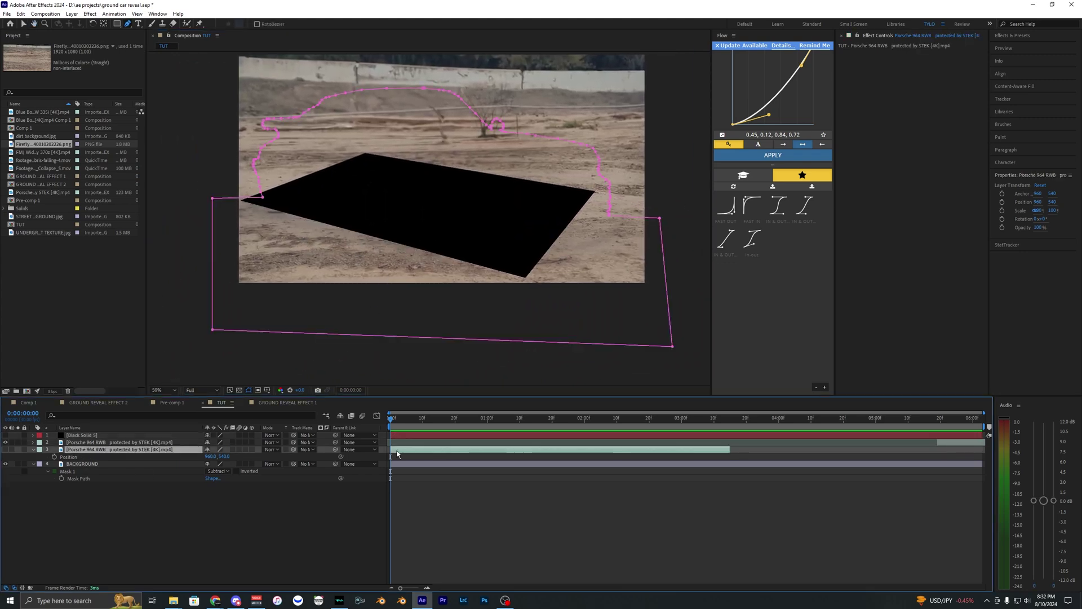
{"action": "left_click", "coordinate": [7, 450]}
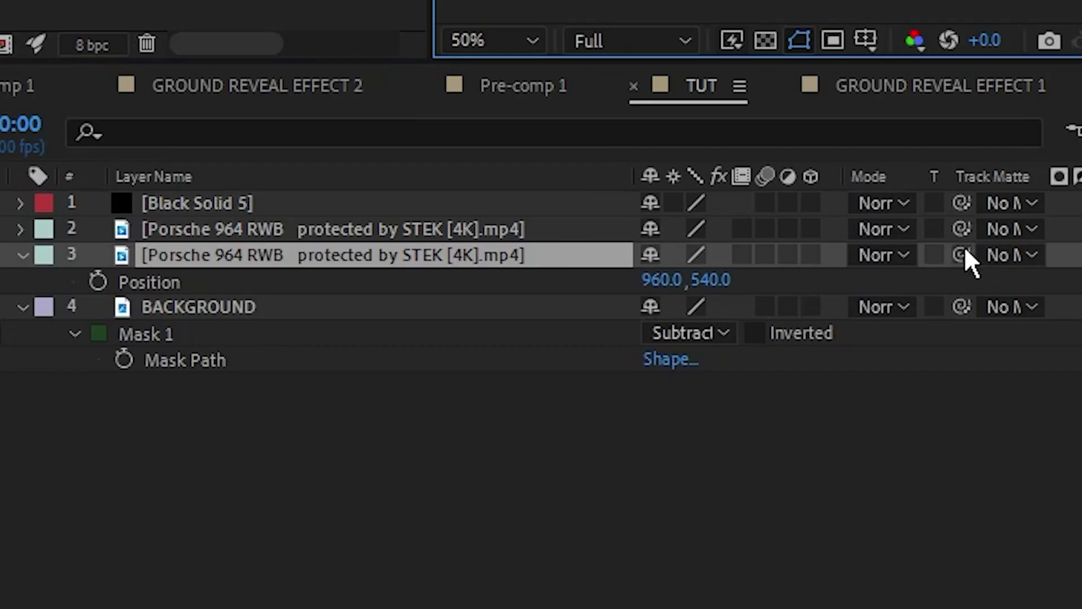
{"action": "left_click_drag", "start_coordinate": [961, 255], "coordinate": [413, 204]}
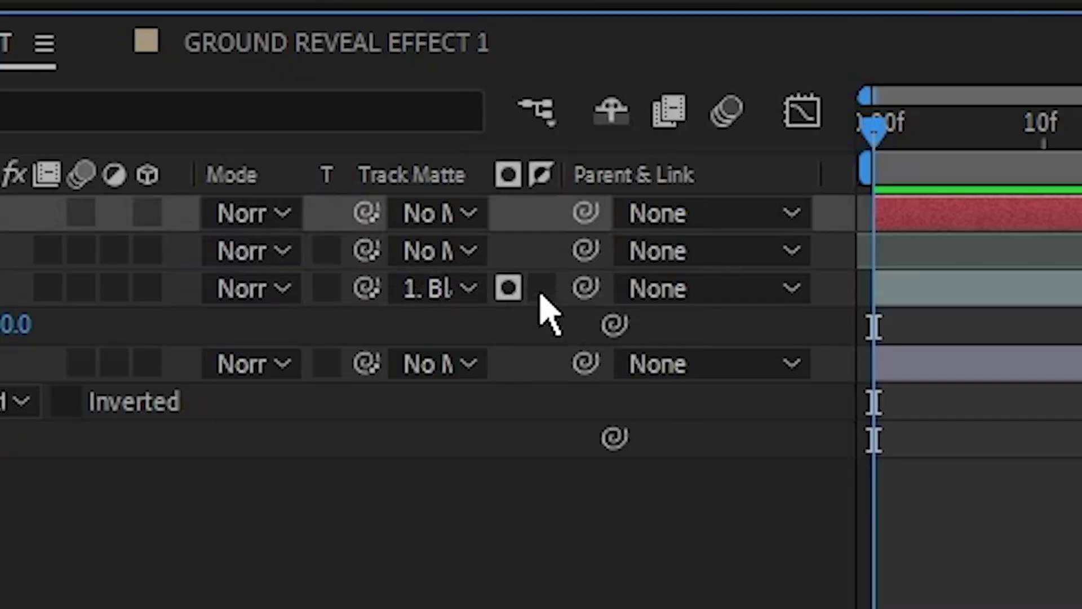
{"action": "left_click", "coordinate": [541, 289]}
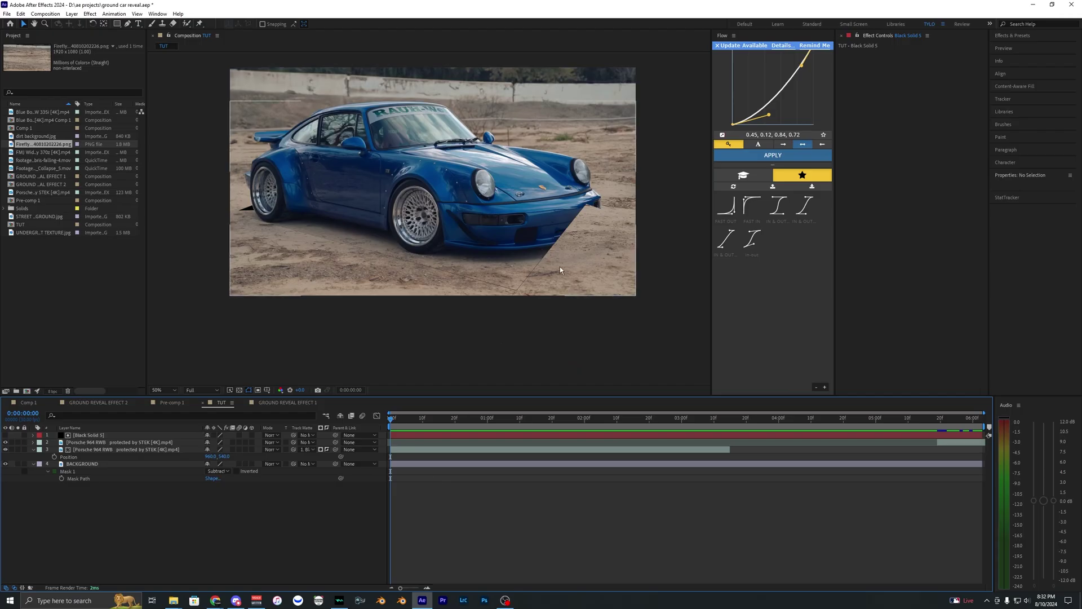
Step: Move the right corner point of the Black Solid 5 mask outward until the front bumper is fully uncovered
{"action": "left_click", "coordinate": [560, 266]}
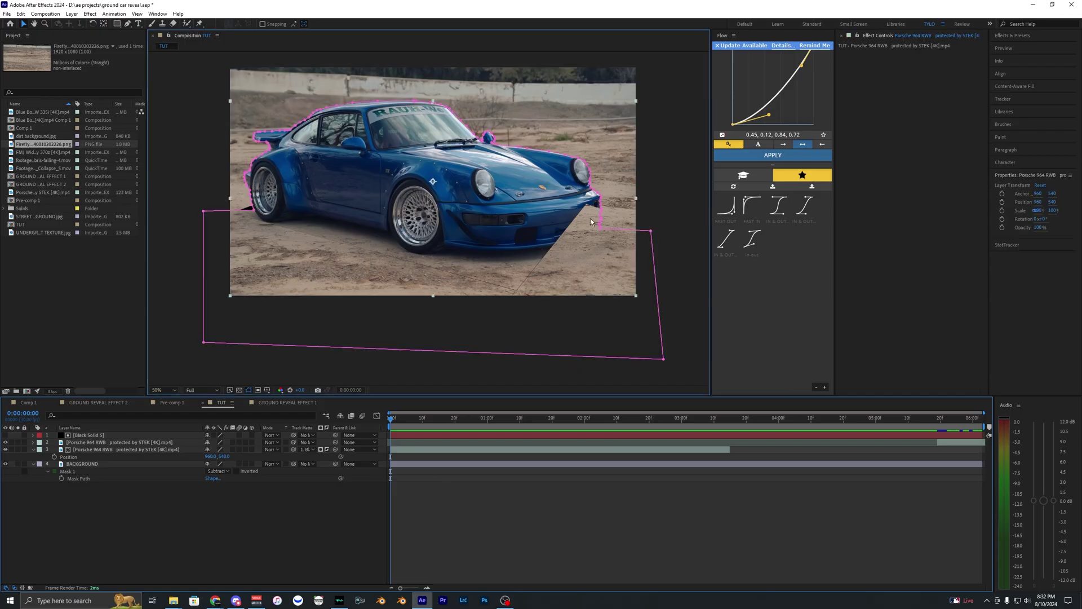
{"action": "left_click", "coordinate": [428, 435]}
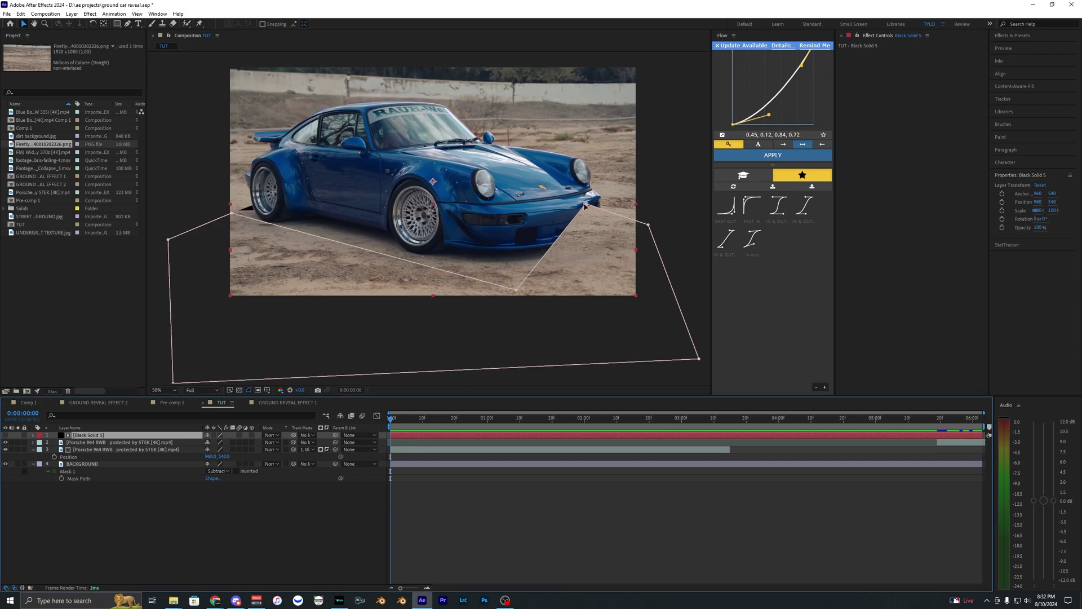
{"action": "left_click_drag", "start_coordinate": [586, 206], "coordinate": [613, 223]}
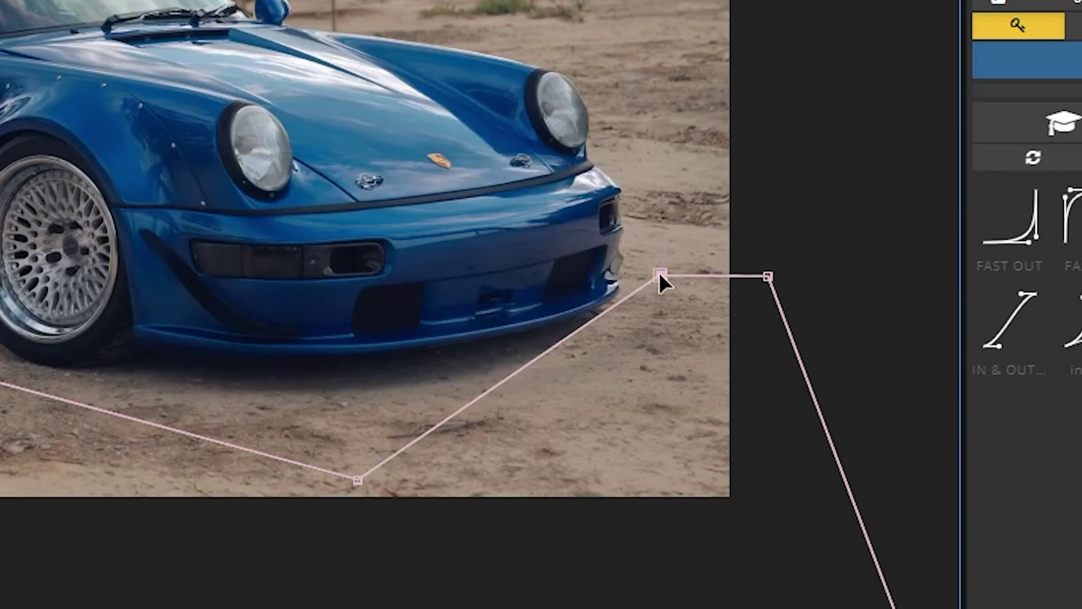
{"action": "left_click_drag", "start_coordinate": [659, 272], "coordinate": [663, 255]}
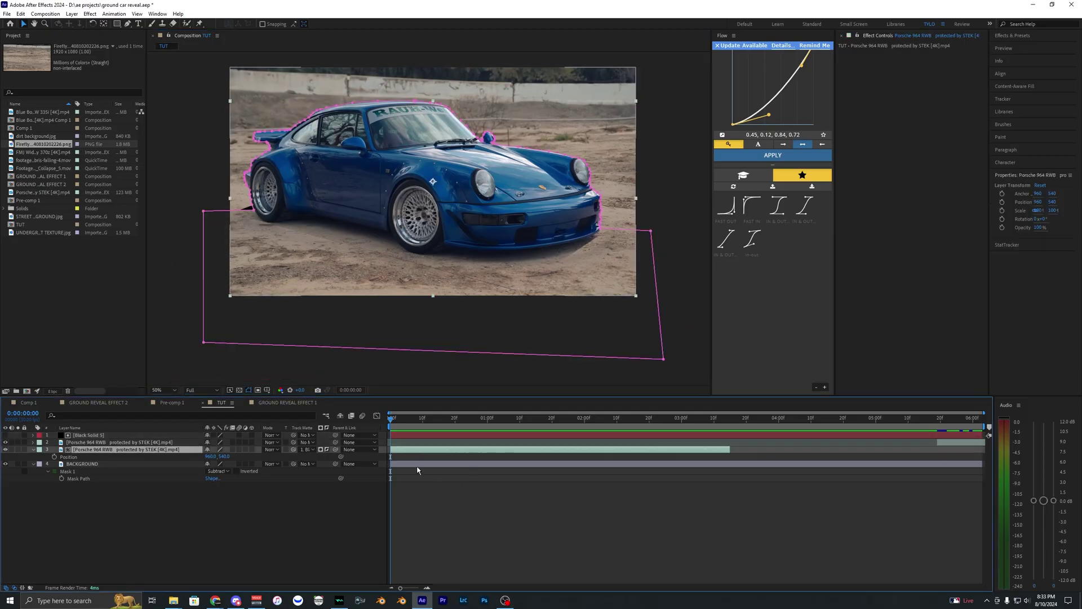
Step: With the frozen Porsche hidden and Black Solid 5 shown, move the BACKGROUND mask's right corner onto the solid mask's corner
{"action": "left_click", "coordinate": [418, 468]}
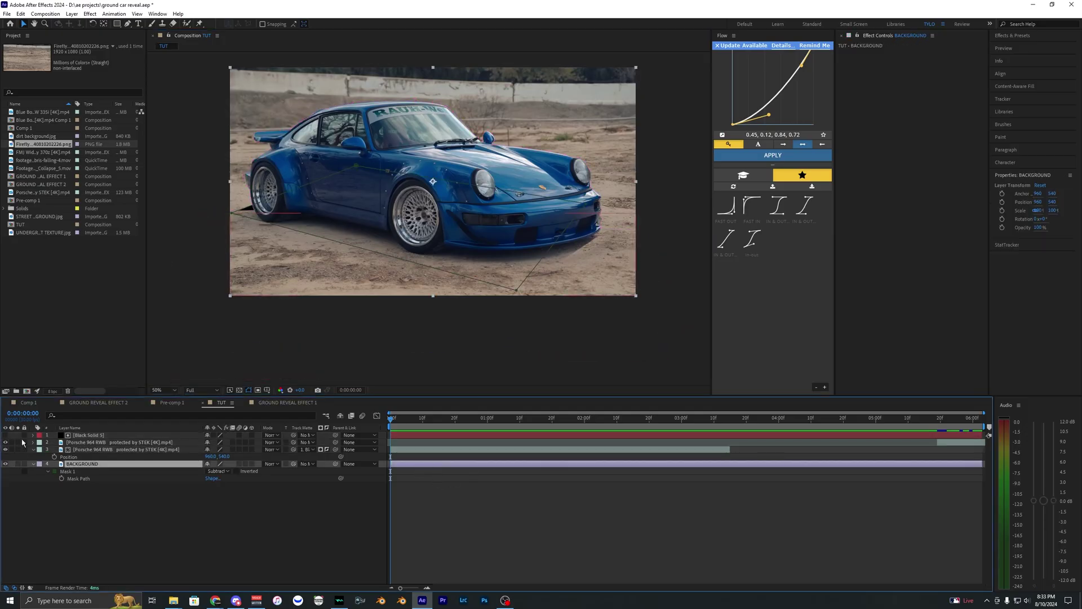
{"action": "left_click", "coordinate": [5, 450]}
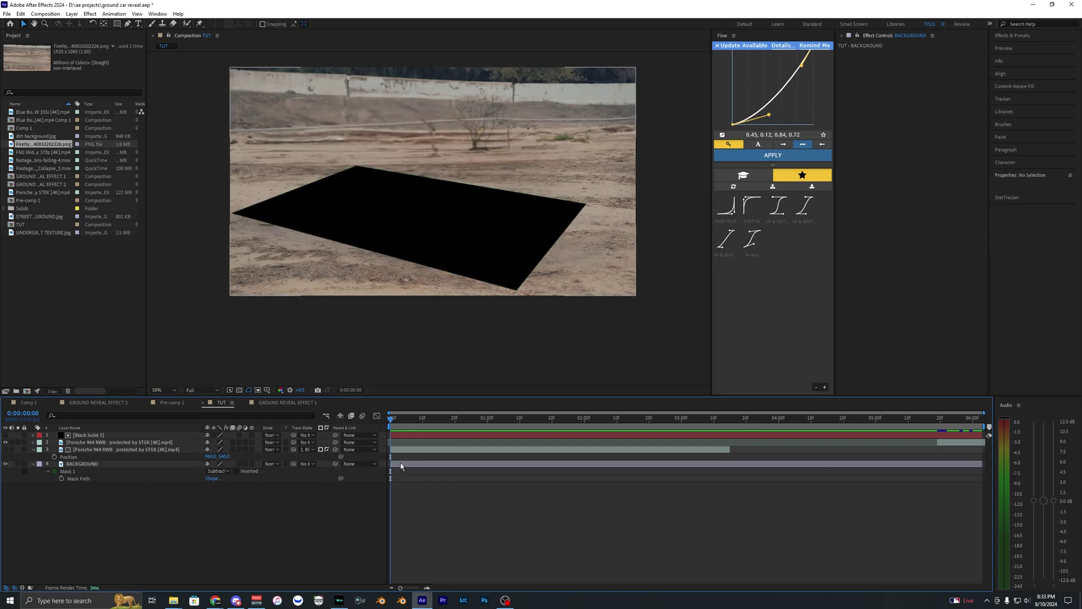
{"action": "left_click", "coordinate": [589, 209]}
{"action": "left_click_drag", "start_coordinate": [587, 207], "coordinate": [613, 213]}
{"action": "key", "text": "ctrl+z"}
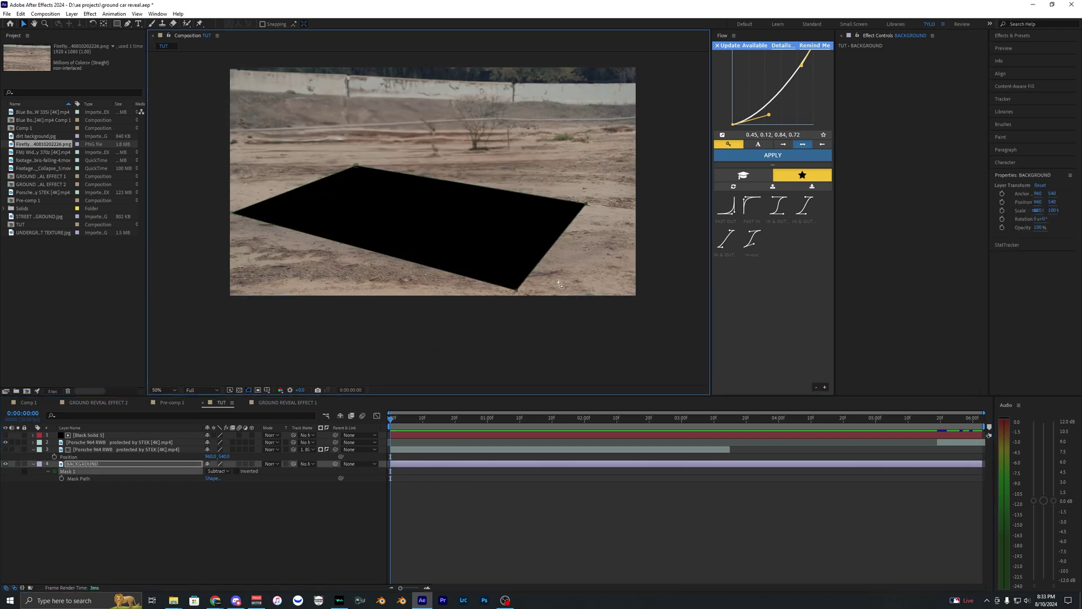
{"action": "left_click", "coordinate": [395, 436]}
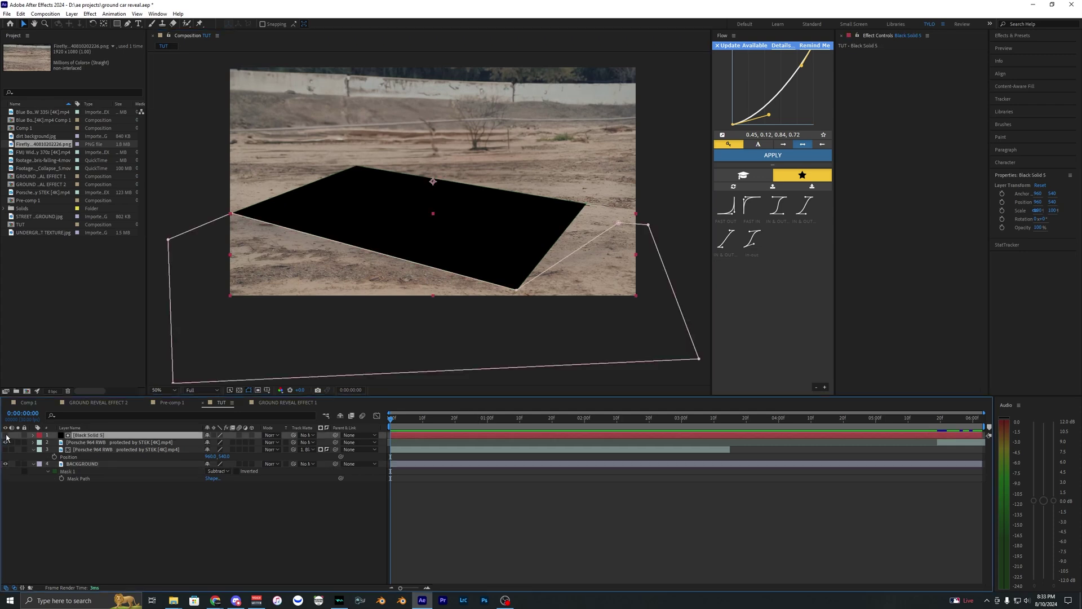
{"action": "left_click", "coordinate": [6, 442]}
{"action": "left_click", "coordinate": [90, 463]}
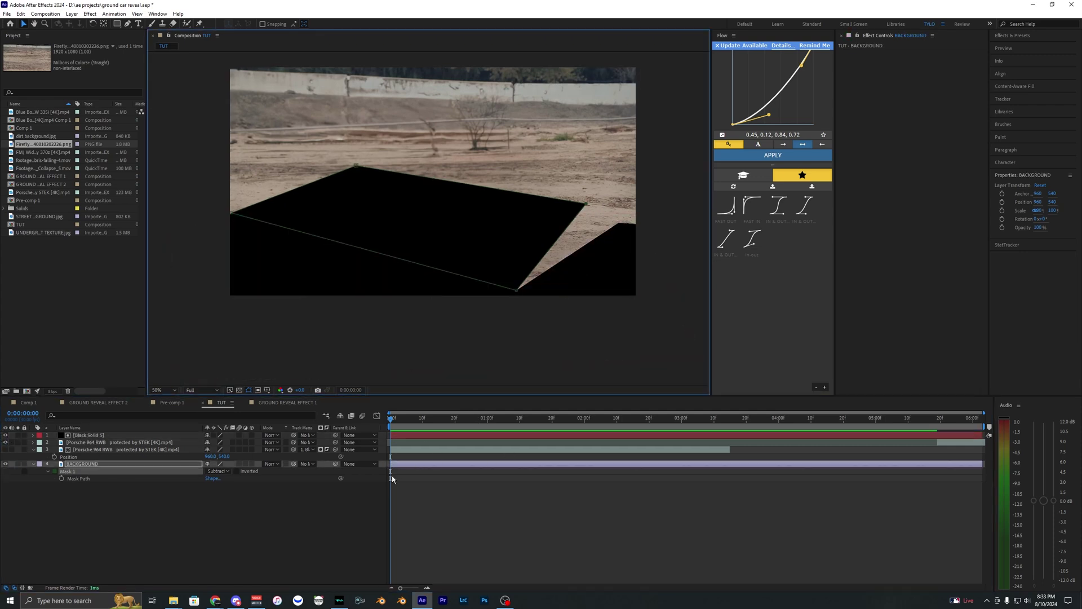
{"action": "left_click", "coordinate": [585, 207]}
{"action": "left_click_drag", "start_coordinate": [585, 207], "coordinate": [636, 223]}
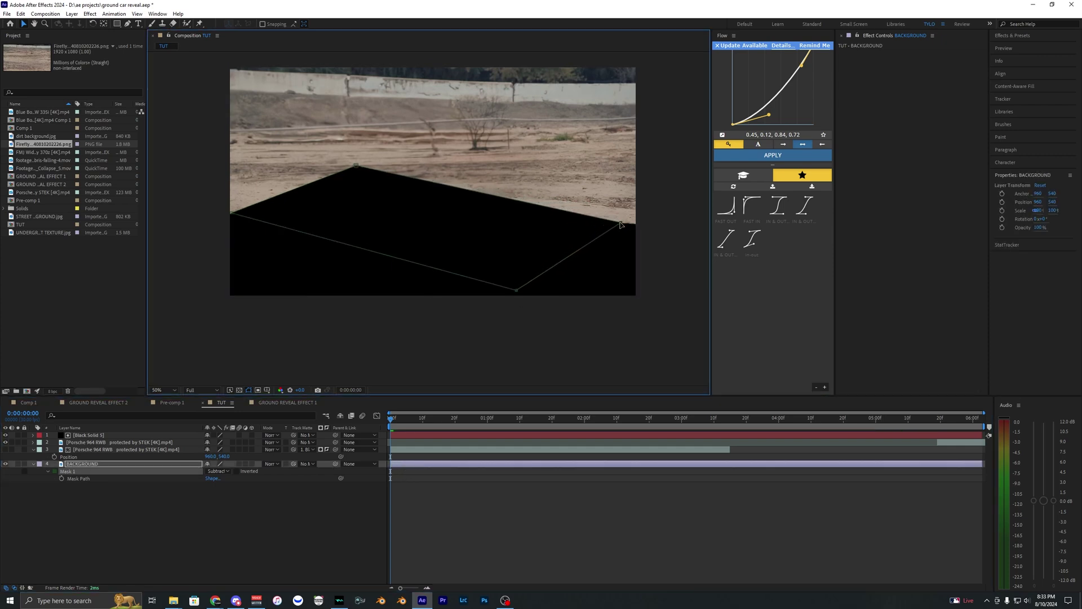
Step: Hide Black Solid 5 and turn the frozen Porsche layer's visibility back on
{"action": "left_click", "coordinate": [442, 468]}
{"action": "left_click", "coordinate": [420, 450]}
{"action": "left_click", "coordinate": [408, 442]}
{"action": "left_click", "coordinate": [409, 436]}
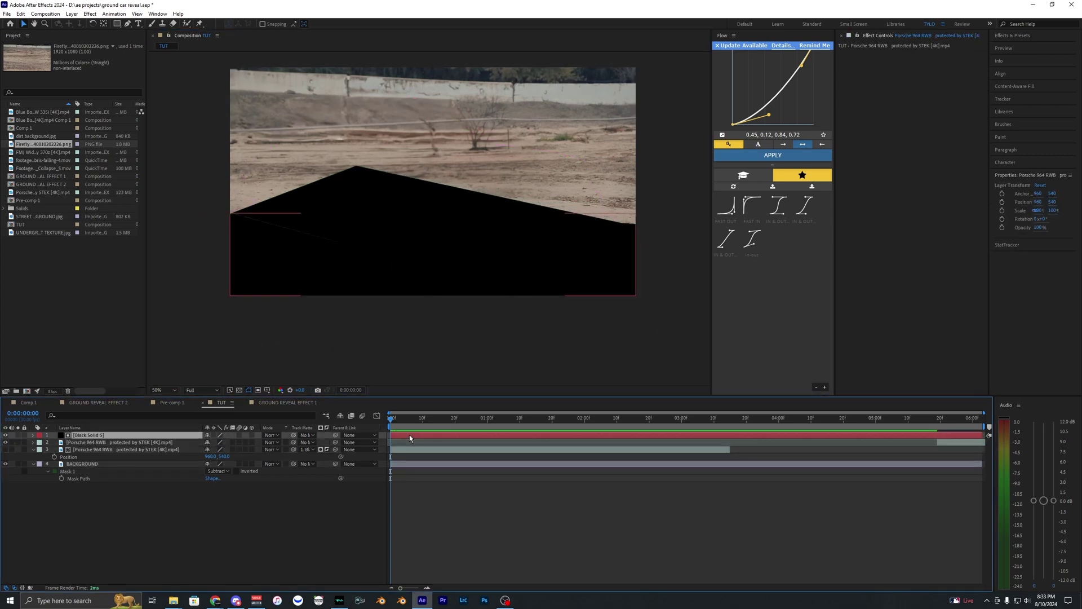
{"action": "left_click", "coordinate": [410, 464]}
{"action": "left_click", "coordinate": [5, 435]}
{"action": "left_click", "coordinate": [412, 478]}
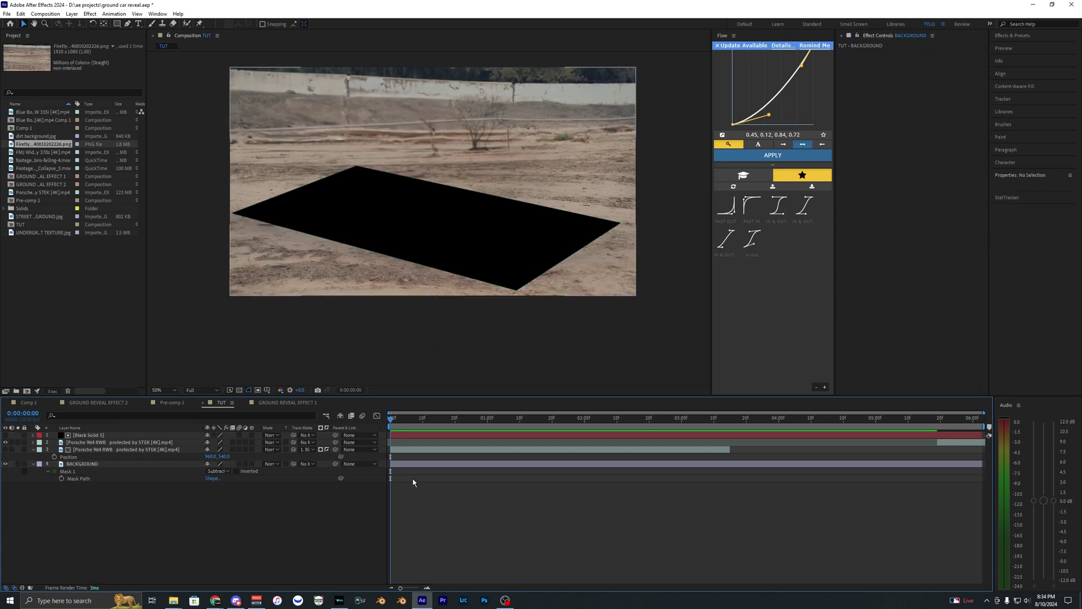
{"action": "left_click", "coordinate": [5, 449]}
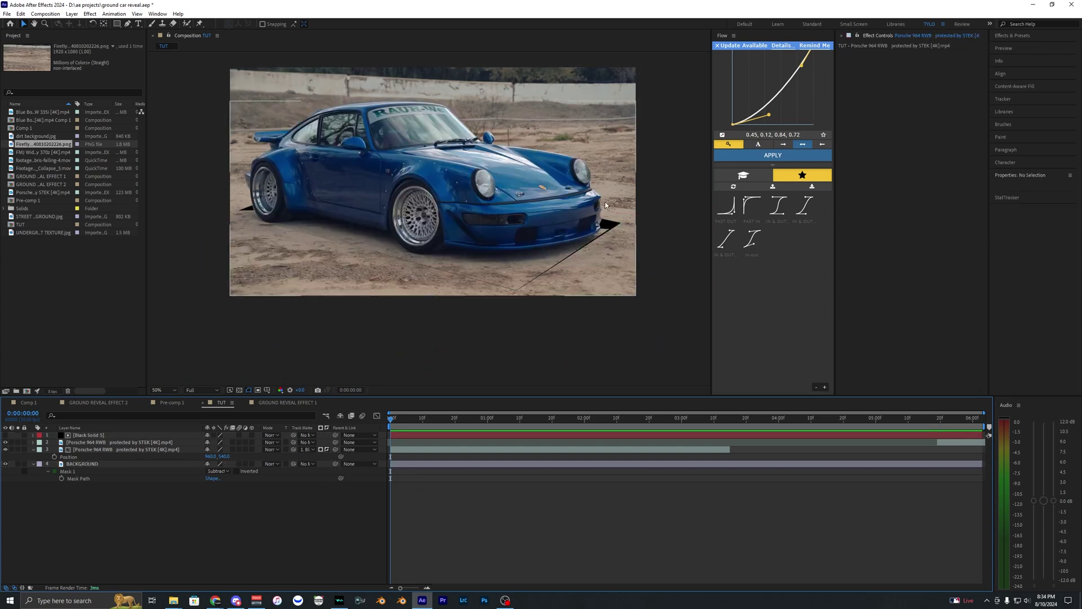
Step: Nudge the BACKGROUND mask's right corner inward to close the thin black gap beside the front bumper
{"action": "left_click", "coordinate": [597, 233]}
{"action": "scroll", "coordinate": [598, 233], "scroll_direction": "up", "scroll_amount": 4}
{"action": "left_click_drag", "start_coordinate": [488, 219], "coordinate": [523, 260]}
{"action": "scroll", "coordinate": [561, 179], "scroll_direction": "up", "scroll_amount": 2}
{"action": "scroll", "coordinate": [444, 276], "scroll_direction": "down", "scroll_amount": 2}
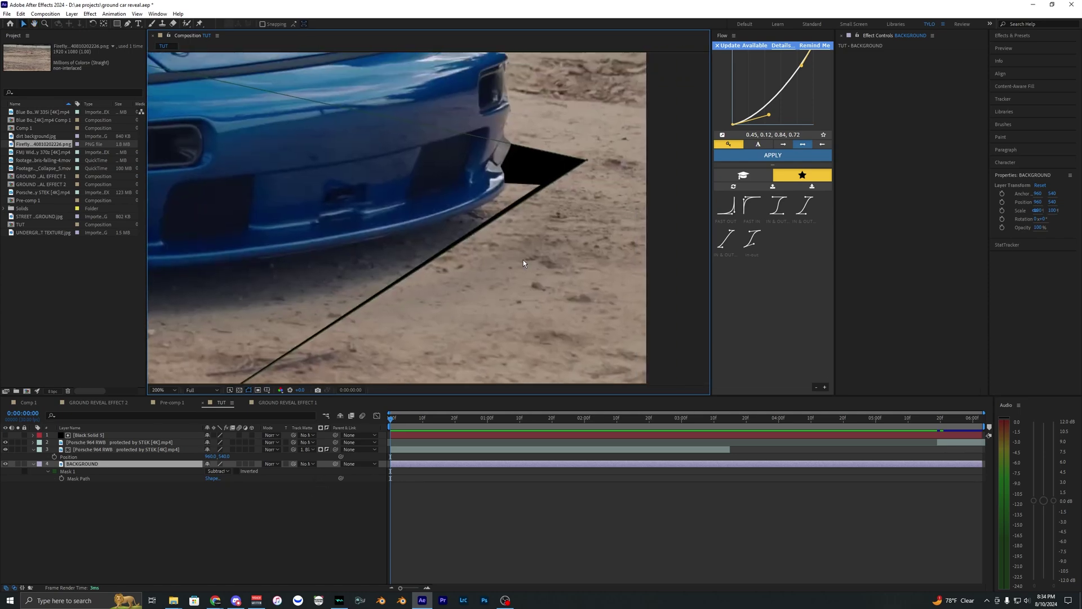
{"action": "left_click_drag", "start_coordinate": [585, 161], "coordinate": [580, 158]}
{"action": "scroll", "coordinate": [489, 253], "scroll_direction": "down", "scroll_amount": 1}
{"action": "left_click_drag", "start_coordinate": [489, 254], "coordinate": [507, 245]}
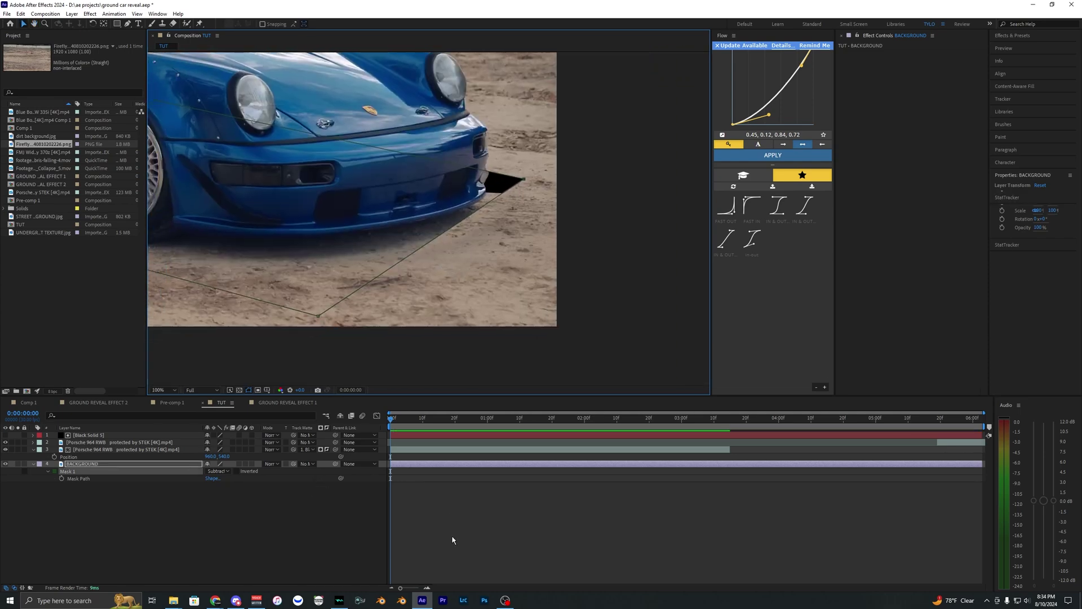
{"action": "left_click", "coordinate": [451, 539]}
Step: Examine the composite around the car's wheels, bumper and ground hole for remaining gaps
{"action": "scroll", "coordinate": [389, 314], "scroll_direction": "down", "scroll_amount": 3}
{"action": "left_click_drag", "start_coordinate": [383, 293], "coordinate": [408, 306]}
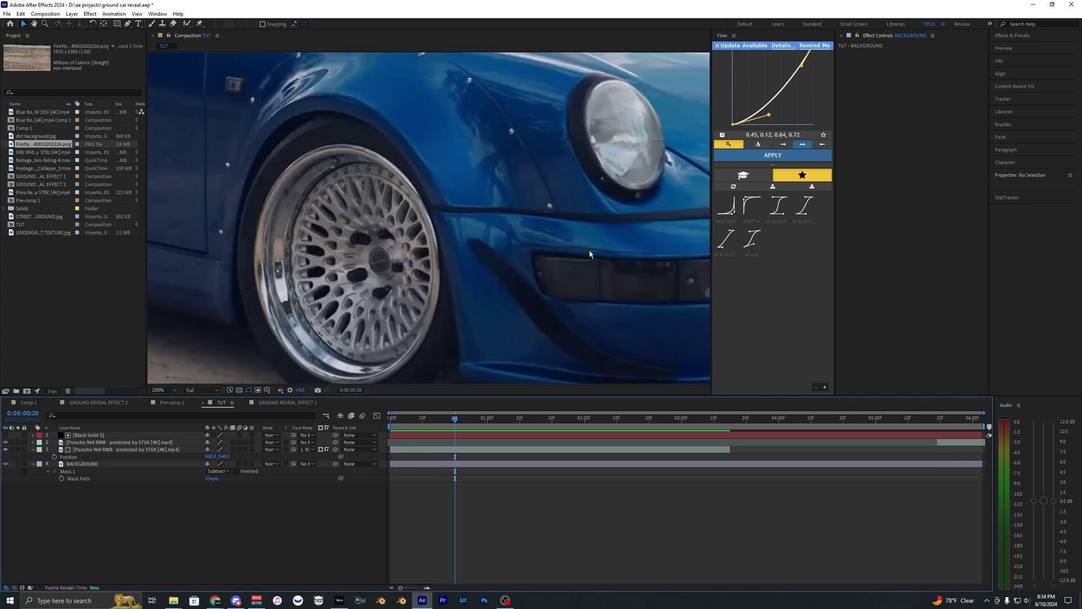
{"action": "scroll", "coordinate": [590, 254], "scroll_direction": "down", "scroll_amount": 1}
{"action": "left_click_drag", "start_coordinate": [590, 253], "coordinate": [460, 230]}
{"action": "scroll", "coordinate": [295, 234], "scroll_direction": "up", "scroll_amount": 1}
{"action": "left_click_drag", "start_coordinate": [667, 252], "coordinate": [486, 256]}
{"action": "left_click_drag", "start_coordinate": [423, 238], "coordinate": [588, 225]}
{"action": "scroll", "coordinate": [422, 252], "scroll_direction": "down", "scroll_amount": 1}
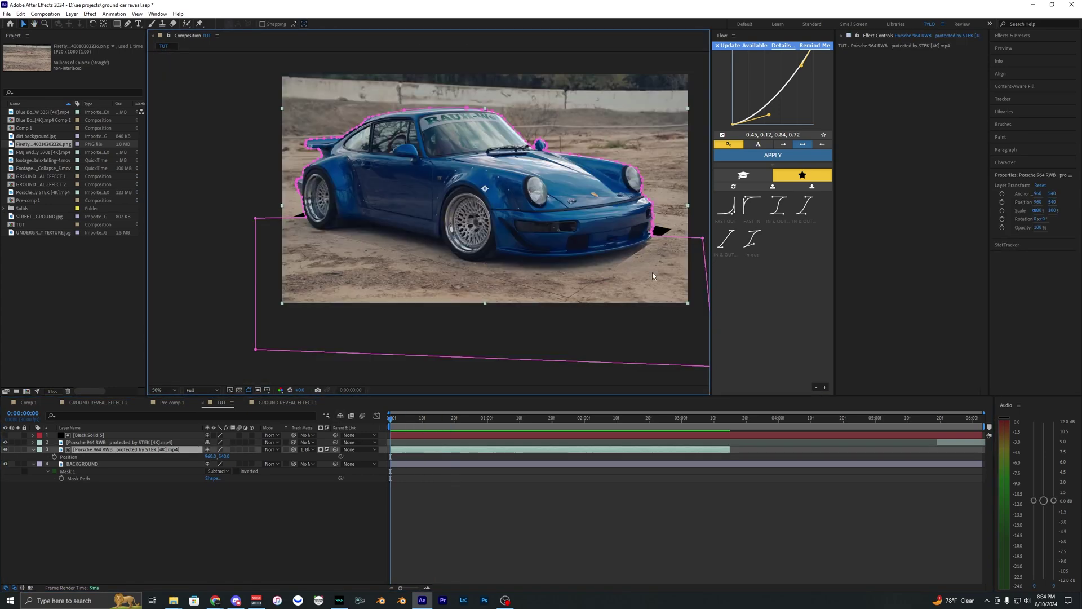
{"action": "left_click", "coordinate": [613, 355]}
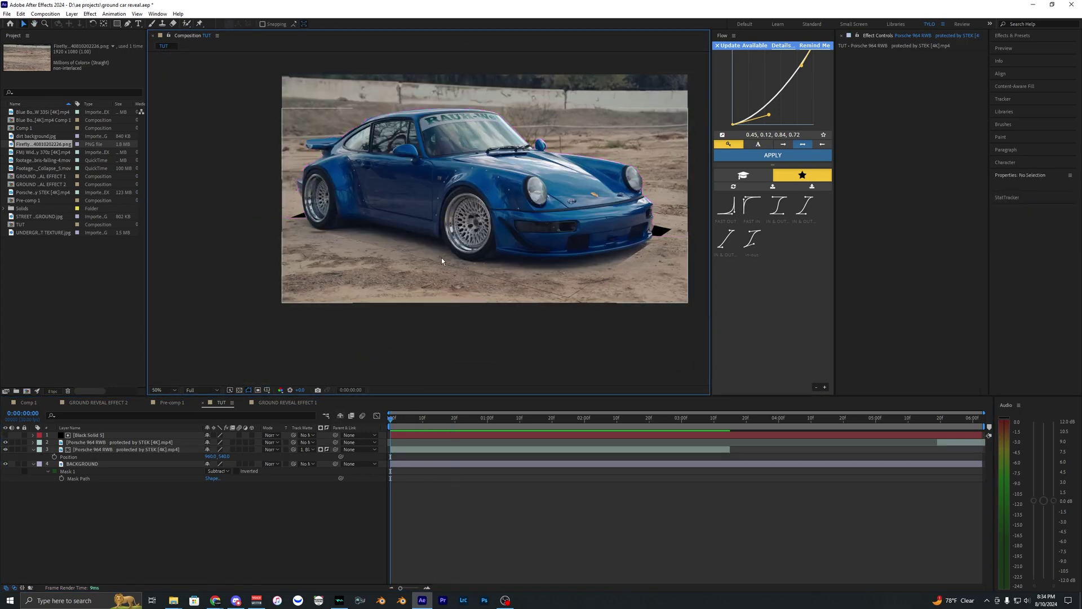
{"action": "left_click_drag", "start_coordinate": [441, 259], "coordinate": [406, 256]}
Step: Show the matted frozen Porsche layer's Position and start keyframing it at the first frame
{"action": "left_click", "coordinate": [416, 449]}
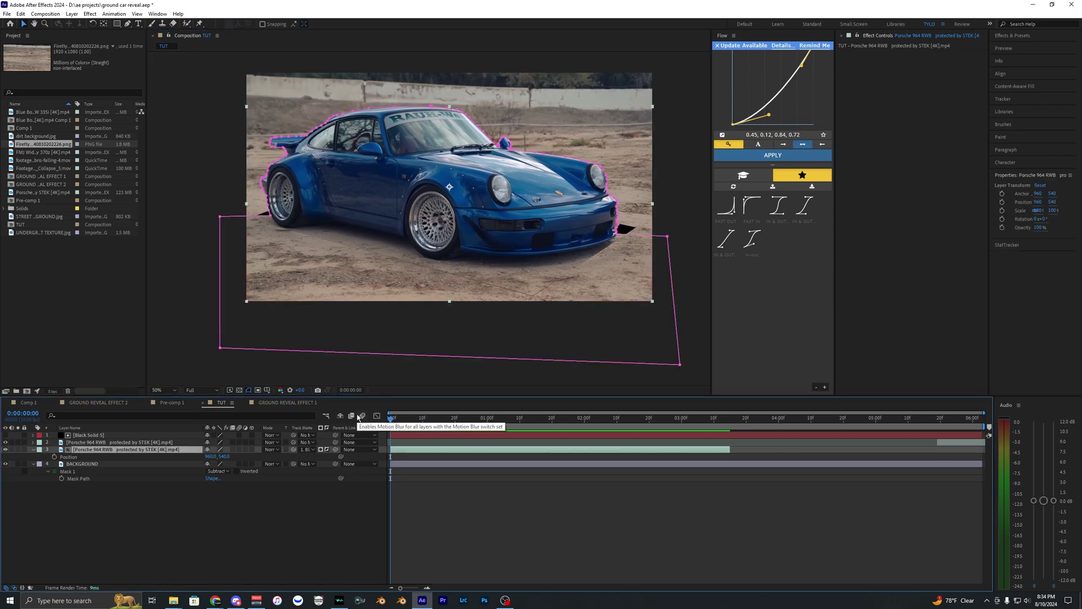
{"action": "key", "text": "p"}
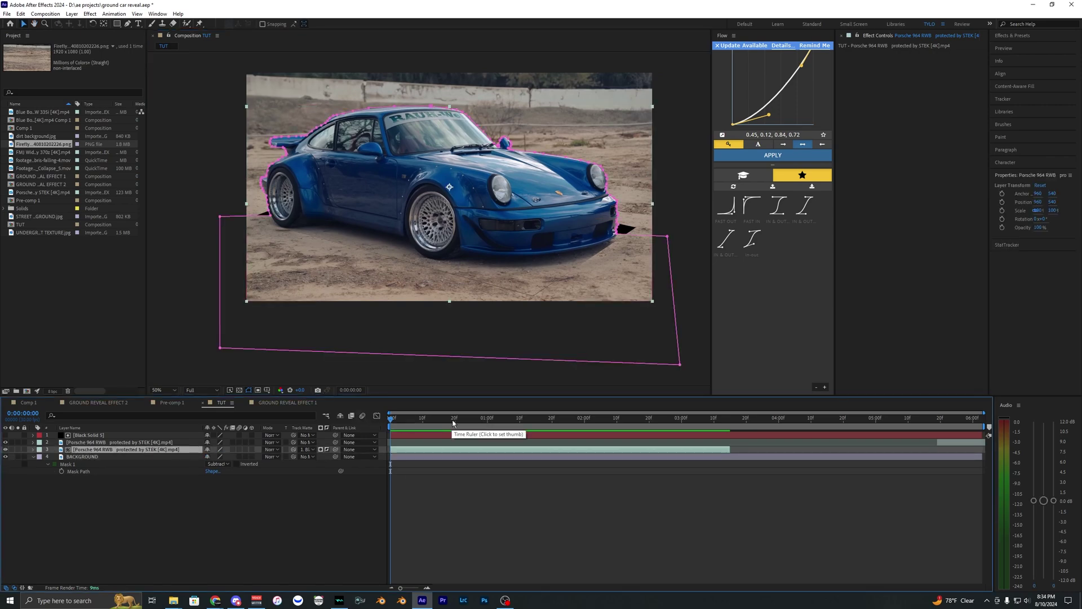
{"action": "key", "text": "p"}
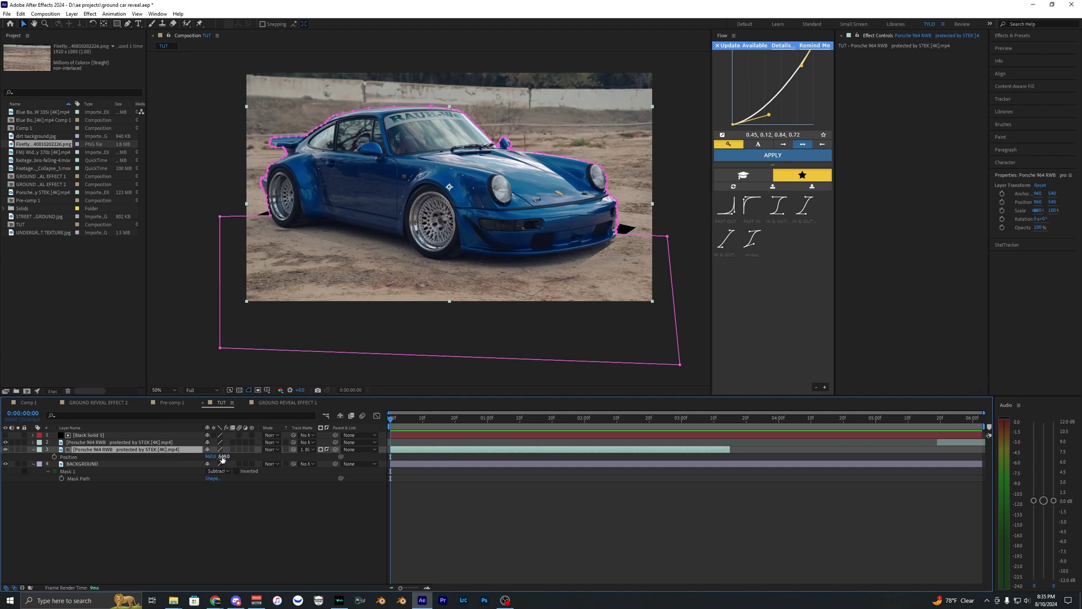
{"action": "left_click", "coordinate": [55, 458]}
{"action": "key", "text": "F2"}
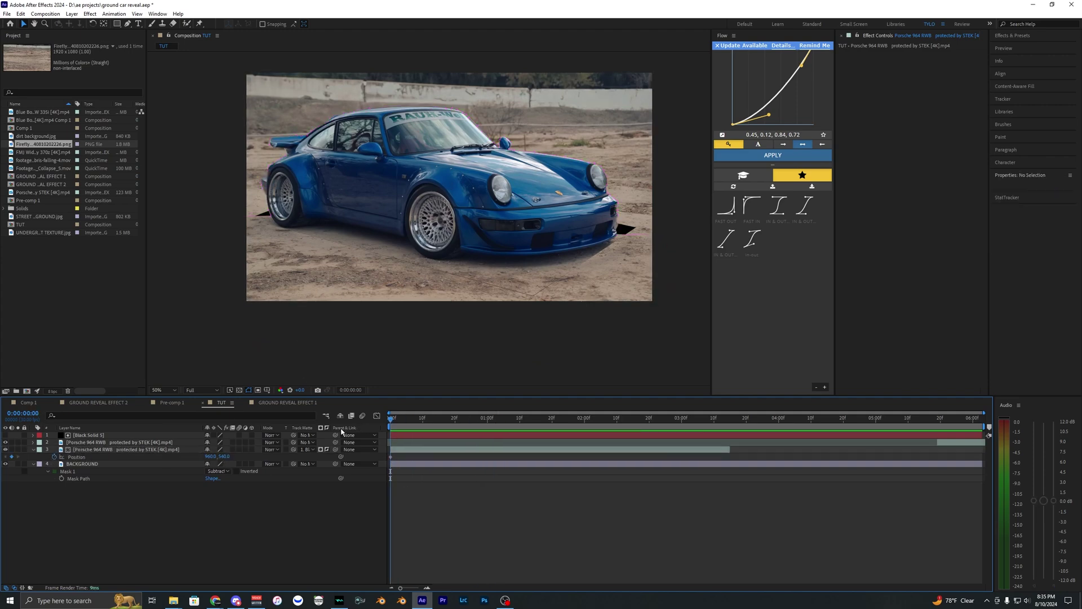
Step: Move the Porsche's Position keyframe to one second, and at frame zero lower the car into the hole to Y 1154
{"action": "left_click_drag", "start_coordinate": [390, 457], "coordinate": [407, 455]}
{"action": "left_click_drag", "start_coordinate": [476, 455], "coordinate": [490, 457]}
{"action": "left_click", "coordinate": [447, 507]}
{"action": "key", "text": "space"}
{"action": "key", "text": "space"}
{"action": "left_click_drag", "start_coordinate": [425, 421], "coordinate": [349, 464]}
{"action": "key", "text": "F2"}
{"action": "left_click", "coordinate": [338, 449]}
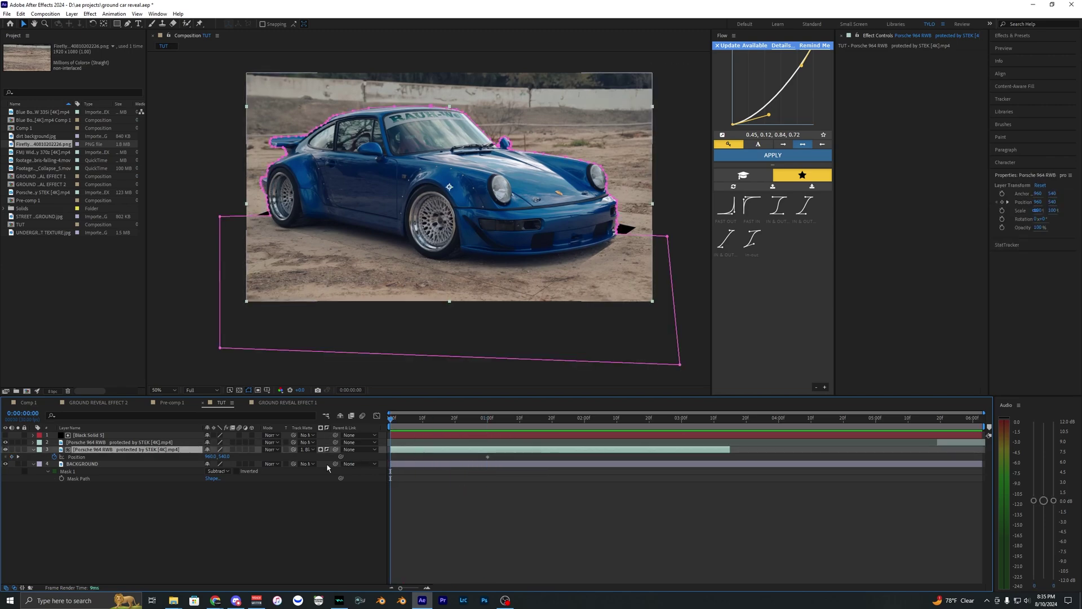
{"action": "left_click_drag", "start_coordinate": [226, 457], "coordinate": [484, 455]}
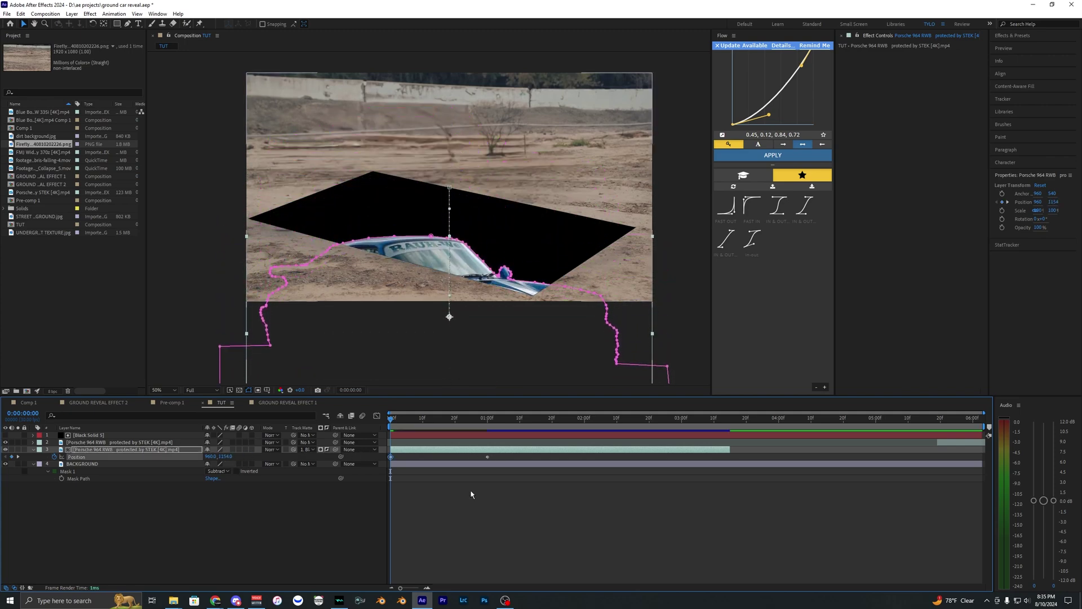
Step: Easy-ease both Porsche Position keyframes and reshape their speed graph so that it peaks shortly before one second
{"action": "left_click", "coordinate": [412, 461]}
{"action": "left_click_drag", "start_coordinate": [400, 462], "coordinate": [385, 462]}
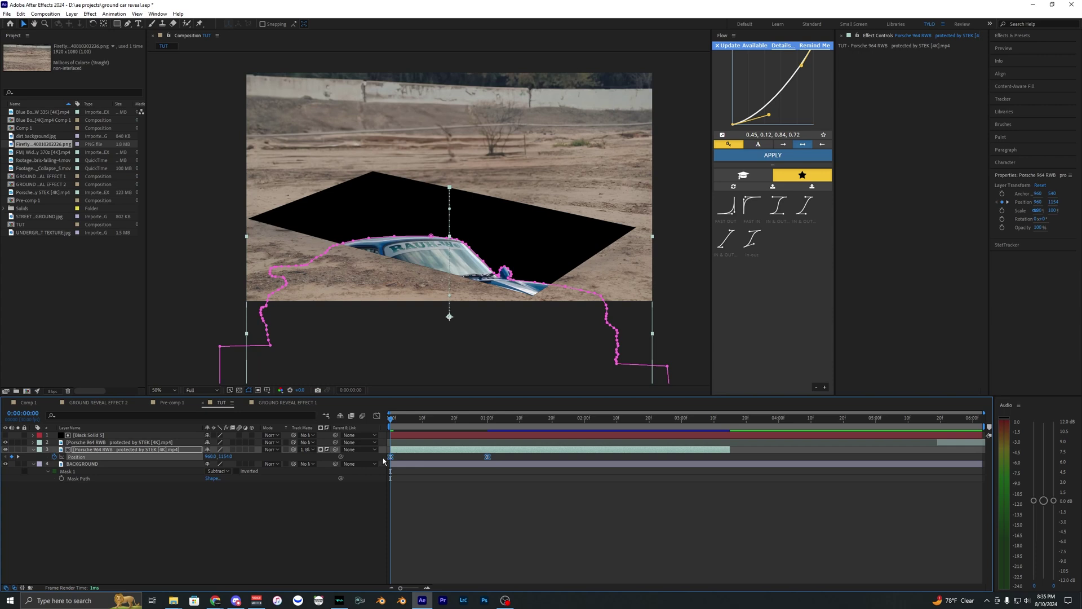
{"action": "left_click", "coordinate": [378, 416]}
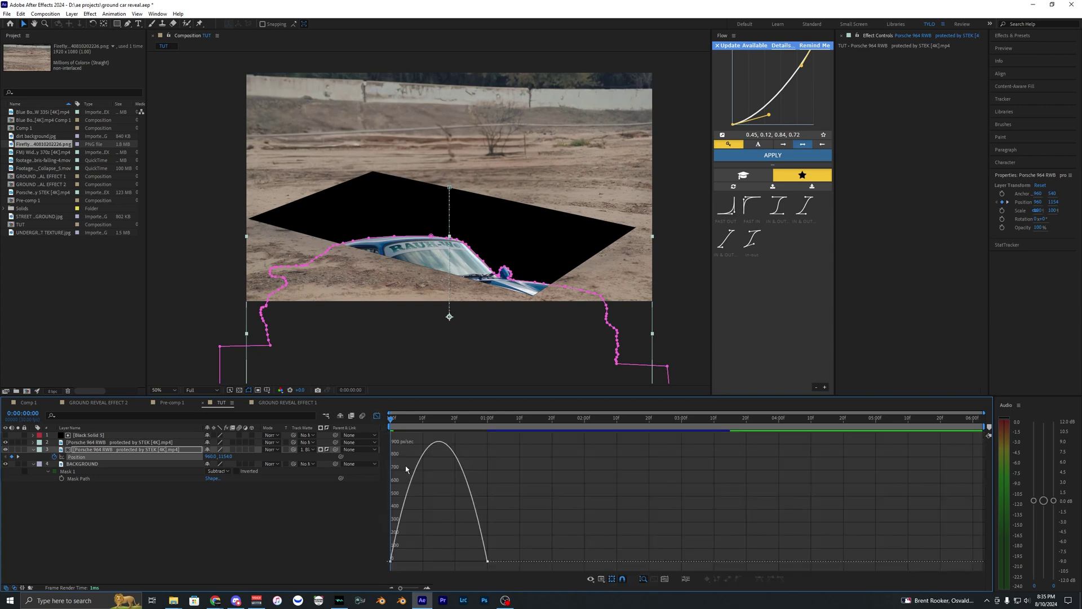
{"action": "right_click", "coordinate": [412, 458]}
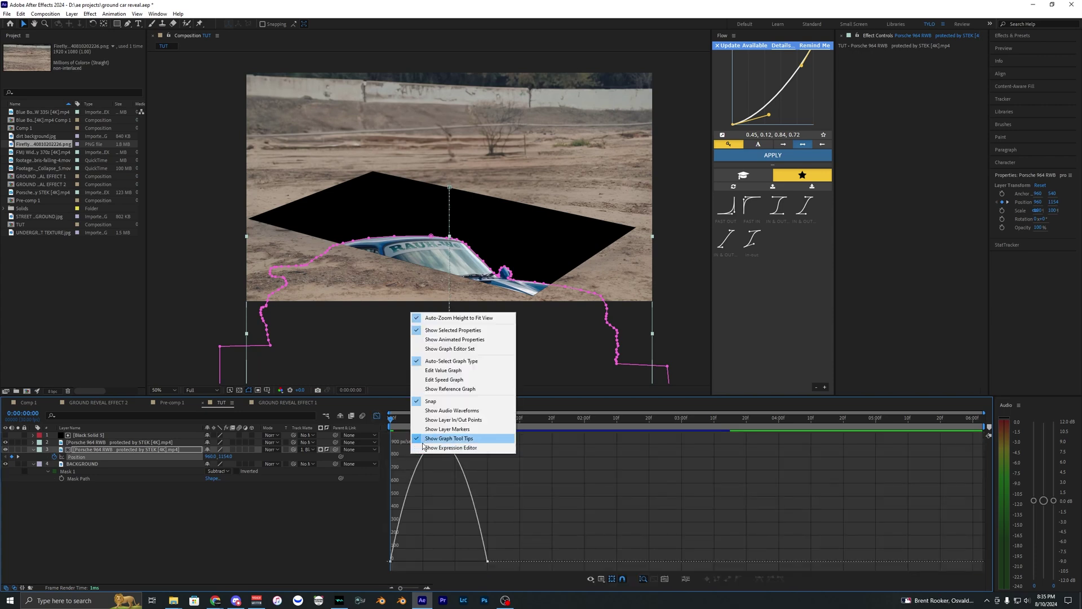
{"action": "left_click", "coordinate": [442, 366]}
{"action": "left_click", "coordinate": [402, 563]}
{"action": "left_click_drag", "start_coordinate": [407, 562], "coordinate": [440, 562]}
Step: Preview the car's rise, close the graph editor, and enable motion blur on the matted frozen Porsche layer
{"action": "left_click_drag", "start_coordinate": [393, 420], "coordinate": [478, 431]}
{"action": "key", "text": "space"}
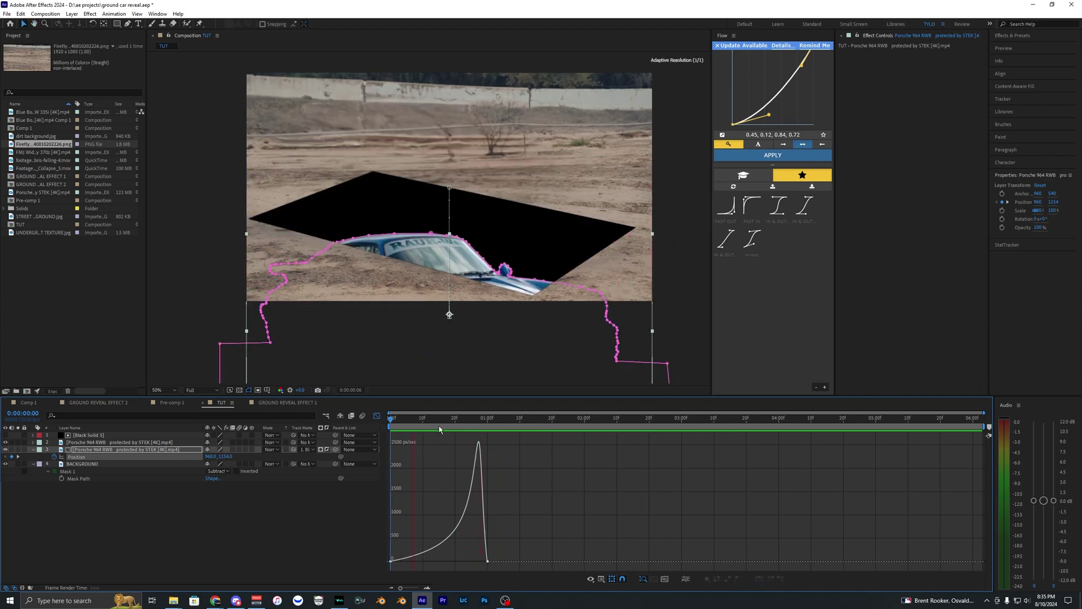
{"action": "left_click", "coordinate": [376, 416]}
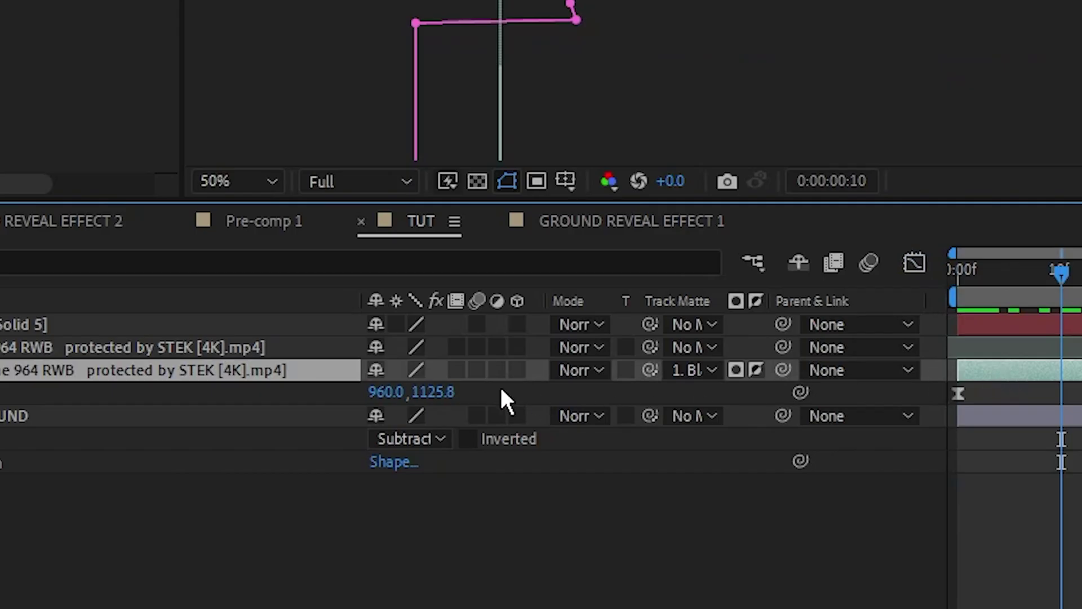
{"action": "left_click", "coordinate": [475, 371]}
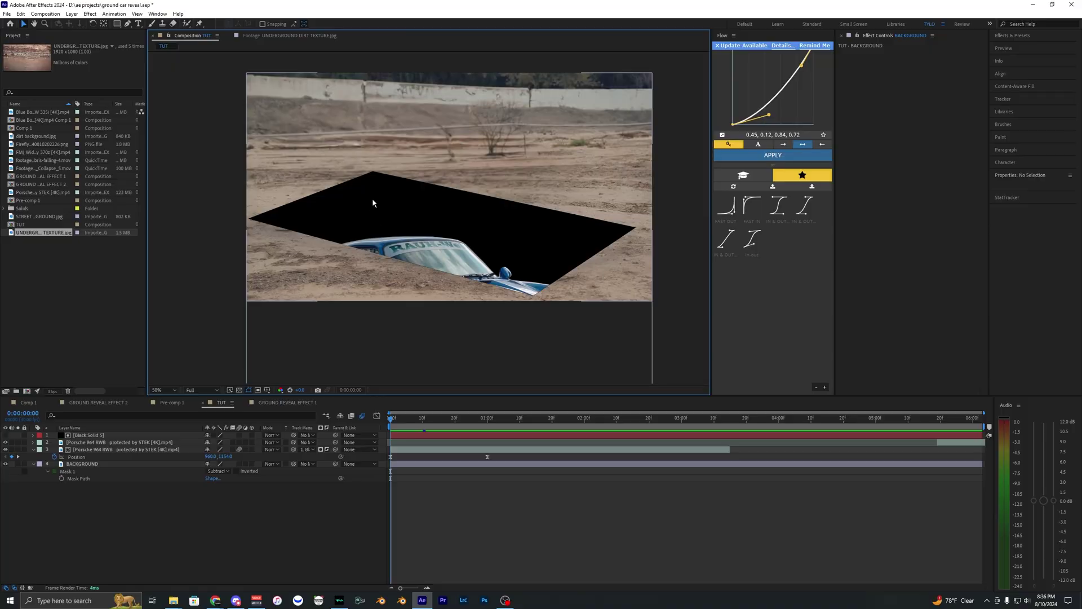
Step: Place UNDERGROUND DIRT TEXTURE.jpg beneath the BACKGROUND layer, scaled to 31% over the left part of the hole
{"action": "left_click", "coordinate": [289, 35]}
{"action": "left_click_drag", "start_coordinate": [403, 202], "coordinate": [395, 185]}
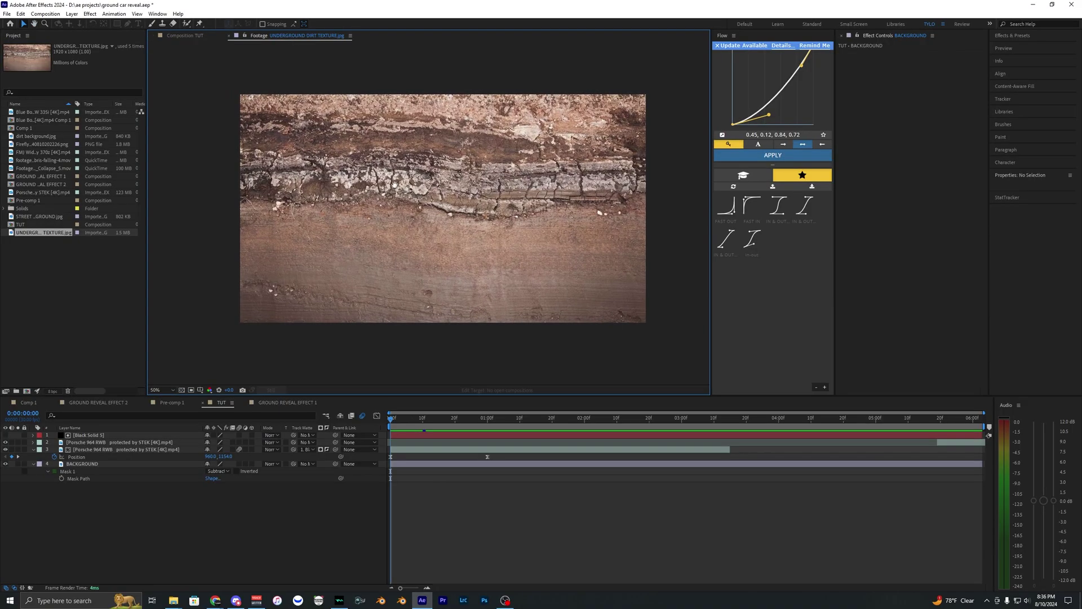
{"action": "left_click", "coordinate": [228, 36]}
{"action": "left_click_drag", "start_coordinate": [48, 234], "coordinate": [442, 476]}
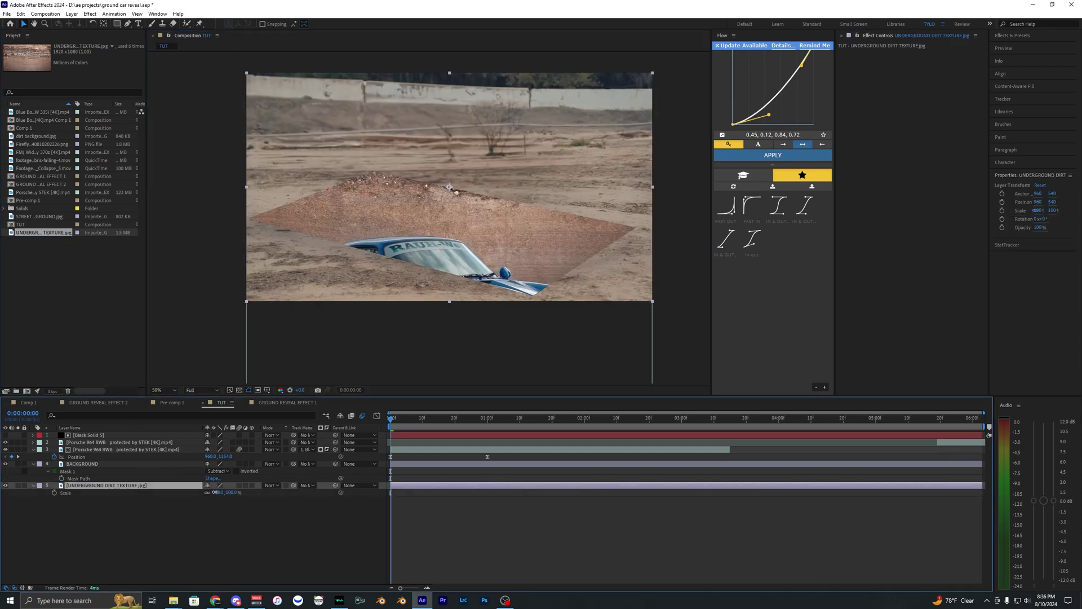
{"action": "left_click_drag", "start_coordinate": [215, 492], "coordinate": [176, 492]}
{"action": "left_click_drag", "start_coordinate": [463, 182], "coordinate": [339, 216]}
Step: Apply the Corner Pin effect from the Distort category to the underground dirt texture layer
{"action": "left_click", "coordinate": [412, 489]}
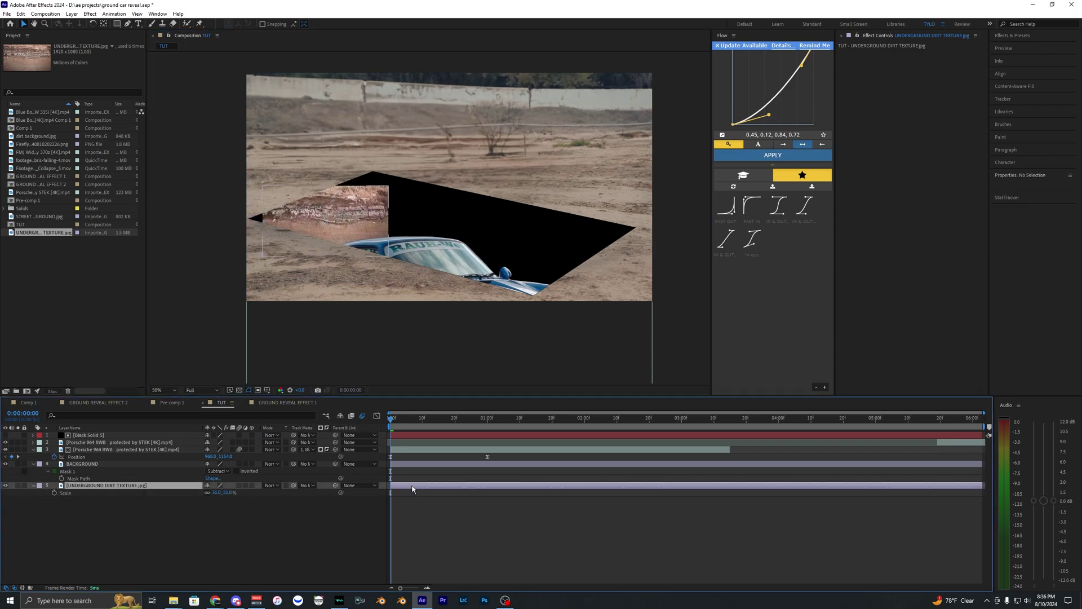
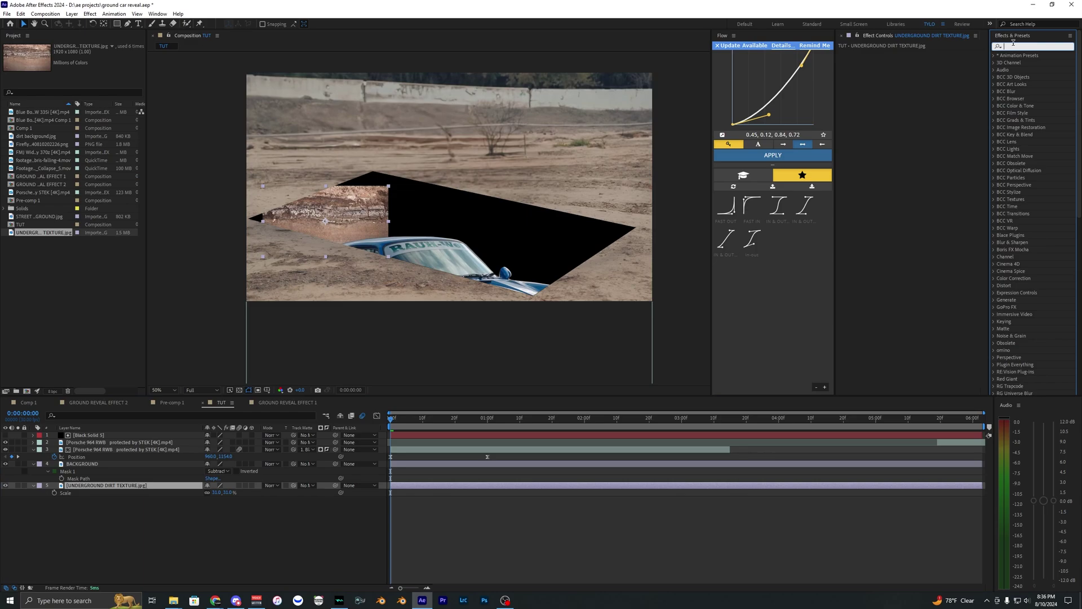
{"action": "type", "text": "corner pin"}
{"action": "left_click_drag", "start_coordinate": [1024, 90], "coordinate": [918, 89]}
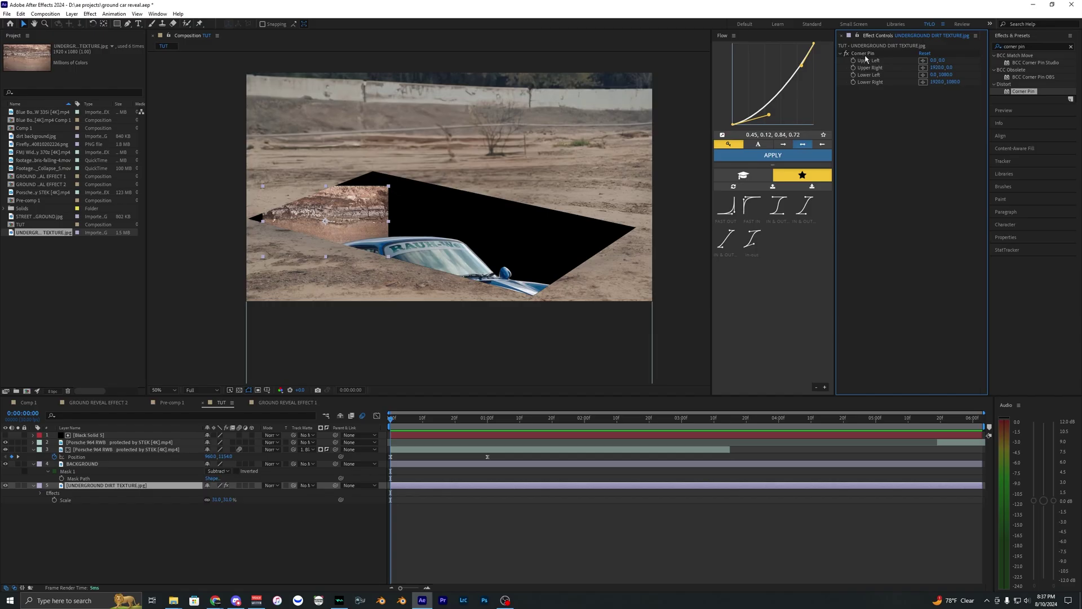
Step: Pin the dirt texture's corners to the hole's left and back corners, skewing its lower edge to form the left inner wall
{"action": "left_click", "coordinate": [489, 97]}
{"action": "scroll", "coordinate": [383, 193], "scroll_direction": "up", "scroll_amount": 2}
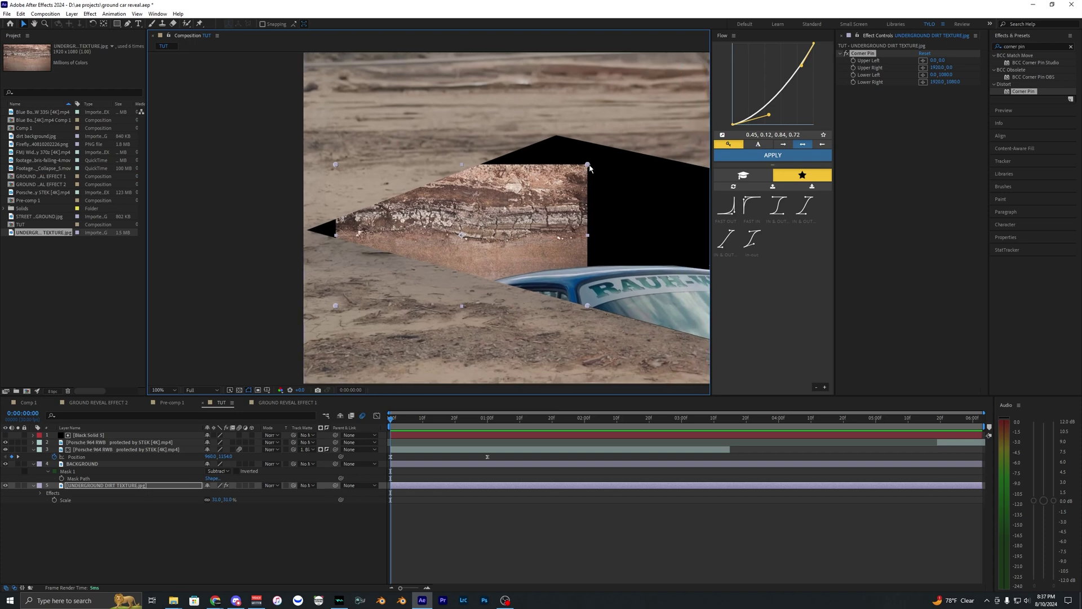
{"action": "left_click_drag", "start_coordinate": [587, 165], "coordinate": [557, 136]}
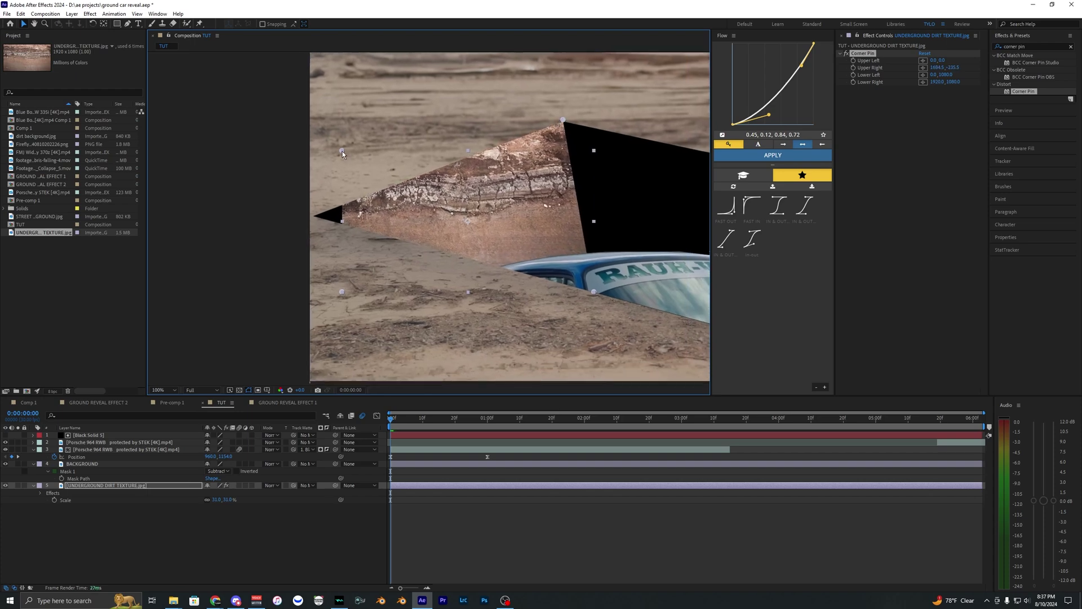
{"action": "left_click_drag", "start_coordinate": [342, 151], "coordinate": [313, 216]}
{"action": "left_click_drag", "start_coordinate": [374, 235], "coordinate": [319, 211]}
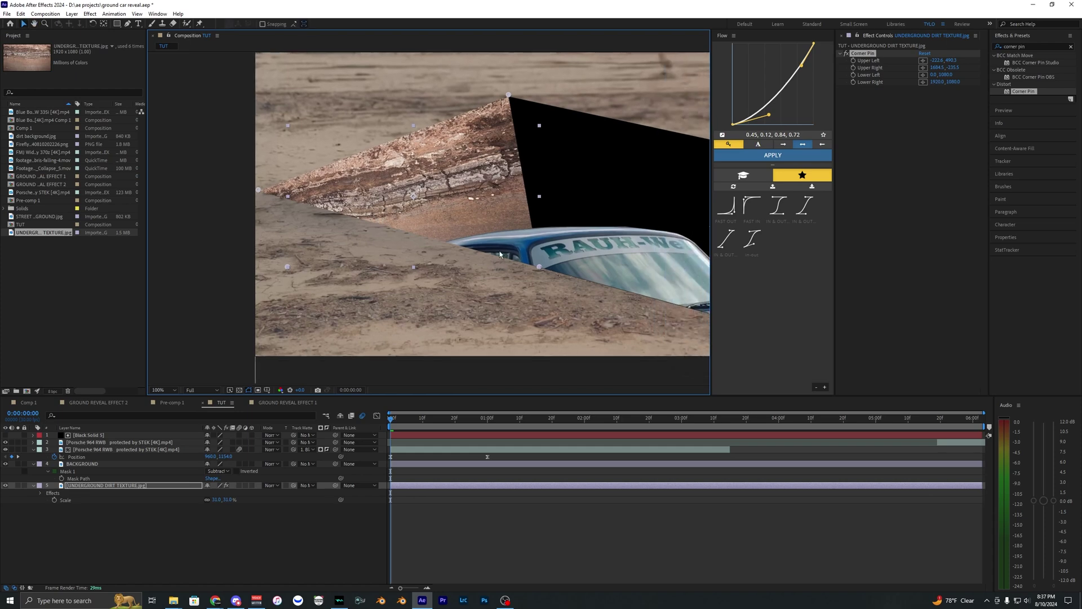
{"action": "left_click_drag", "start_coordinate": [539, 266], "coordinate": [501, 190]}
{"action": "left_click_drag", "start_coordinate": [286, 270], "coordinate": [278, 298]}
{"action": "mouse_move", "coordinate": [501, 189]}
{"action": "left_mouse_down"}
{"action": "mouse_move", "coordinate": [483, 185]}
{"action": "mouse_move", "coordinate": [496, 193]}
{"action": "left_mouse_up"}
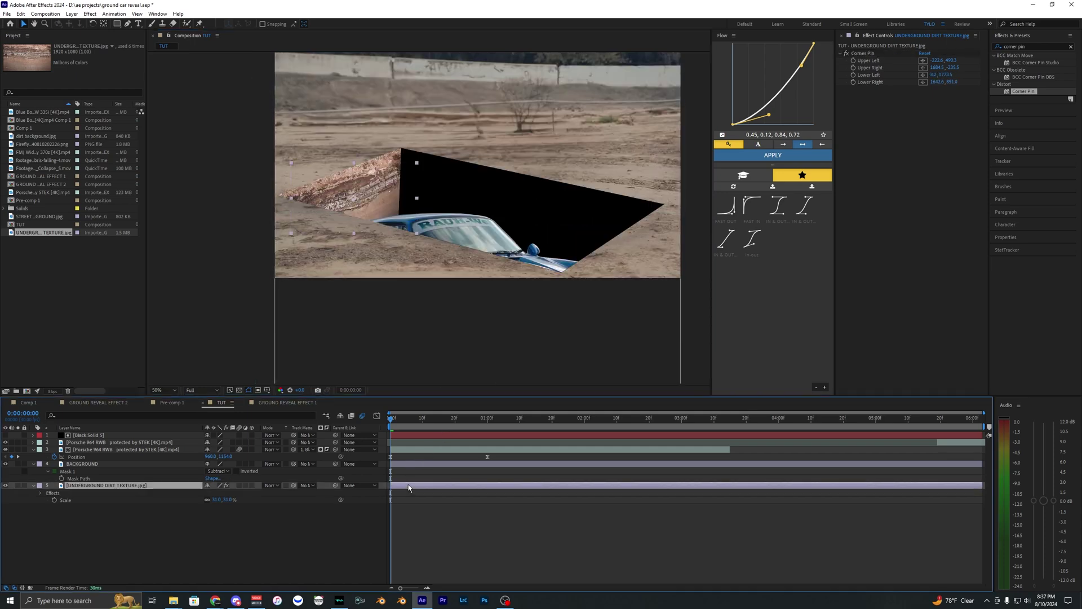
Step: Duplicate the dirt texture layer and shift the copy right over the uncovered part of the hole
{"action": "key", "text": "ctrl+d"}
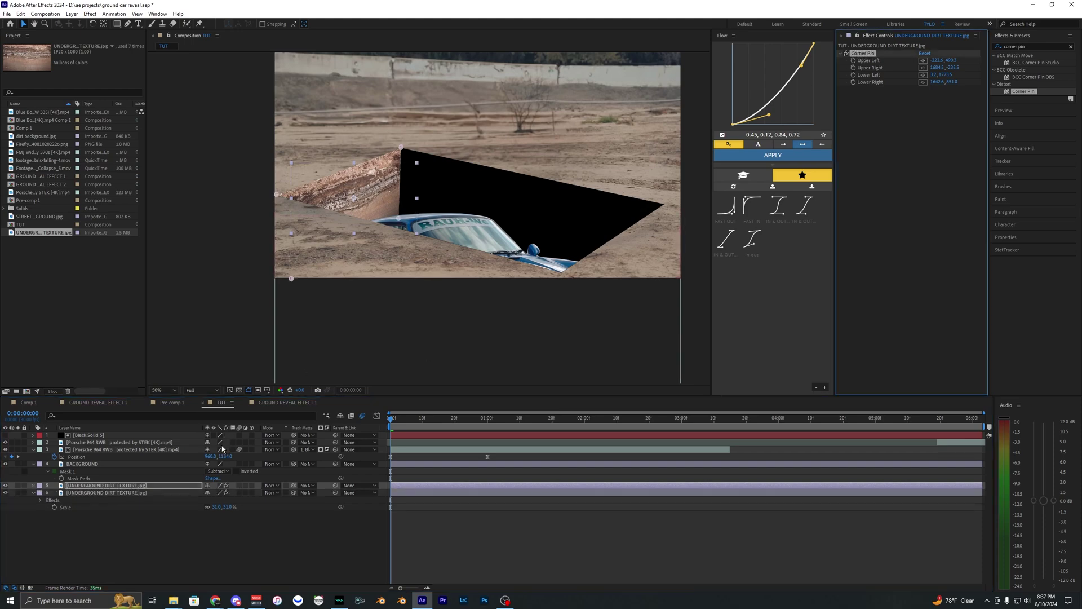
{"action": "key", "text": "p"}
{"action": "left_click_drag", "start_coordinate": [219, 492], "coordinate": [502, 485]}
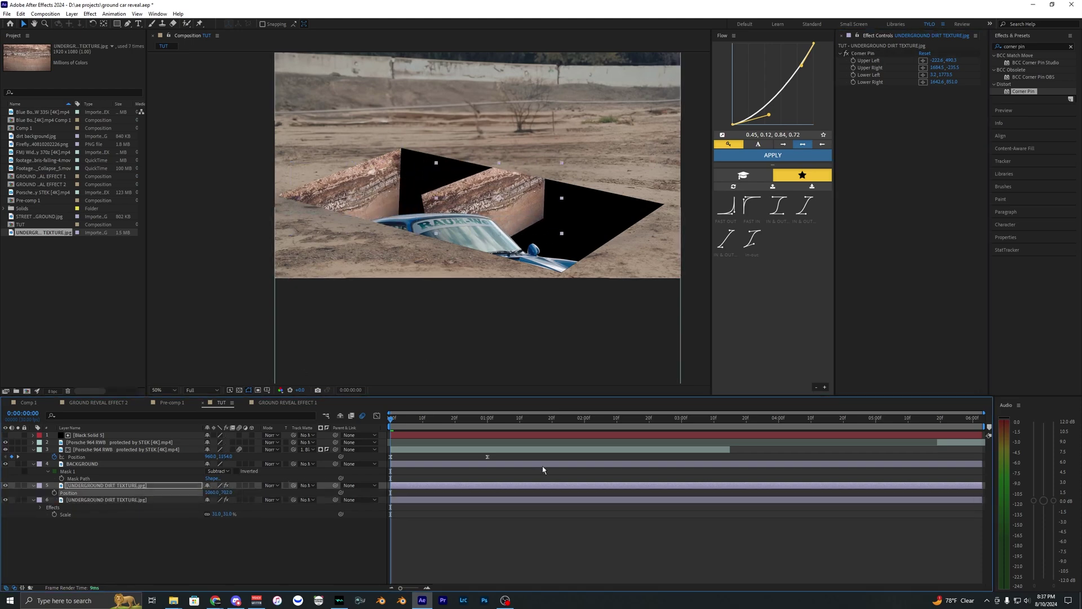
Step: Pin the duplicate texture's corners from the hole's back corner to its right corner, forming the right inner wall
{"action": "left_click", "coordinate": [862, 54]}
{"action": "scroll", "coordinate": [450, 223], "scroll_direction": "up", "scroll_amount": 2}
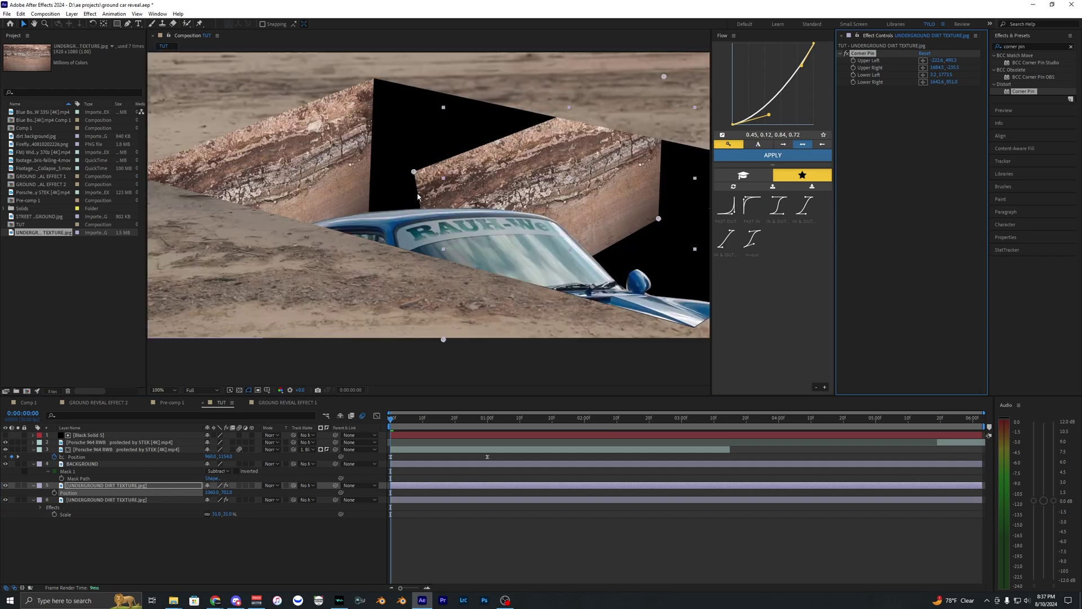
{"action": "left_click_drag", "start_coordinate": [420, 171], "coordinate": [372, 79]}
{"action": "left_click_drag", "start_coordinate": [566, 130], "coordinate": [358, 159]}
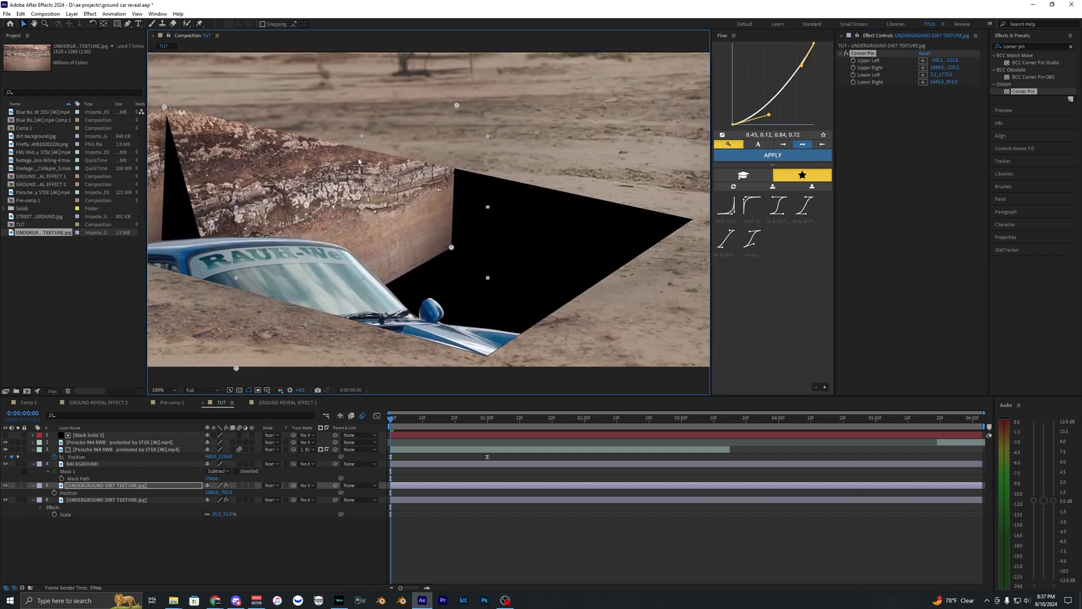
{"action": "left_click_drag", "start_coordinate": [457, 107], "coordinate": [695, 218]}
{"action": "left_click_drag", "start_coordinate": [468, 257], "coordinate": [577, 256]}
{"action": "left_click_drag", "start_coordinate": [361, 308], "coordinate": [280, 220]}
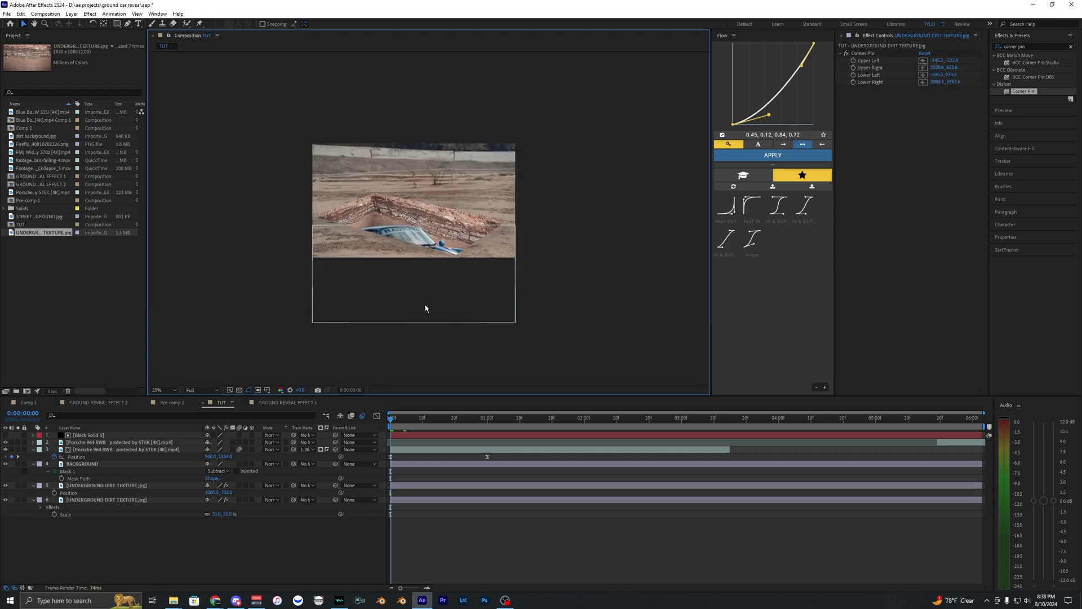
Step: Apply the Color Correction Tritone effect to the duplicated dirt texture layer forming the right wall
{"action": "scroll", "coordinate": [425, 306], "scroll_direction": "up", "scroll_amount": 1}
{"action": "left_click_drag", "start_coordinate": [425, 306], "coordinate": [452, 305]}
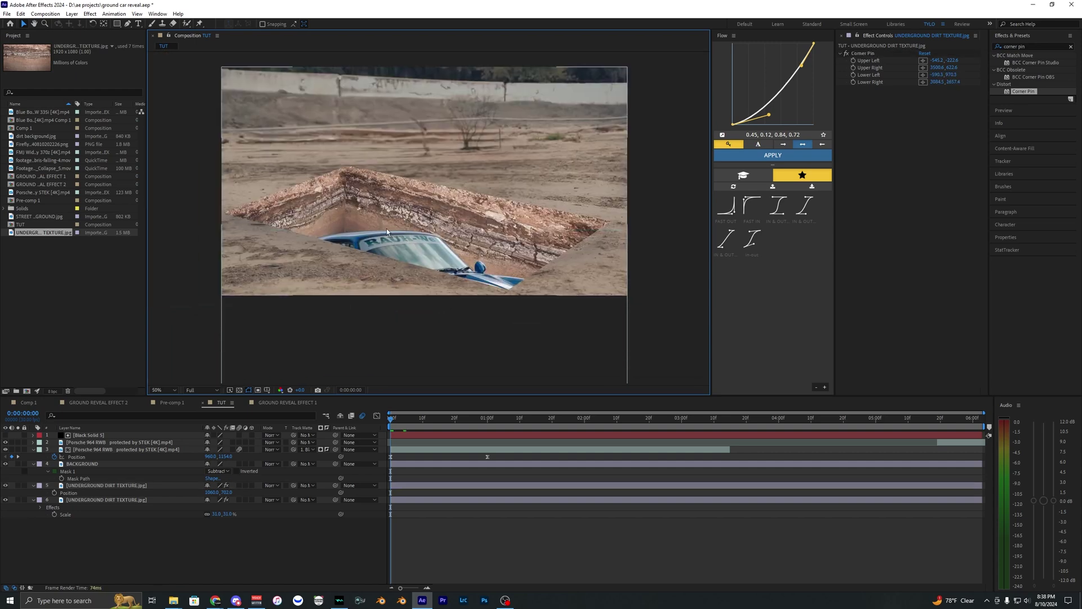
{"action": "left_click", "coordinate": [477, 488]}
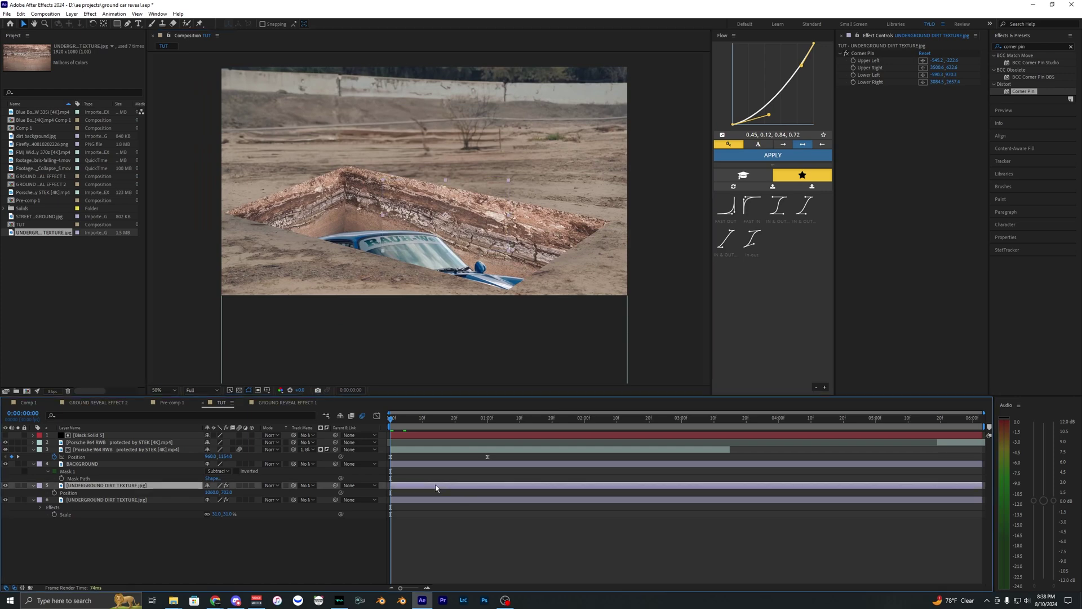
{"action": "left_click", "coordinate": [1040, 45]}
{"action": "type", "text": "tritone"}
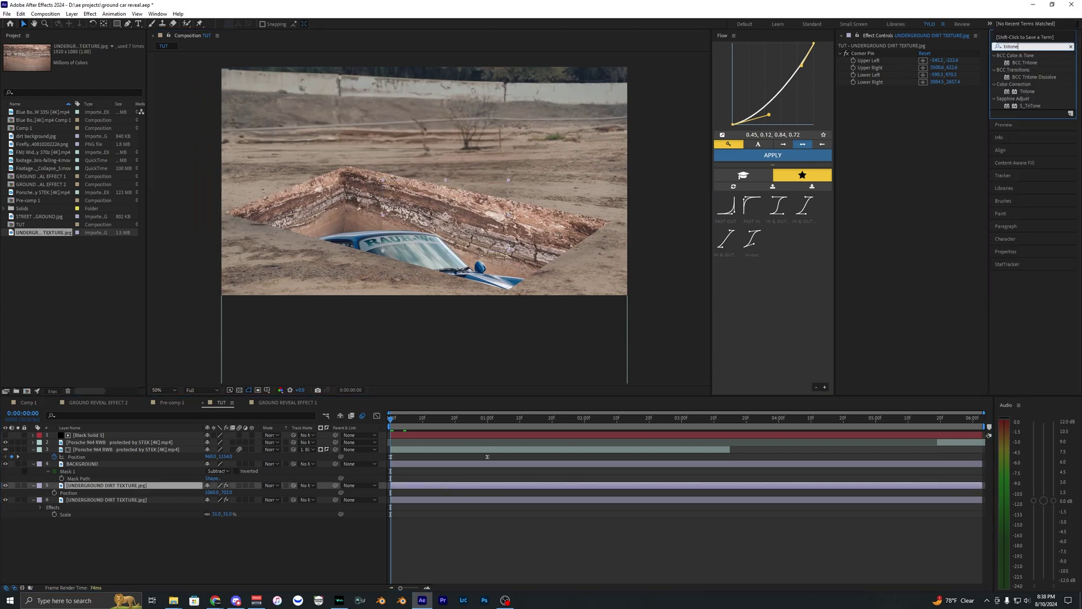
{"action": "left_click_drag", "start_coordinate": [1027, 91], "coordinate": [882, 112]}
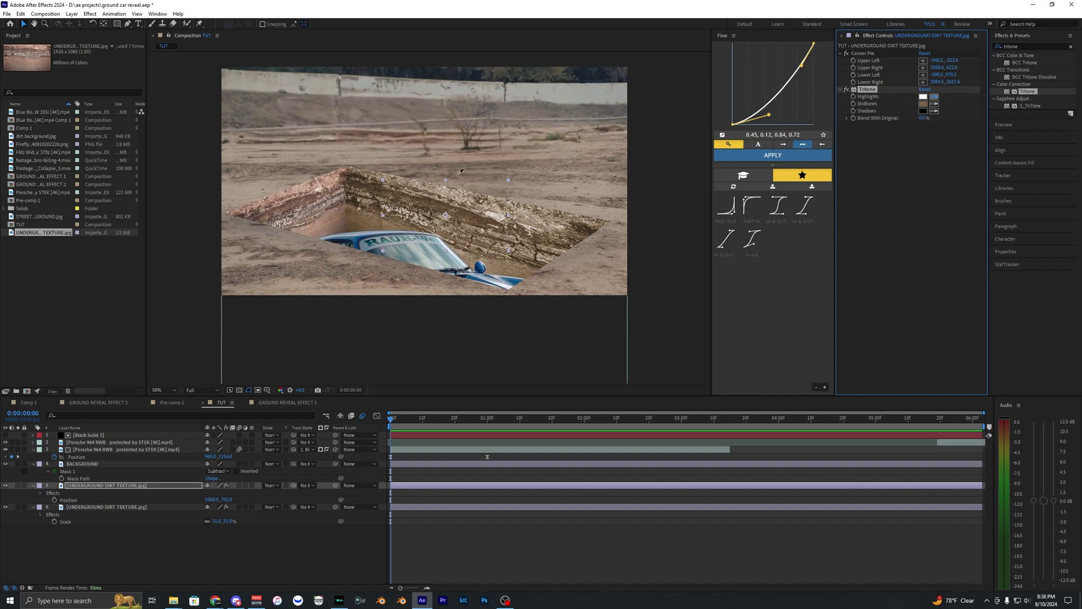
Step: Sample ground colors from the background for the Tritone highlights, midtones and shadows
{"action": "left_click", "coordinate": [592, 182]}
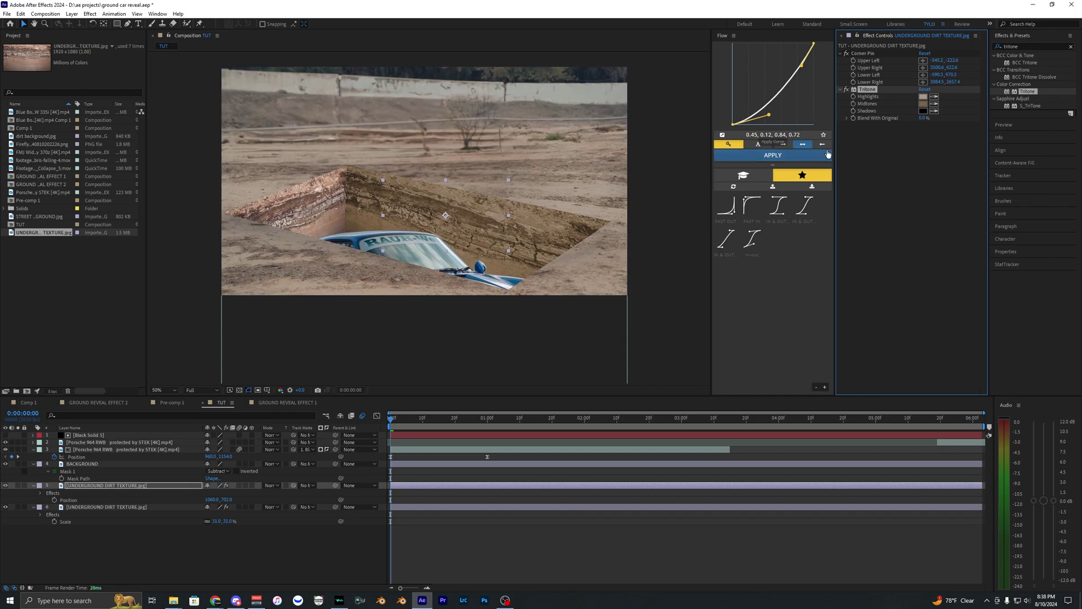
{"action": "left_click", "coordinate": [600, 190]}
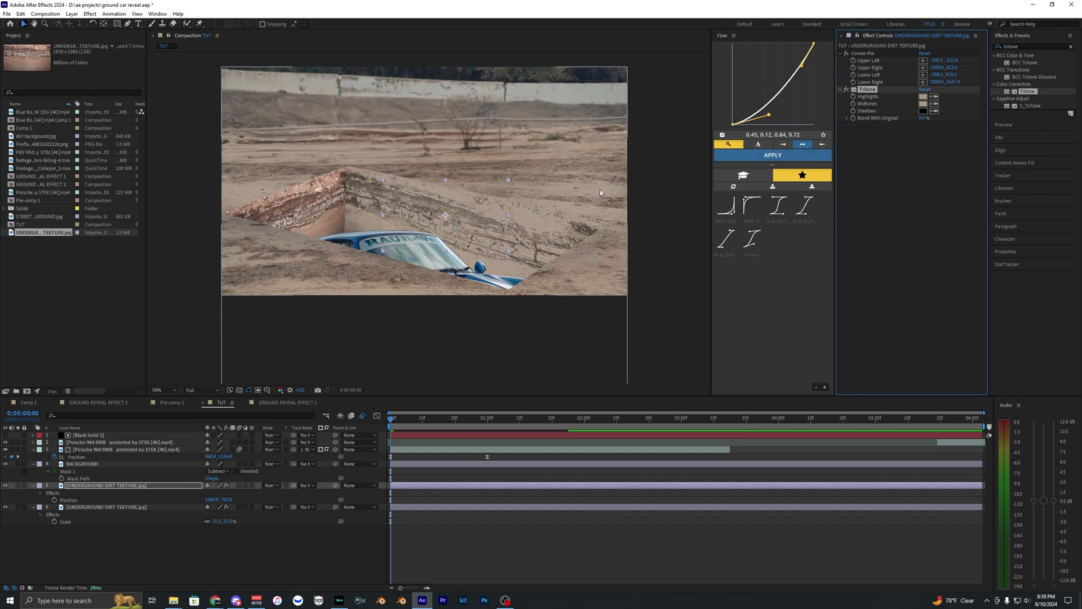
{"action": "left_click", "coordinate": [933, 111]}
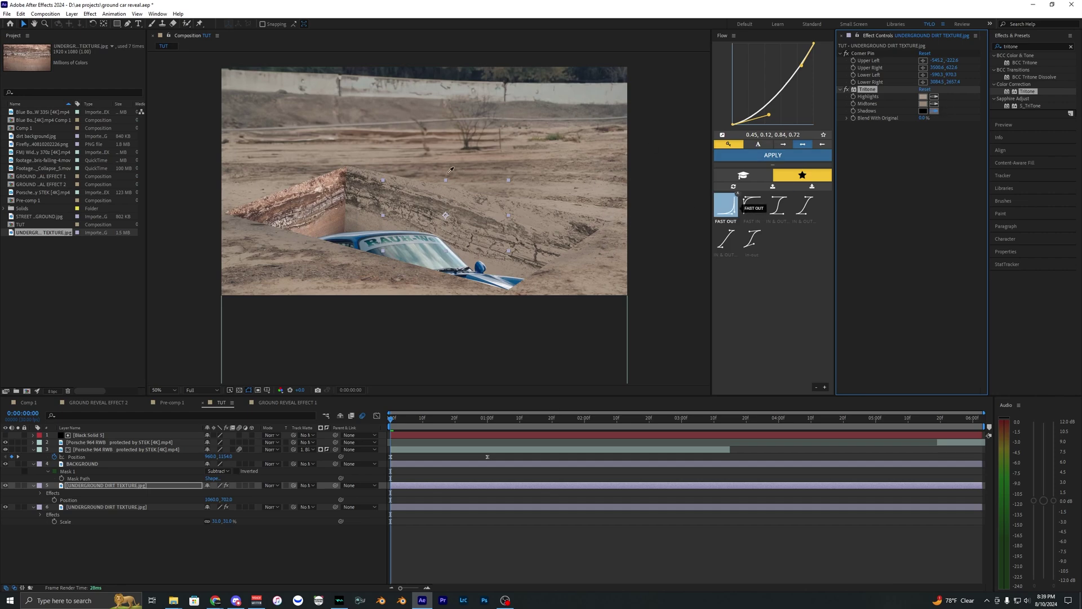
{"action": "left_click", "coordinate": [409, 174]}
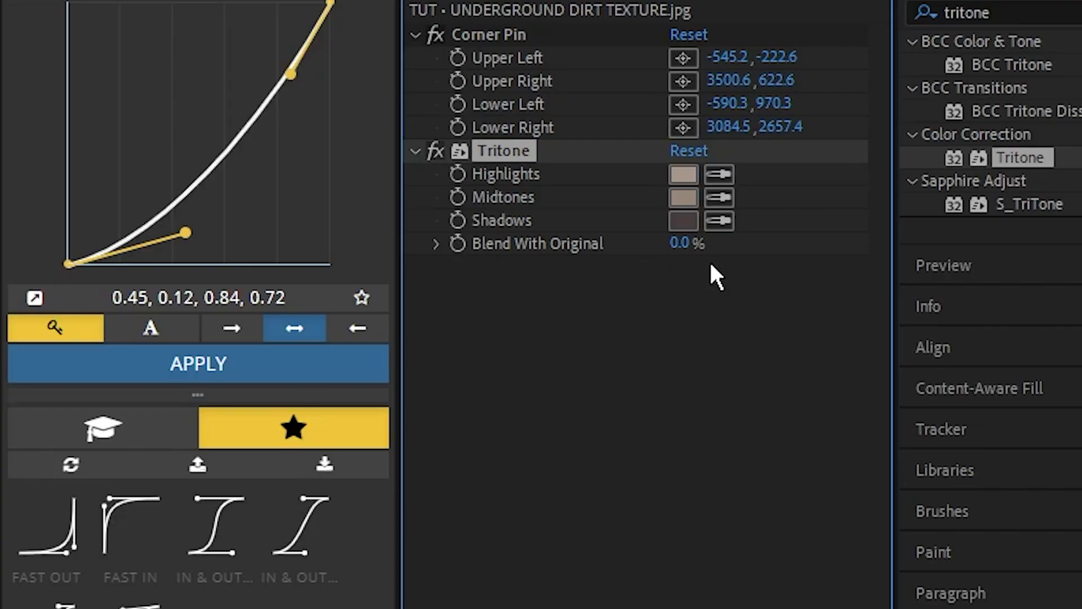
Step: Set the Tritone effect's Blend With Original to 20% on the right wall texture
{"action": "left_click", "coordinate": [685, 248]}
{"action": "type", "text": "20"}
{"action": "key", "text": "Return"}
{"action": "left_click", "coordinate": [662, 334]}
{"action": "left_click", "coordinate": [522, 149]}
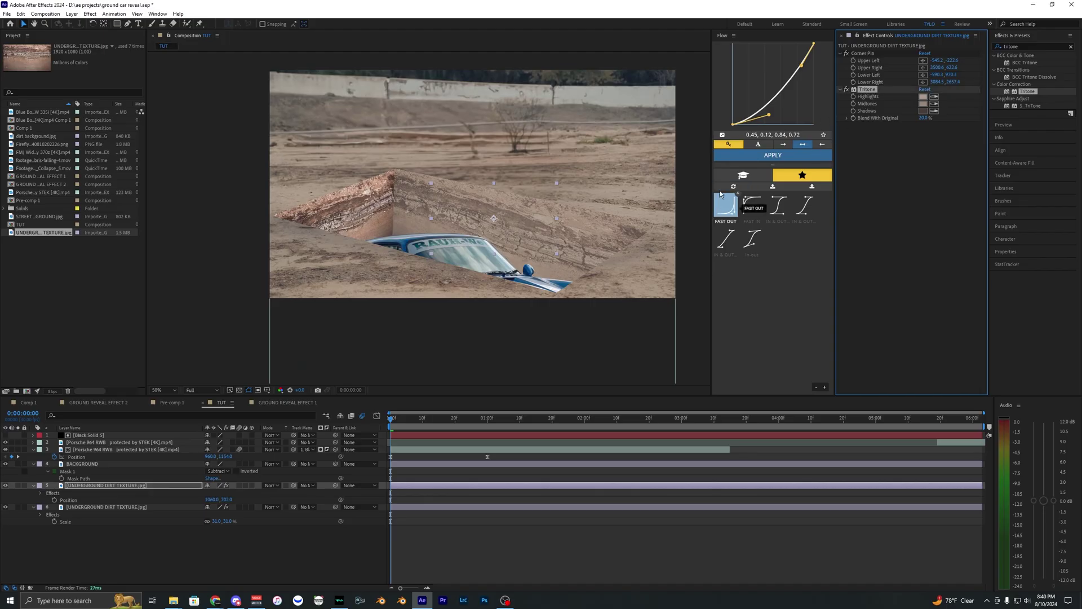
Step: Adjust the right wall's Tritone midtones color to a muted ground brown
{"action": "left_click", "coordinate": [923, 104]}
{"action": "left_click_drag", "start_coordinate": [592, 272], "coordinate": [629, 240]}
{"action": "left_click_drag", "start_coordinate": [623, 299], "coordinate": [625, 305]}
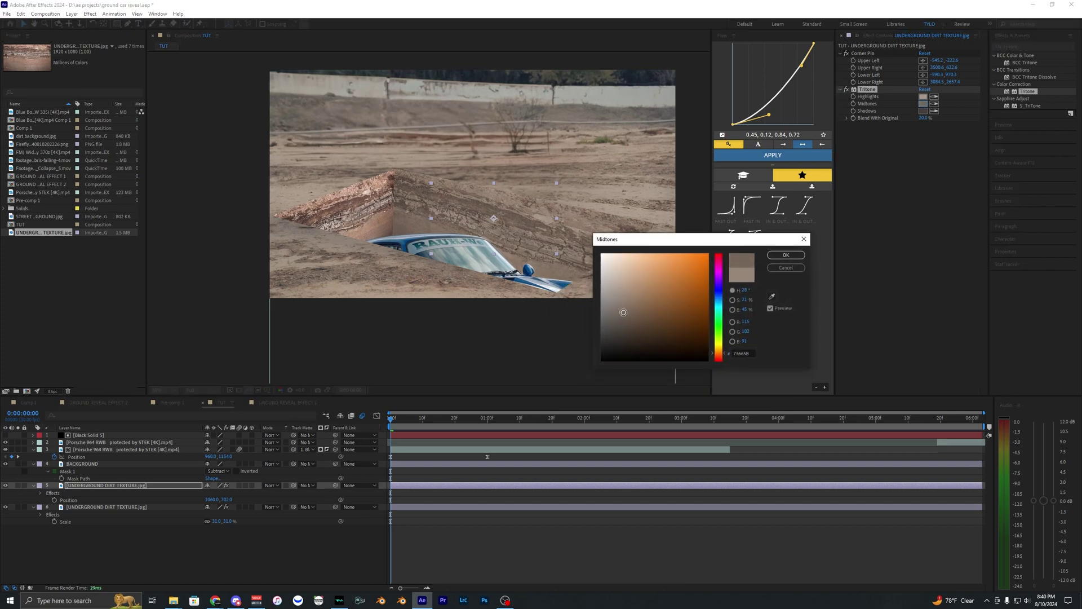
{"action": "key", "text": "Return"}
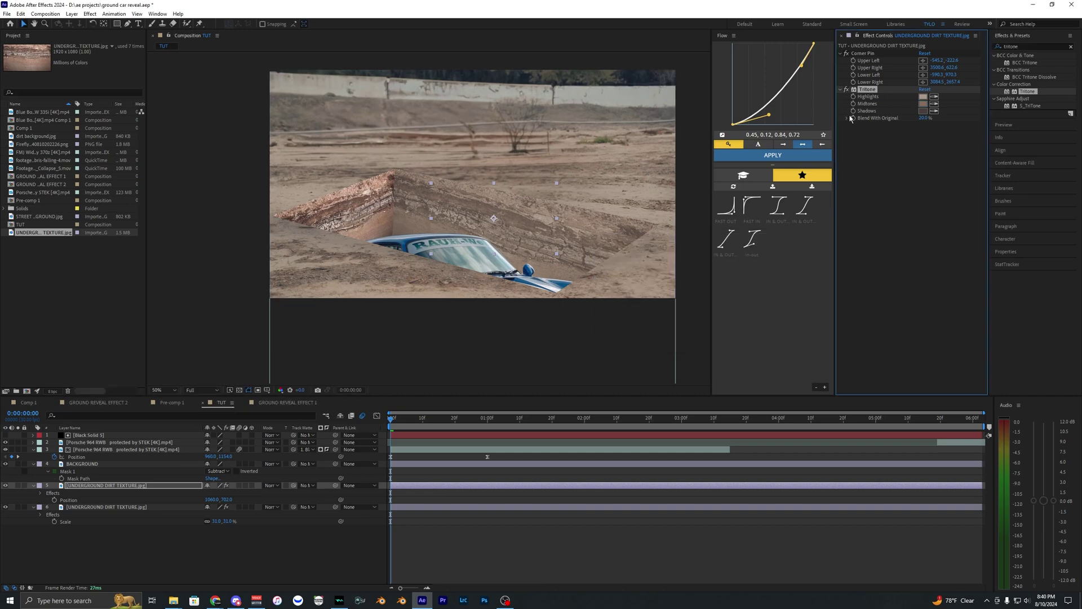
Step: Paste the color-matched Tritone effect onto the left wall's dirt texture layer and preview the composition
{"action": "left_click", "coordinate": [430, 506]}
{"action": "key", "text": "ctrl+v"}
{"action": "left_click", "coordinate": [433, 516]}
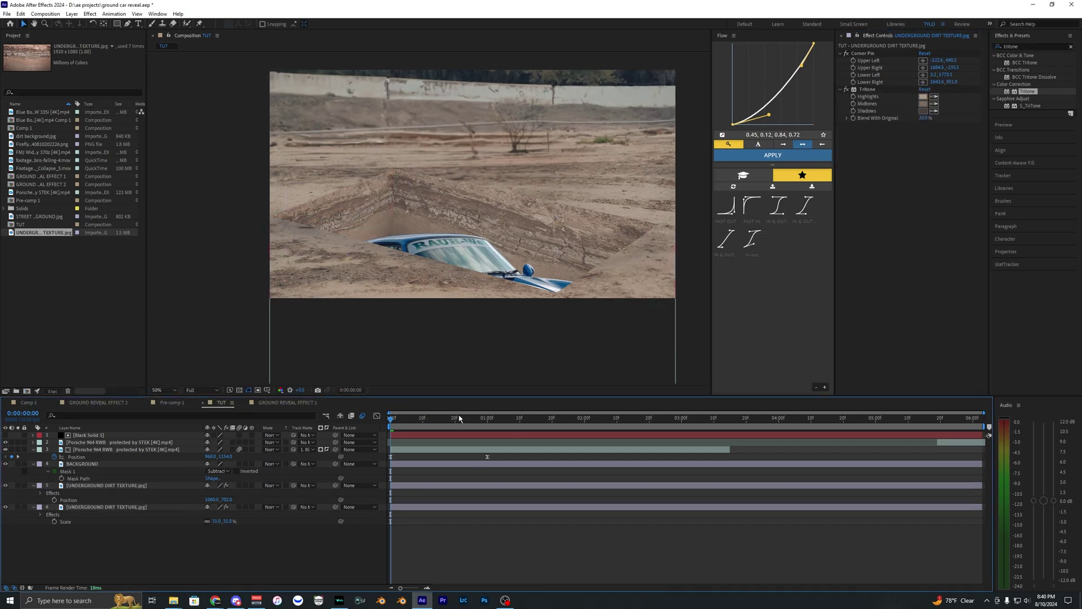
{"action": "key", "text": "ctrl+y"}
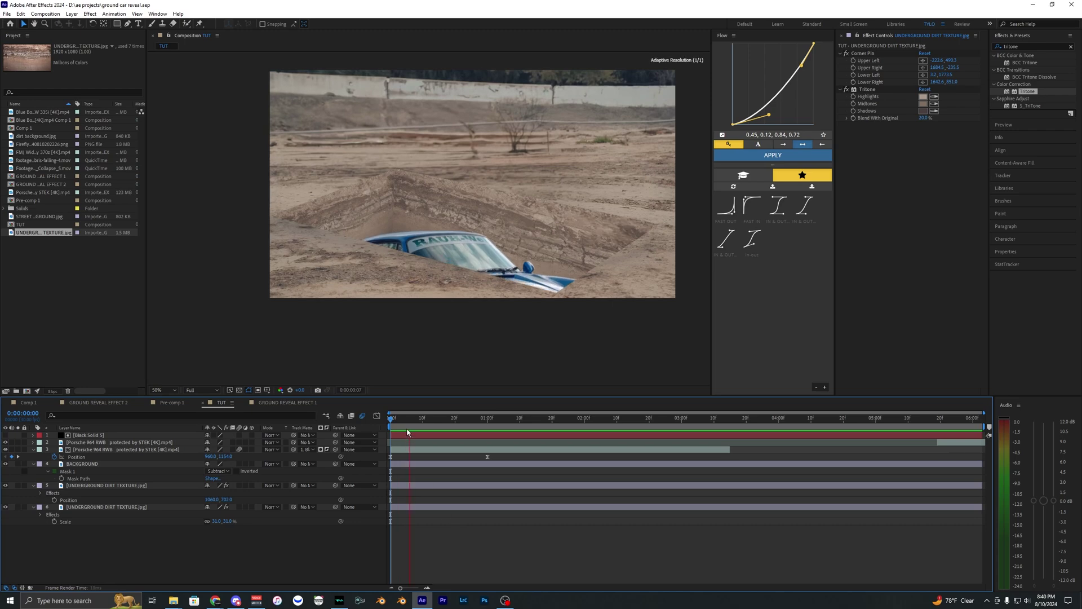
{"action": "key", "text": "u"}
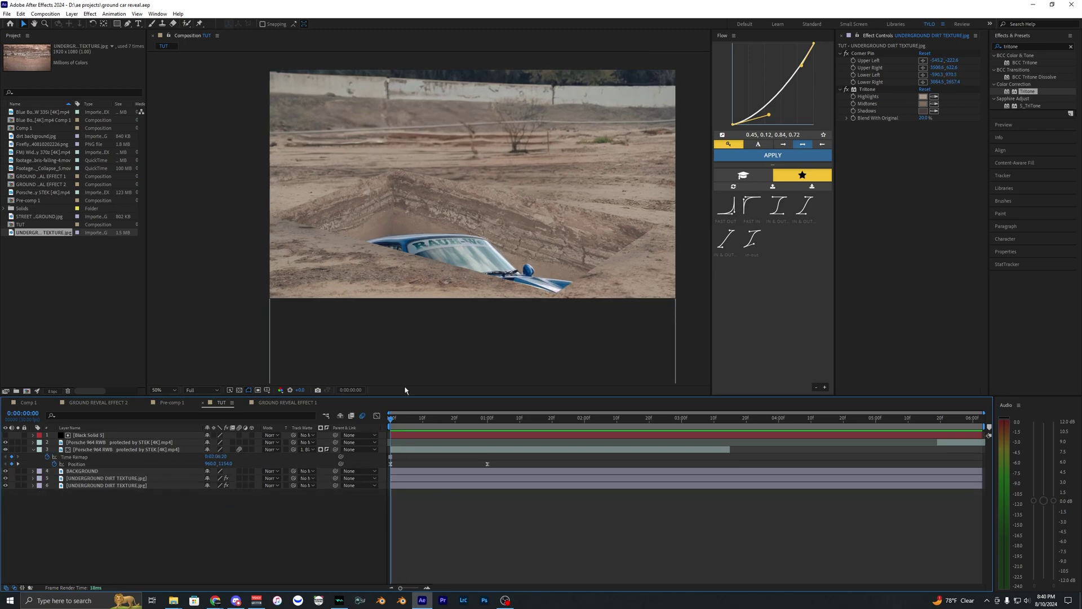
Step: Create a black 1920 x 1080 solid named SHADOW and place it between the BACKGROUND and dirt texture layers
{"action": "left_click", "coordinate": [72, 14]}
{"action": "mouse_move", "coordinate": [90, 25]}
{"action": "left_click", "coordinate": [262, 33]}
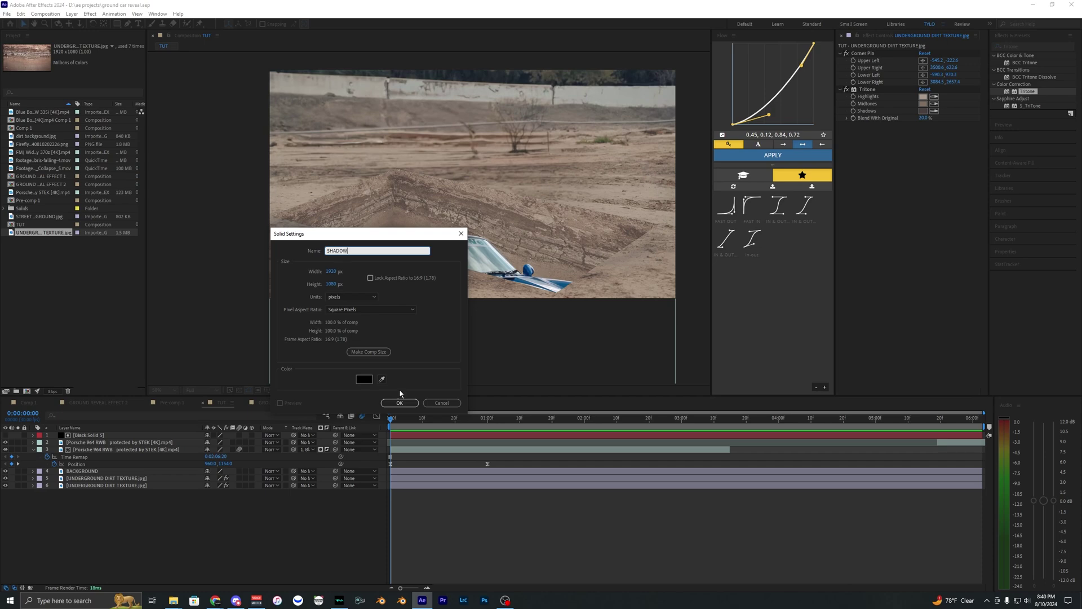
{"action": "left_click", "coordinate": [398, 403]}
{"action": "left_click_drag", "start_coordinate": [91, 439], "coordinate": [83, 479]}
{"action": "left_click", "coordinate": [83, 472]}
{"action": "left_click", "coordinate": [83, 479]}
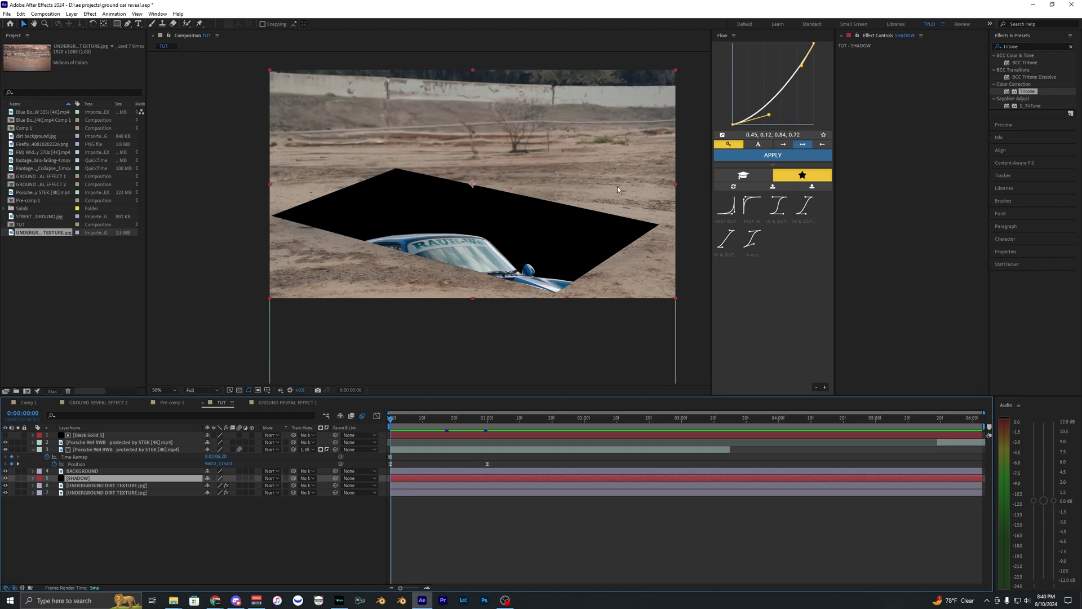
Step: Apply the Generate Gradient Ramp effect to the SHADOW solid
{"action": "left_click", "coordinate": [1017, 46]}
{"action": "type", "text": "gradient"}
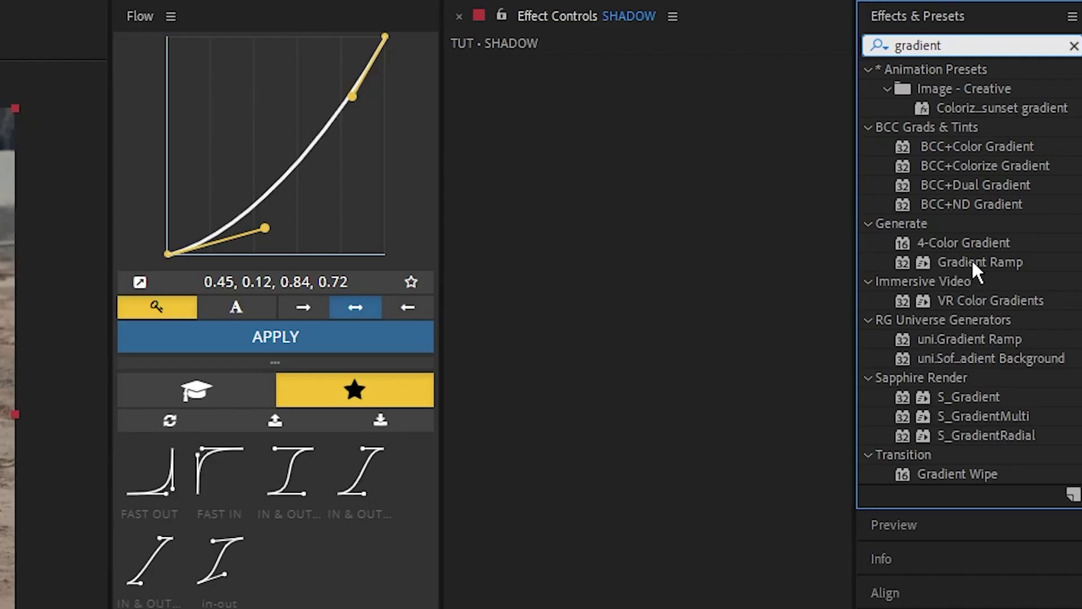
{"action": "left_click_drag", "start_coordinate": [1035, 128], "coordinate": [857, 124]}
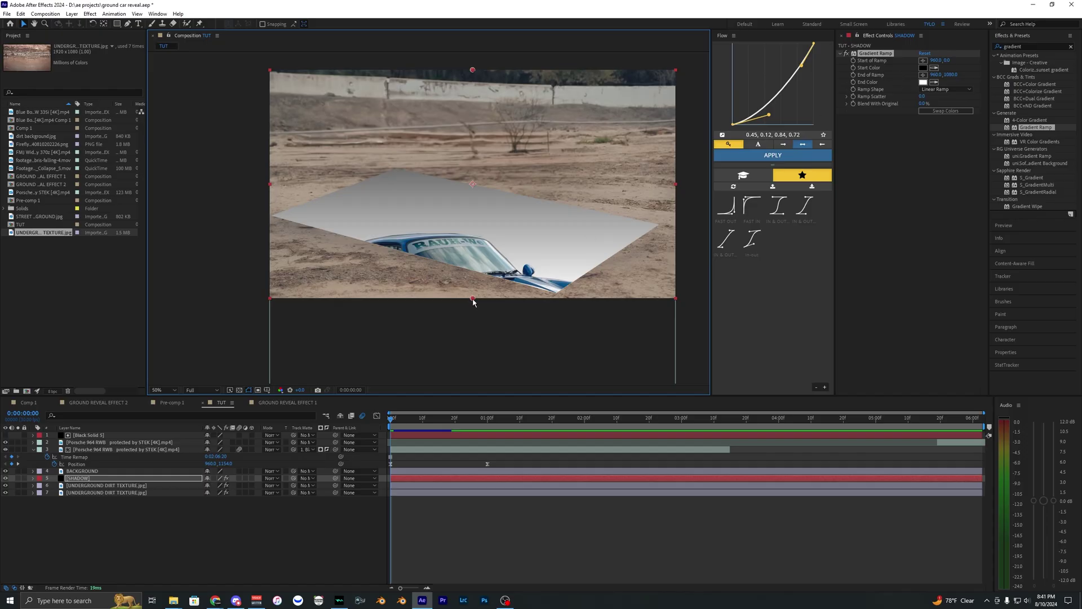
Step: Reposition the ramp's start and end points so the gradient runs from white at the hole's upper rim to black below
{"action": "left_click_drag", "start_coordinate": [473, 299], "coordinate": [507, 191]}
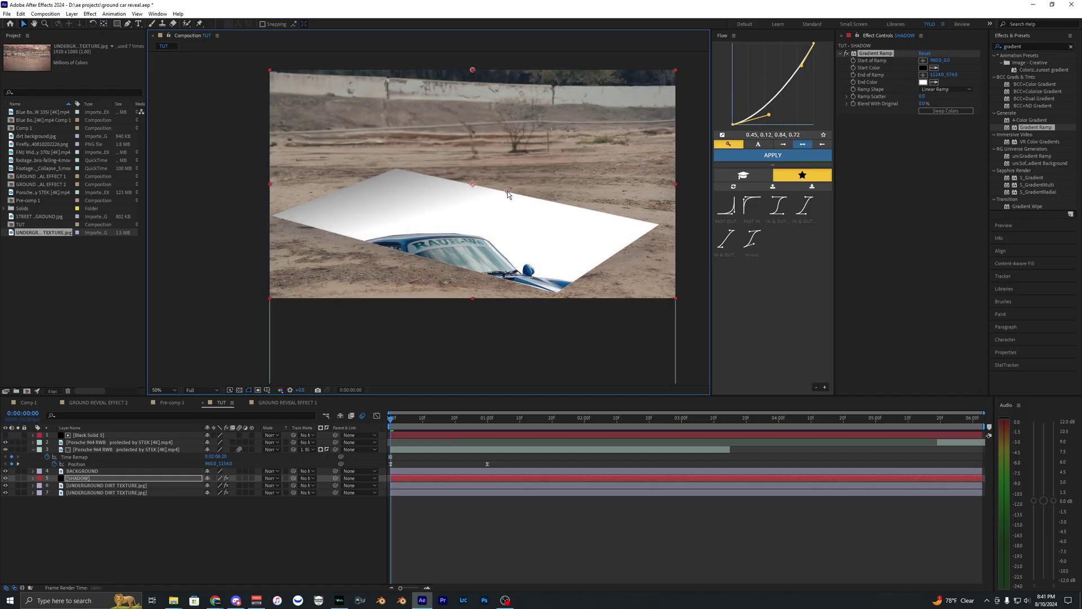
{"action": "left_click", "coordinate": [473, 67]}
{"action": "left_click", "coordinate": [875, 53]}
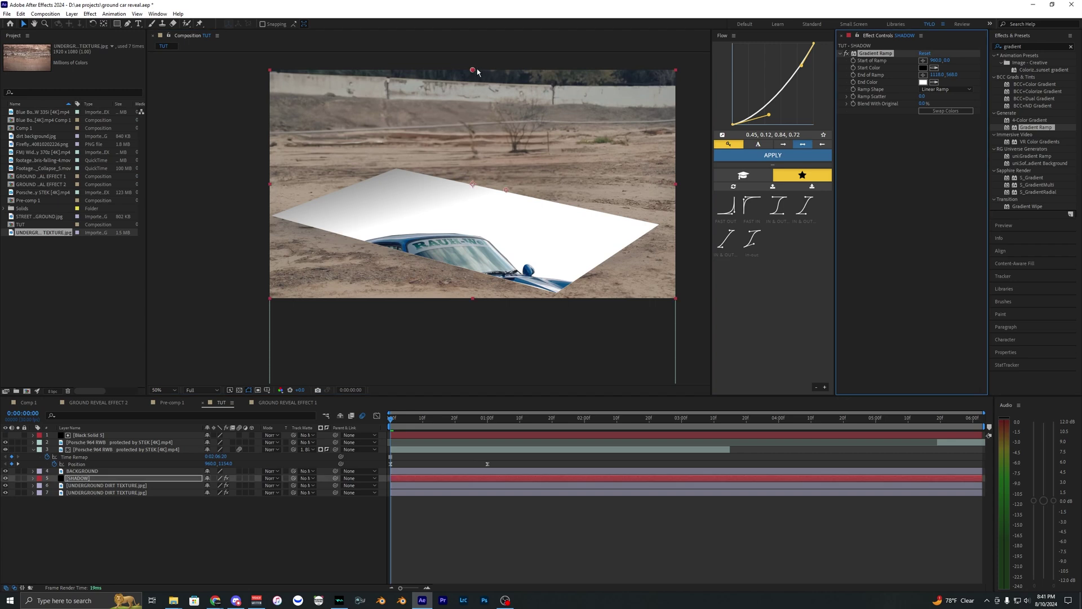
{"action": "left_click_drag", "start_coordinate": [472, 70], "coordinate": [493, 332]}
{"action": "left_click_drag", "start_coordinate": [506, 190], "coordinate": [469, 183]}
{"action": "left_click_drag", "start_coordinate": [494, 325], "coordinate": [493, 290]}
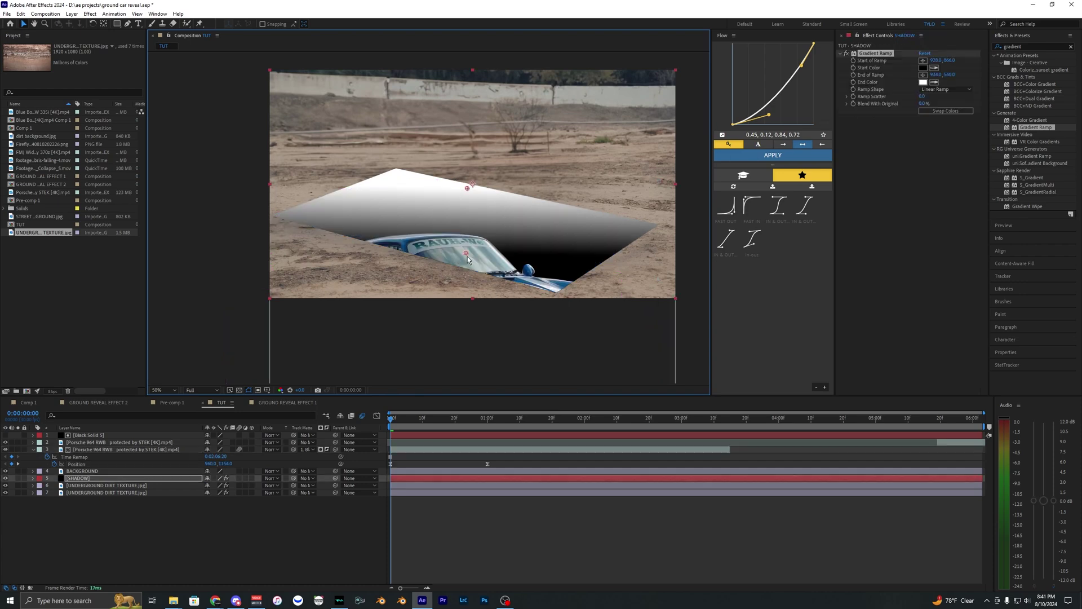
Step: Set the SHADOW layer's blending mode to Stencil Luma, fine-tune both ramp points inside the hole, and preview the reveal
{"action": "left_click", "coordinate": [271, 478]}
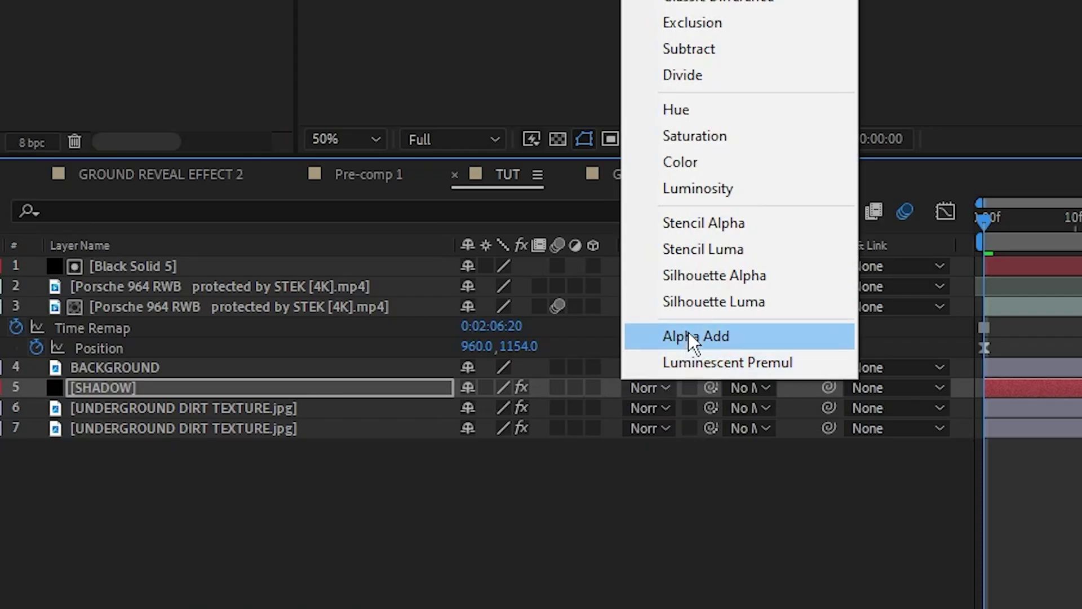
{"action": "left_click", "coordinate": [743, 250]}
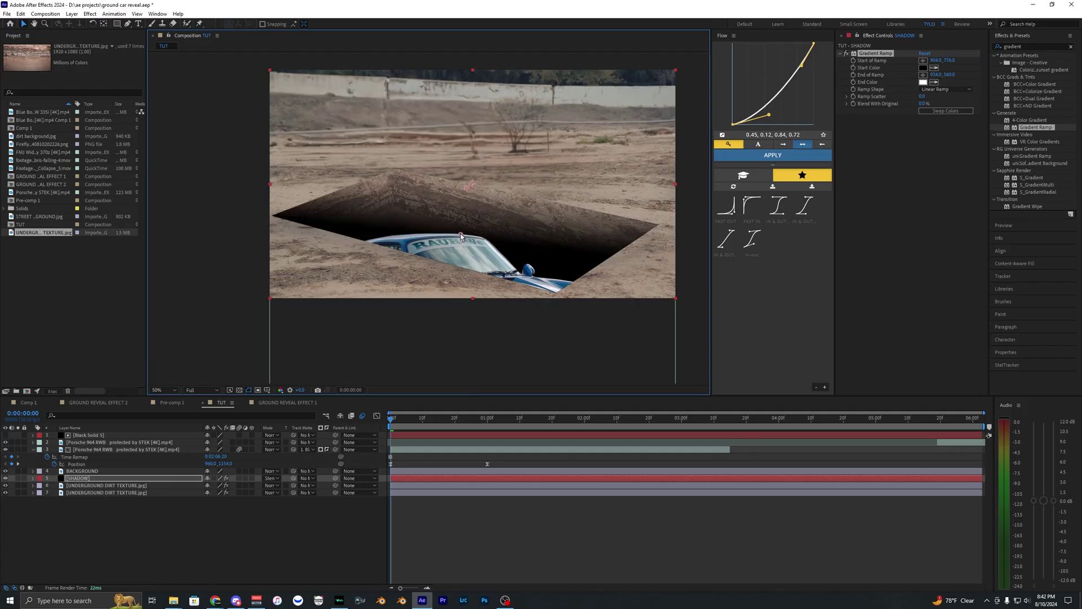
{"action": "mouse_move", "coordinate": [461, 235]}
{"action": "left_mouse_down"}
{"action": "mouse_move", "coordinate": [459, 225]}
{"action": "mouse_move", "coordinate": [462, 302]}
{"action": "mouse_move", "coordinate": [461, 264]}
{"action": "mouse_move", "coordinate": [458, 290]}
{"action": "mouse_move", "coordinate": [478, 236]}
{"action": "mouse_move", "coordinate": [451, 256]}
{"action": "mouse_move", "coordinate": [463, 247]}
{"action": "left_mouse_up"}
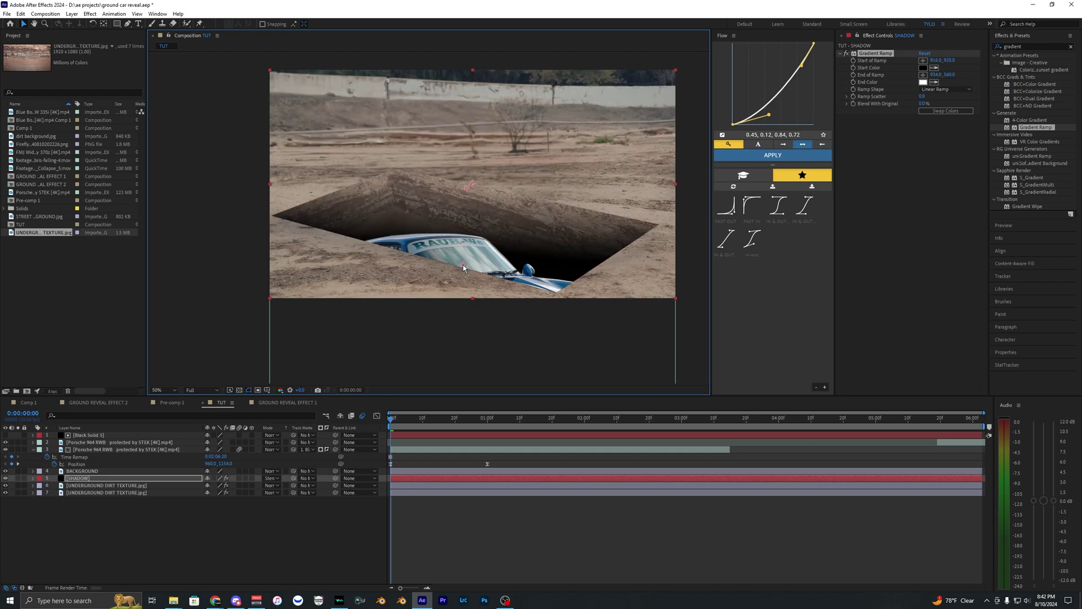
{"action": "left_click_drag", "start_coordinate": [470, 188], "coordinate": [463, 199]}
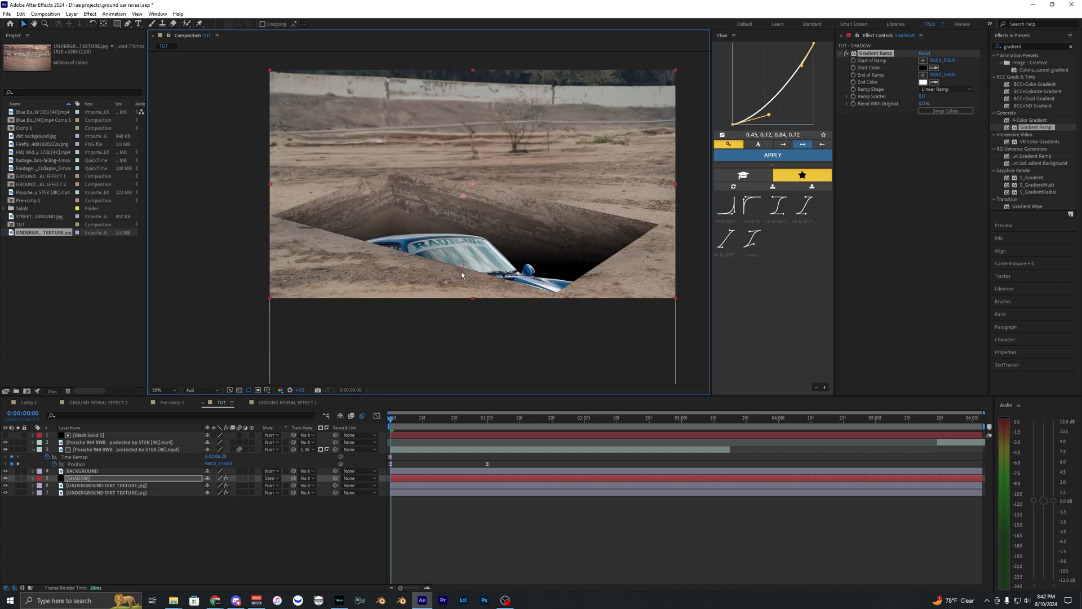
{"action": "key", "text": "space"}
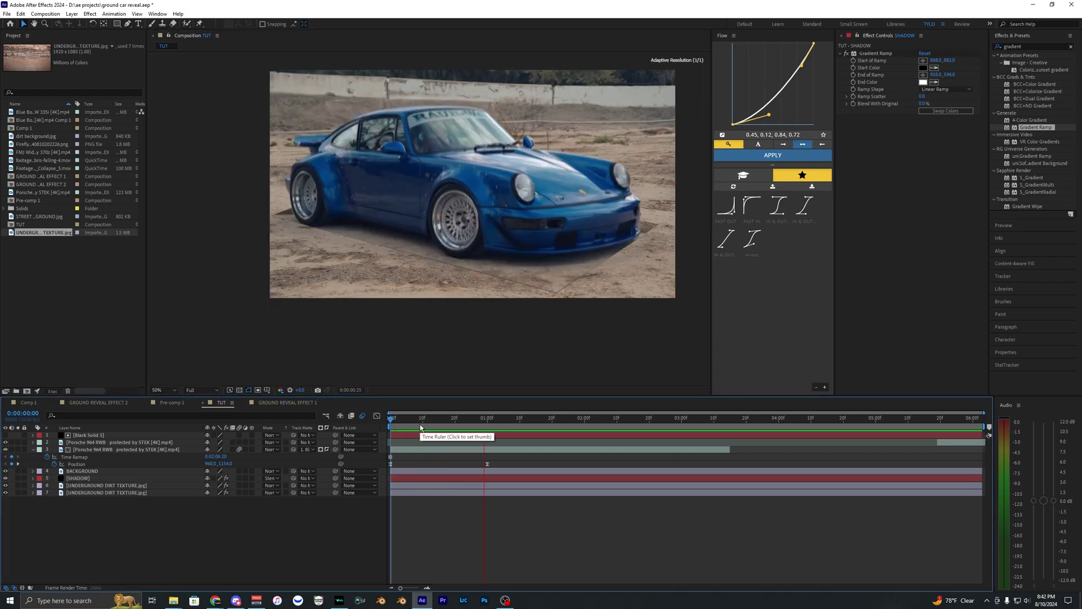
{"action": "key", "text": "space"}
Step: Move the upper Porsche clip so it starts at 0:00:01:00, where the rise ends, and play back the transition
{"action": "left_click", "coordinate": [914, 443]}
{"action": "left_click", "coordinate": [803, 456]}
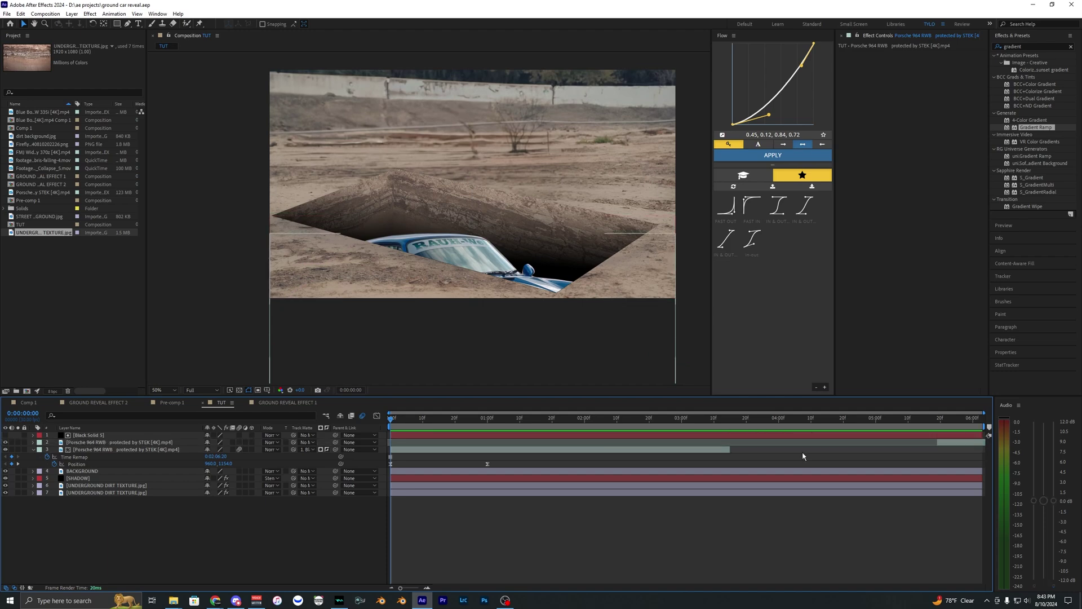
{"action": "left_click_drag", "start_coordinate": [963, 444], "coordinate": [421, 425]}
{"action": "scroll", "coordinate": [491, 440], "scroll_direction": "up", "scroll_amount": 6}
{"action": "left_click", "coordinate": [461, 425]}
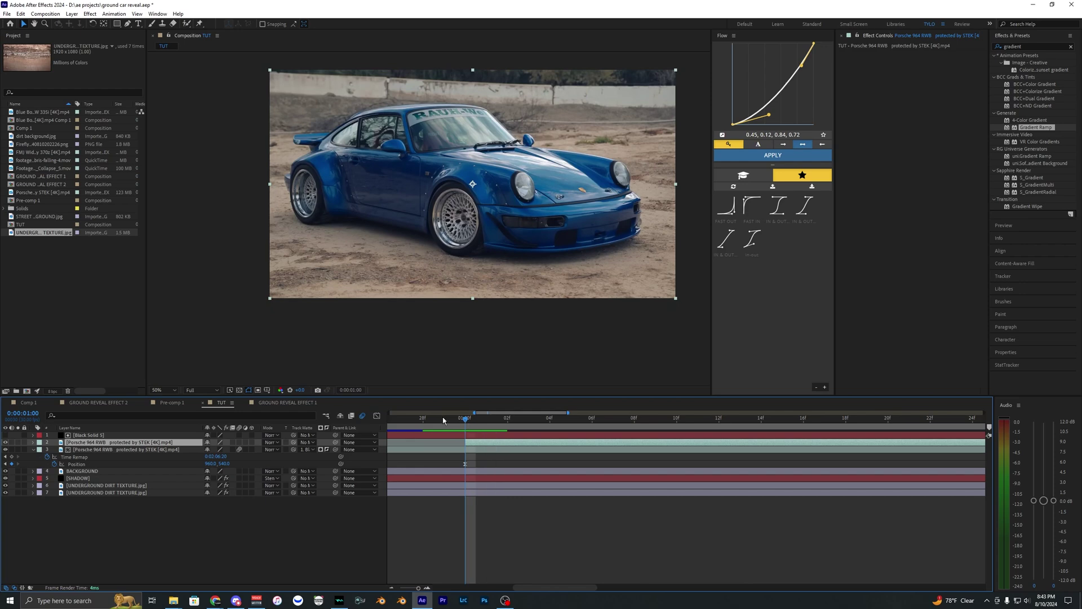
{"action": "mouse_move", "coordinate": [466, 424]}
{"action": "left_mouse_down"}
{"action": "mouse_move", "coordinate": [432, 420]}
{"action": "mouse_move", "coordinate": [466, 423]}
{"action": "left_mouse_up"}
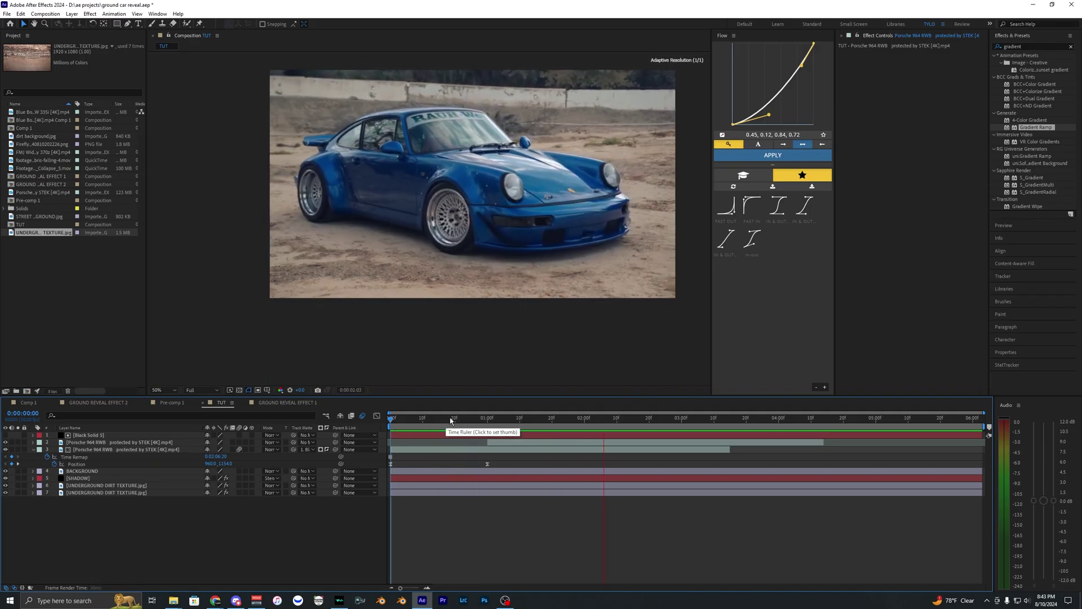
{"action": "key", "text": "space"}
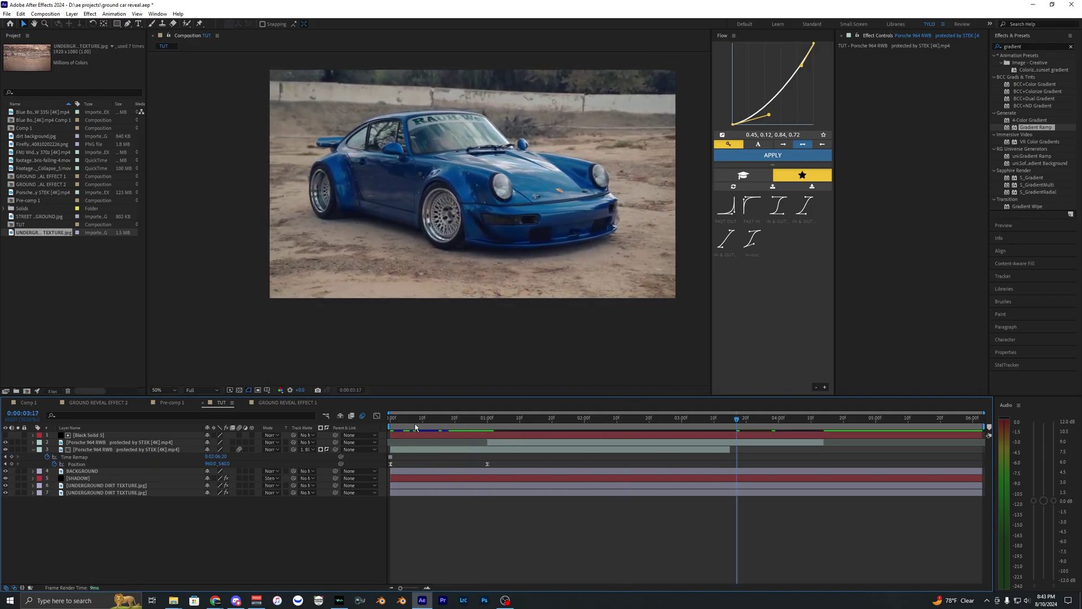
Step: Pre-compose all layers of the TUT composition into a single composition
{"action": "key", "text": "u"}
{"action": "left_click_drag", "start_coordinate": [412, 426], "coordinate": [487, 424]}
{"action": "key", "text": "ctrl+a"}
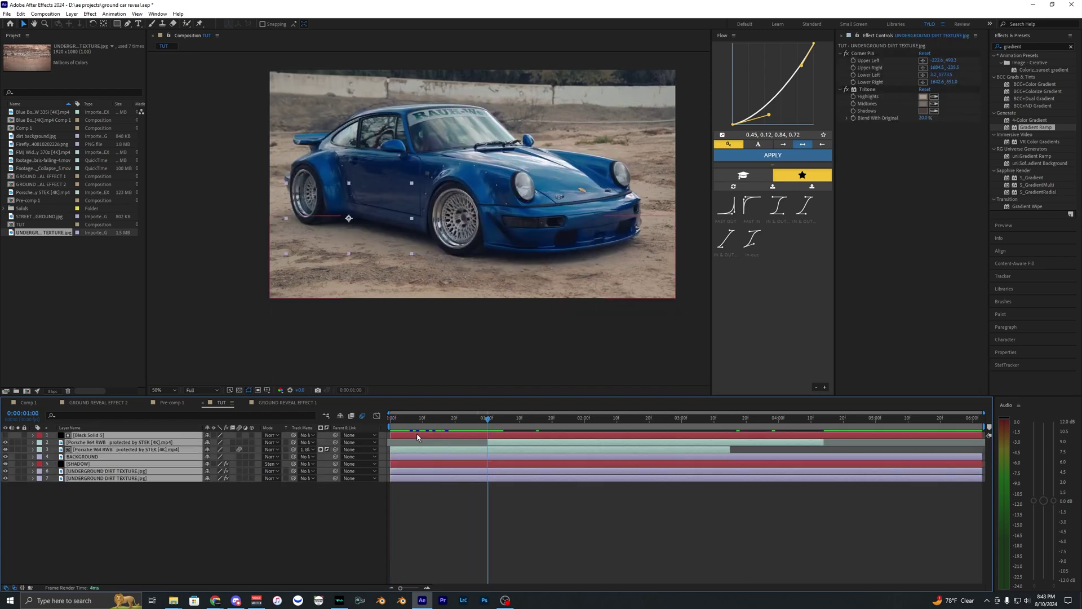
{"action": "right_click", "coordinate": [418, 179]}
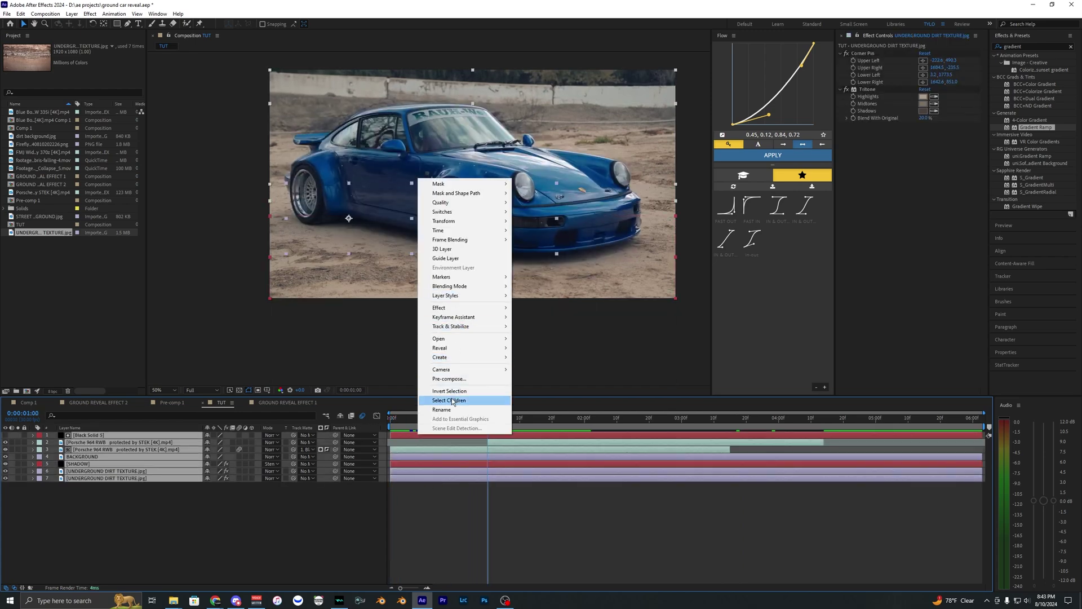
{"action": "left_click", "coordinate": [468, 379]}
{"action": "left_click", "coordinate": [565, 355]}
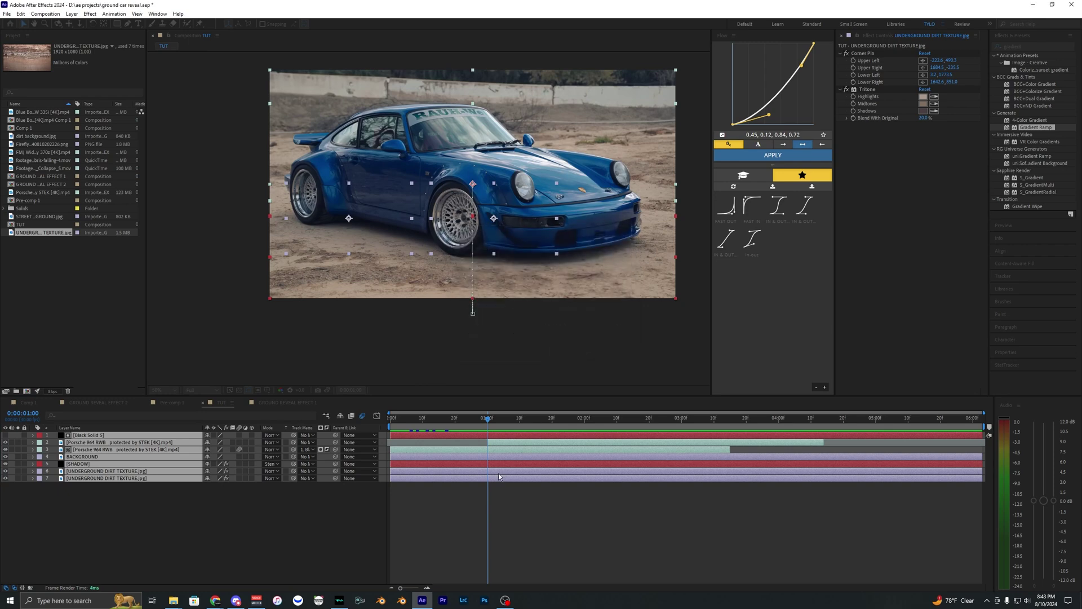
{"action": "left_click", "coordinate": [490, 436]}
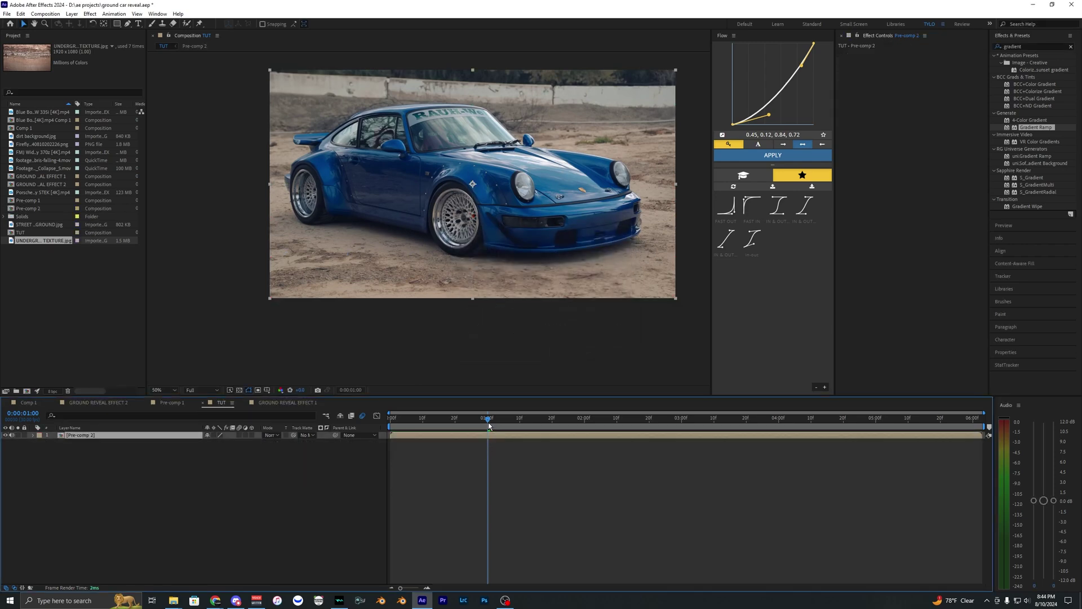
Step: Add an adjustment layer above the pre-composition and make it start at 0:00:01:00
{"action": "left_click", "coordinate": [489, 496]}
{"action": "left_click", "coordinate": [71, 14]}
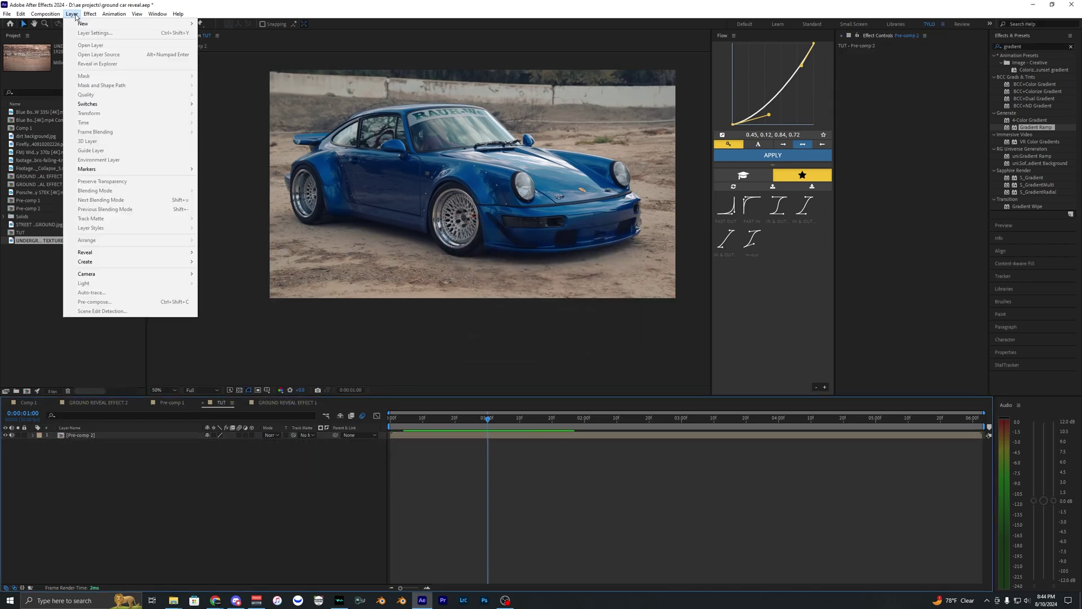
{"action": "mouse_move", "coordinate": [83, 23]}
{"action": "left_click", "coordinate": [242, 80]}
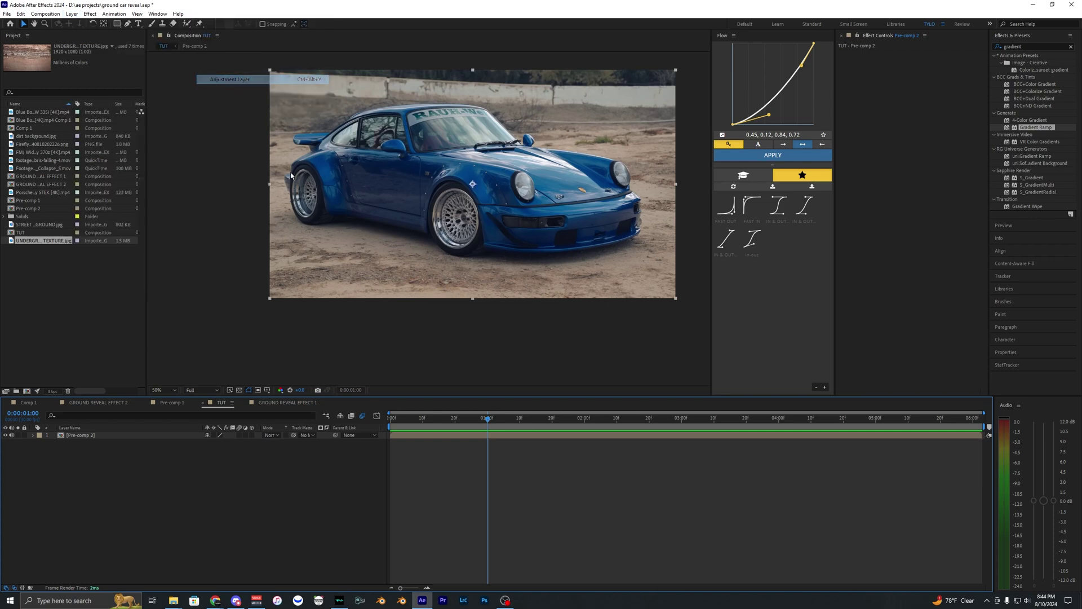
{"action": "key", "text": "space"}
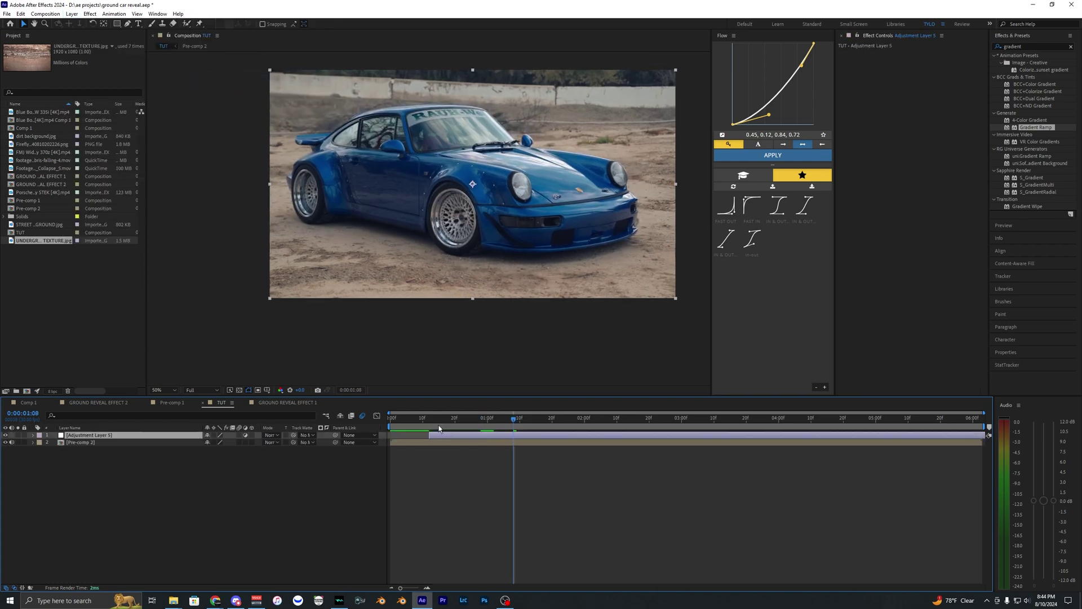
{"action": "left_click", "coordinate": [486, 424]}
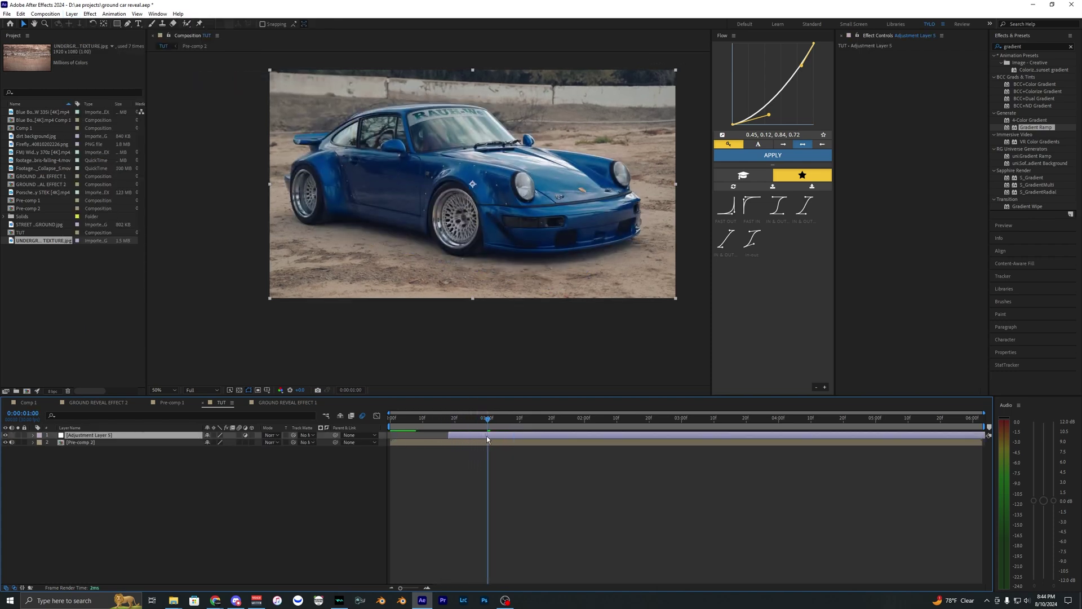
{"action": "scroll", "coordinate": [482, 454], "scroll_direction": "up", "scroll_amount": 2}
Step: Clear the gradient search term from the effects list
{"action": "left_click", "coordinate": [1070, 46]}
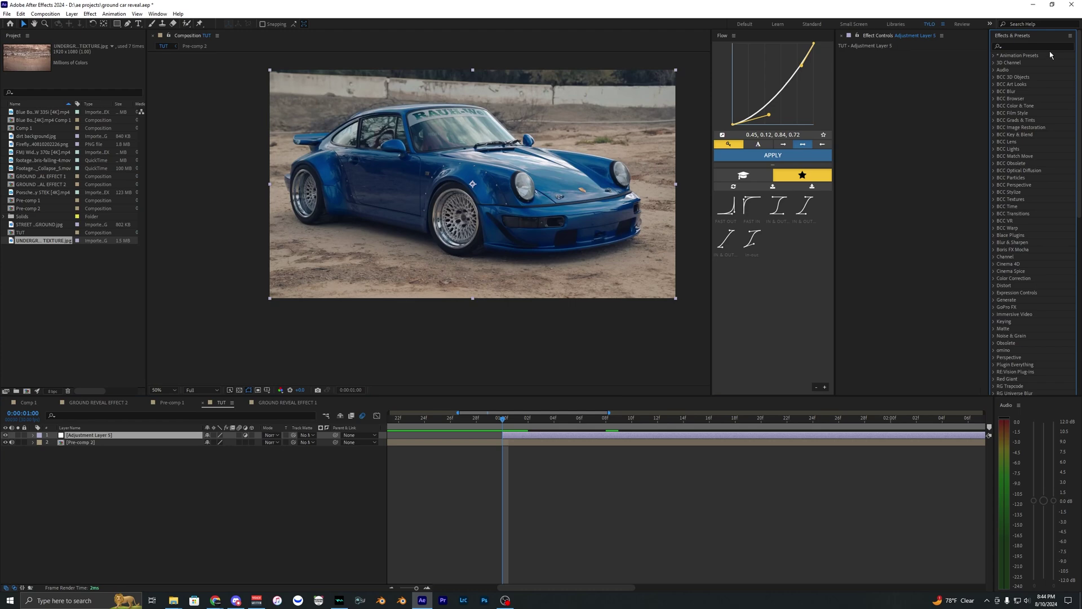
{"action": "left_click", "coordinate": [1026, 46]}
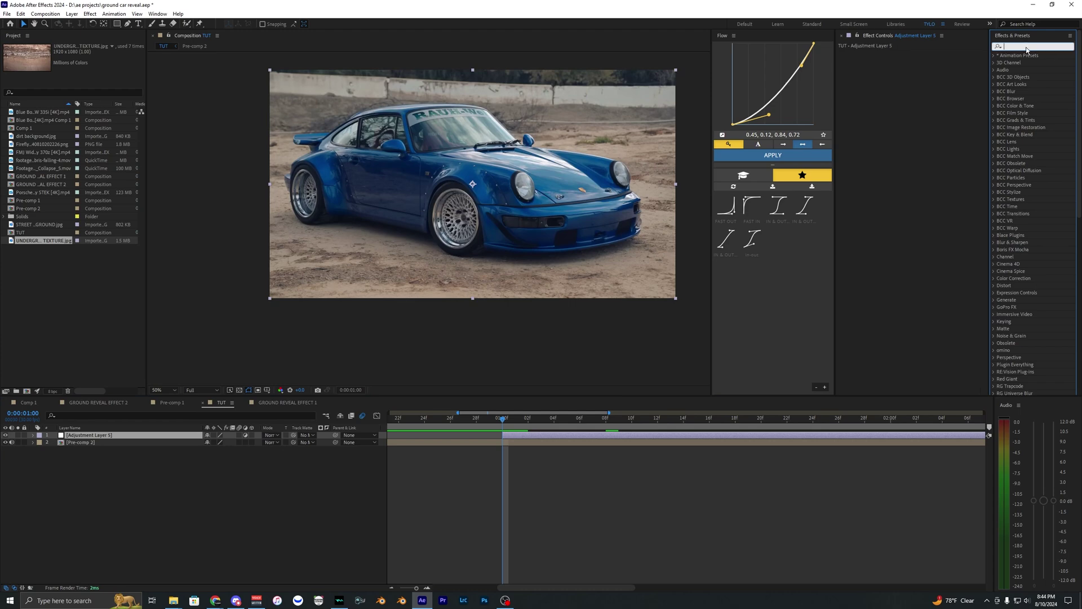
{"action": "type", "text": "sha"}
{"action": "key", "text": "BackSpace"}
{"action": "key", "text": "BackSpace"}
{"action": "key", "text": "BackSpace"}
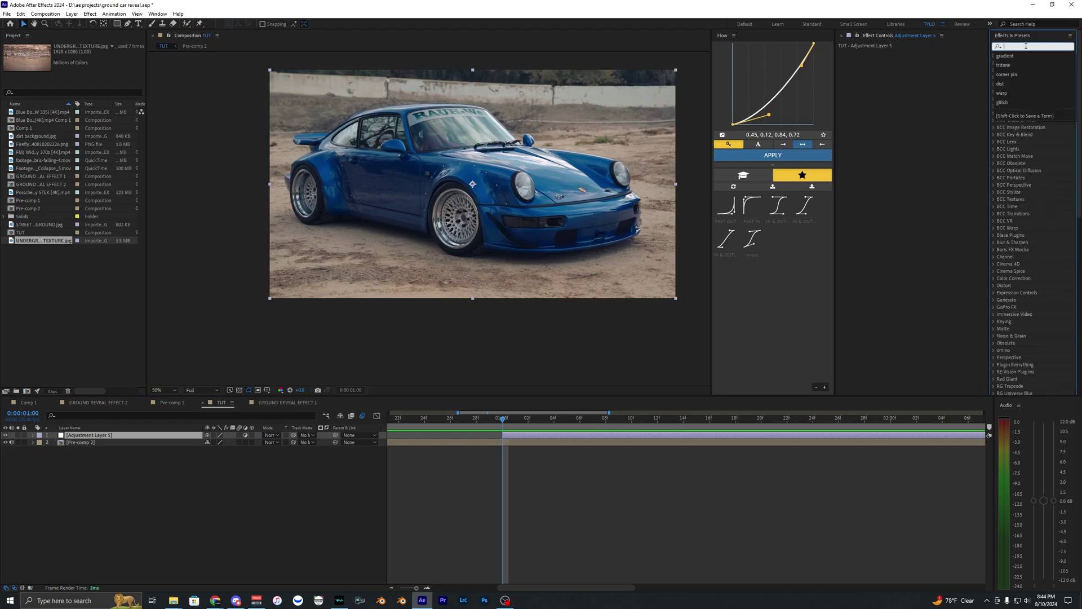
{"action": "left_click", "coordinate": [1022, 128]}
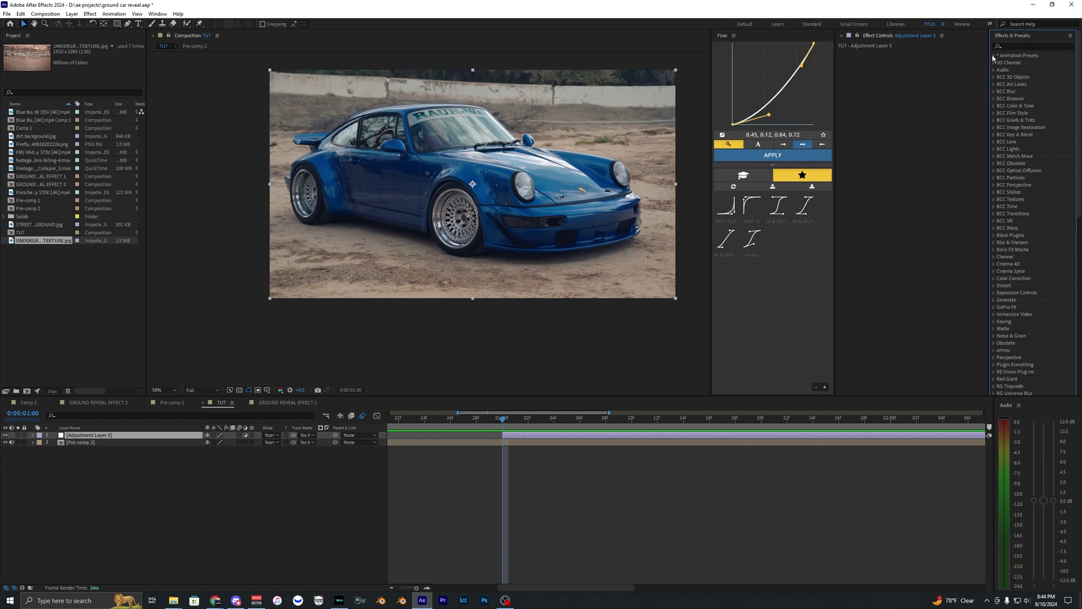
Step: Enable motion blur on the adjustment layer at 0:00:01:00 and apply the Shake Y and Rotate preset from the Shakes in presets
{"action": "left_click", "coordinate": [994, 56]}
{"action": "left_click", "coordinate": [1001, 135]}
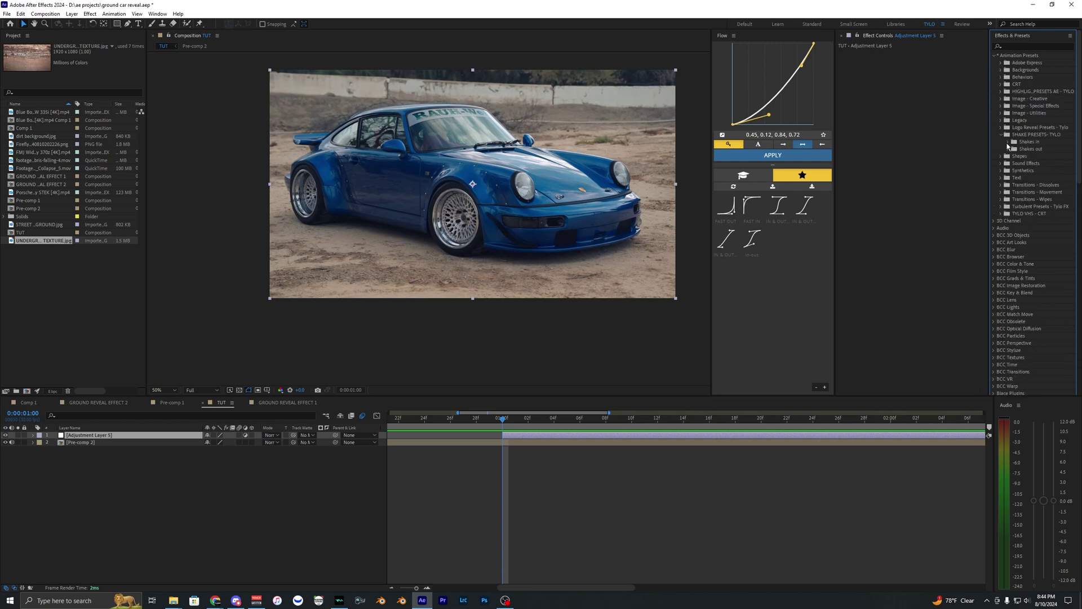
{"action": "left_click", "coordinate": [1009, 141]}
{"action": "left_click_drag", "start_coordinate": [887, 106], "coordinate": [888, 107]}
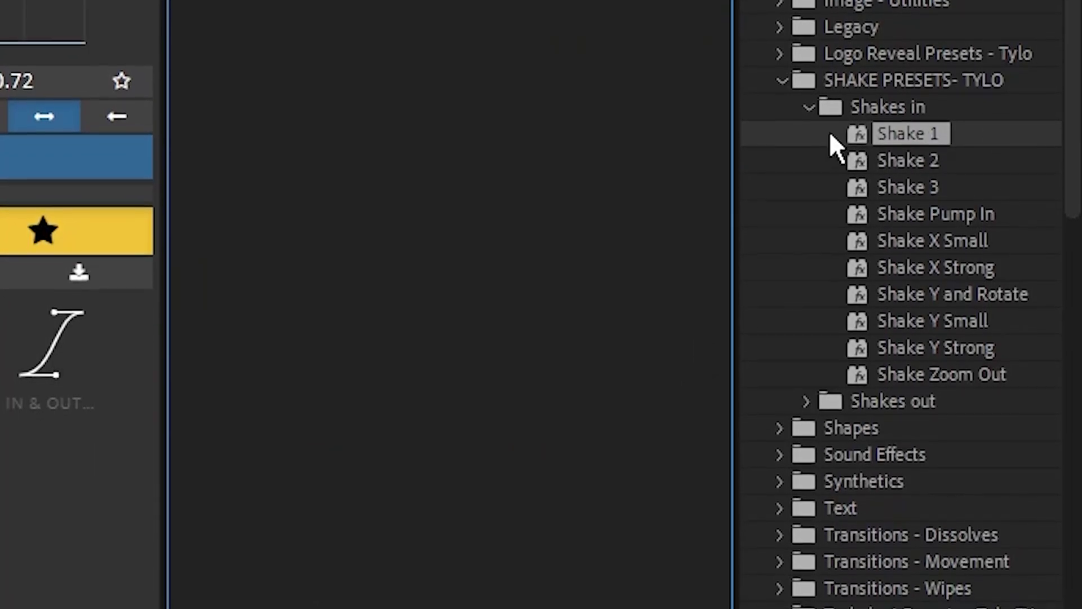
{"action": "left_click", "coordinate": [806, 413]}
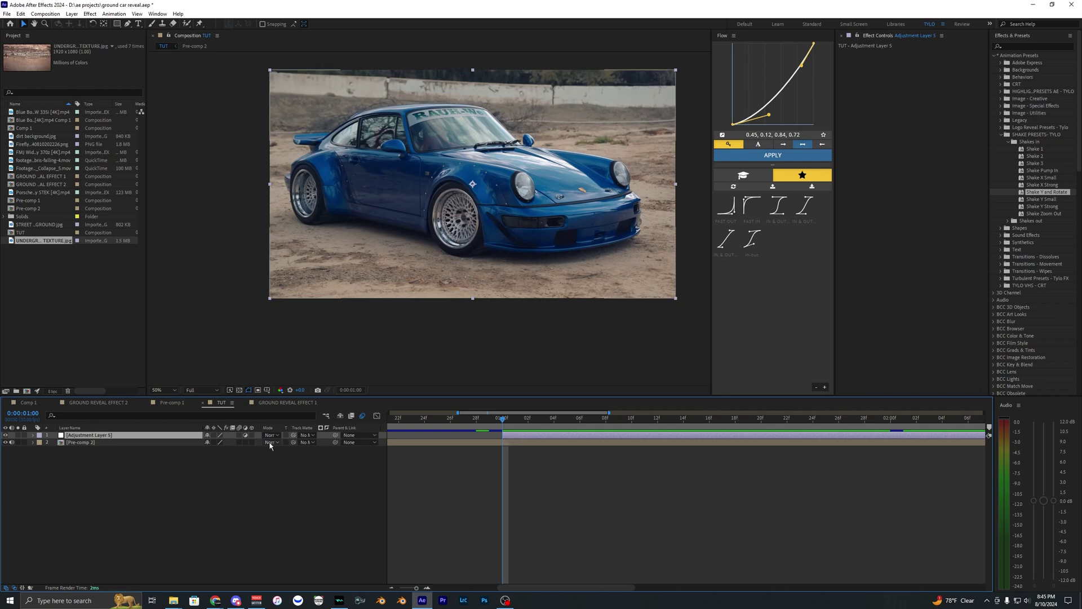
{"action": "left_click", "coordinate": [239, 435]}
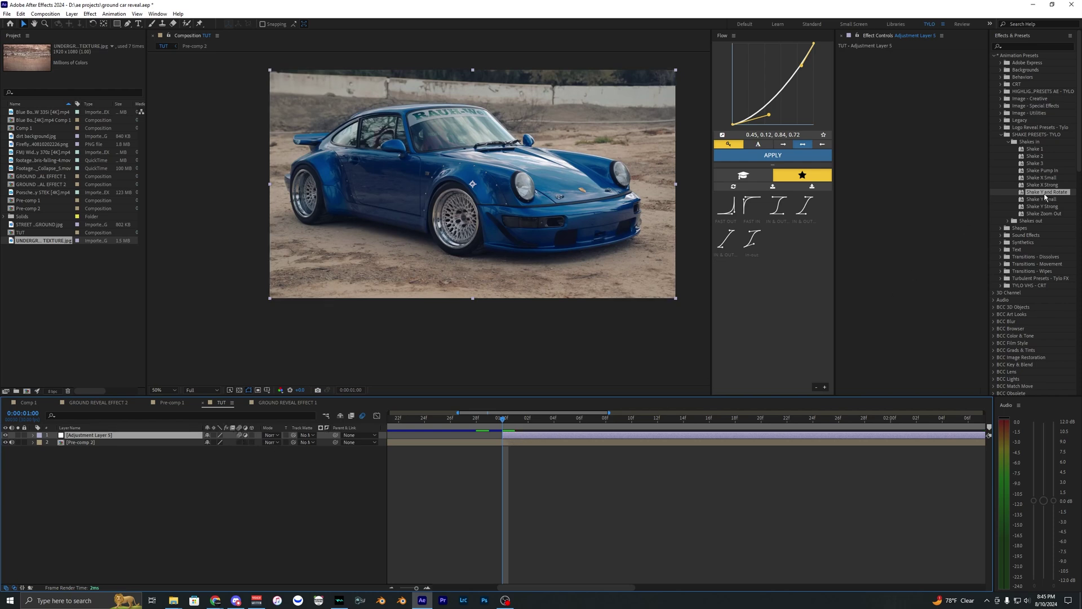
{"action": "left_click_drag", "start_coordinate": [1044, 195], "coordinate": [902, 130]}
Step: Play back the reveal from the start and check the shake where the car lands
{"action": "key", "text": "Home"}
{"action": "key", "text": "space"}
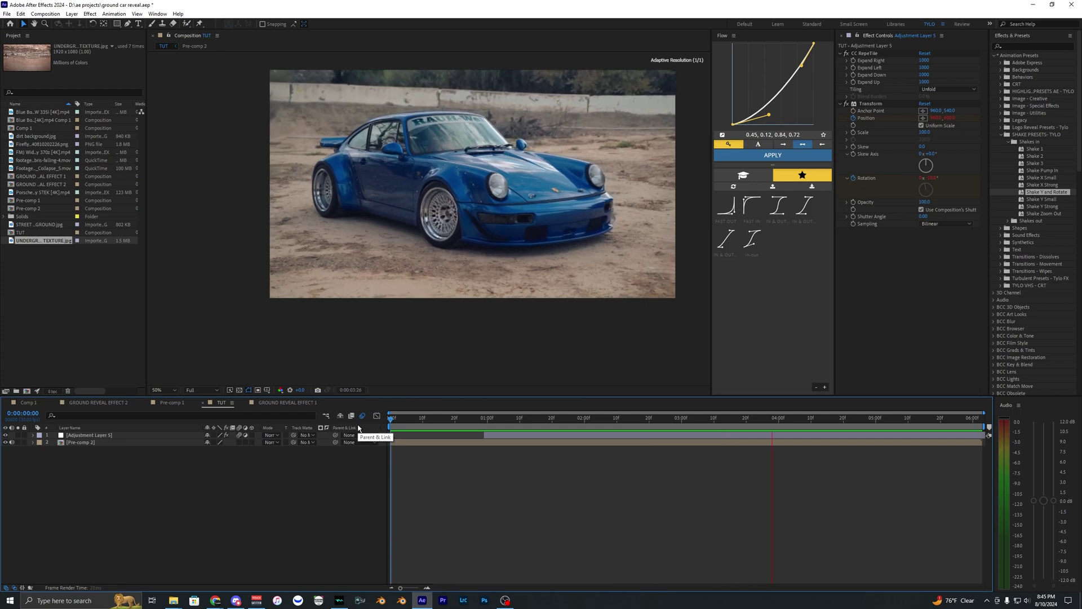
{"action": "left_click", "coordinate": [454, 419]}
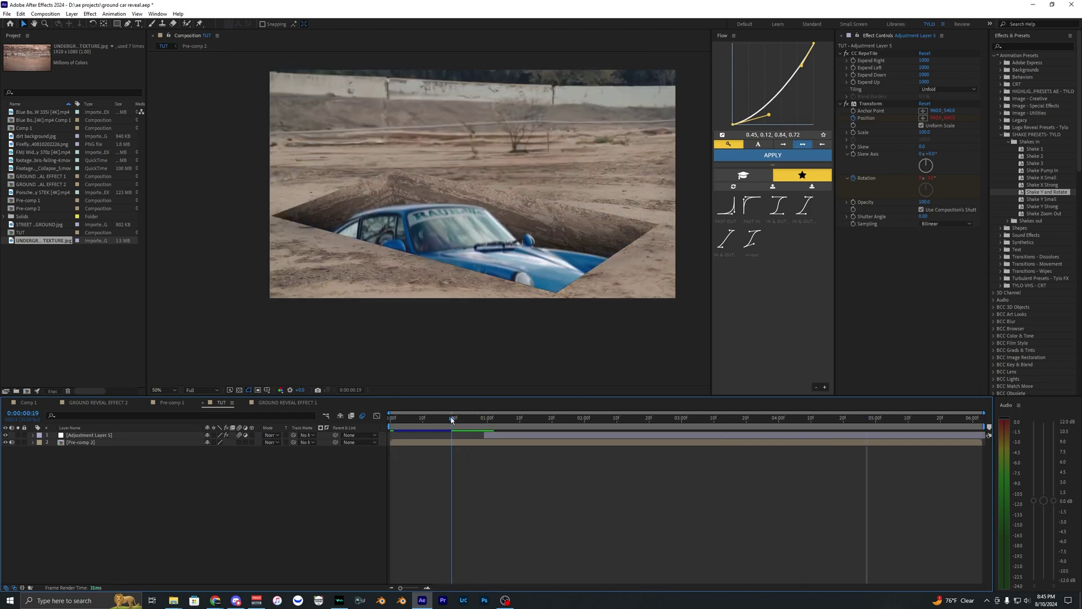
{"action": "key", "text": "space"}
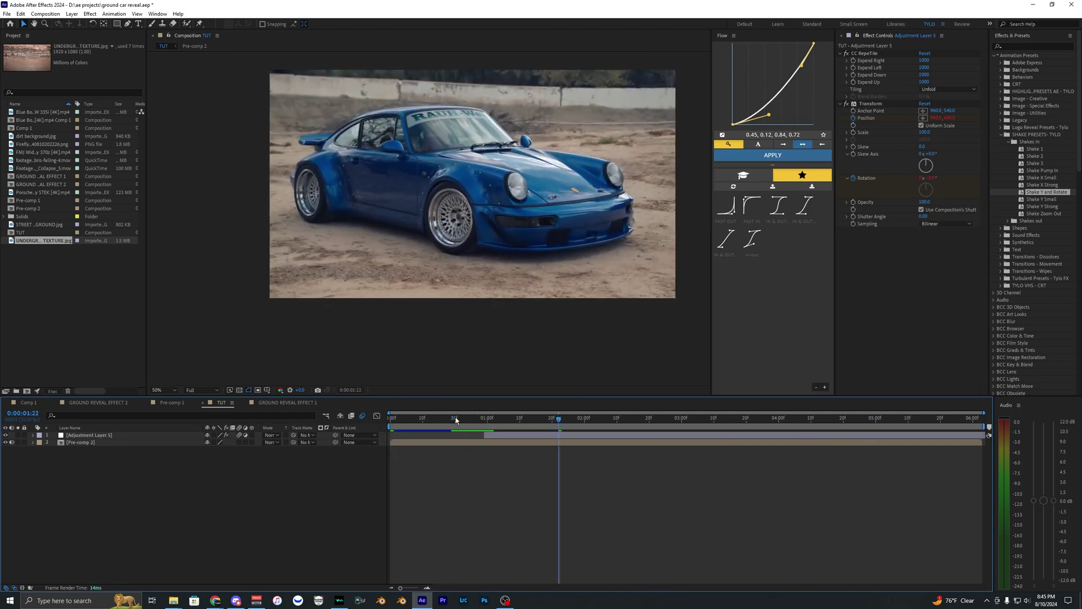
{"action": "left_click", "coordinate": [415, 444]}
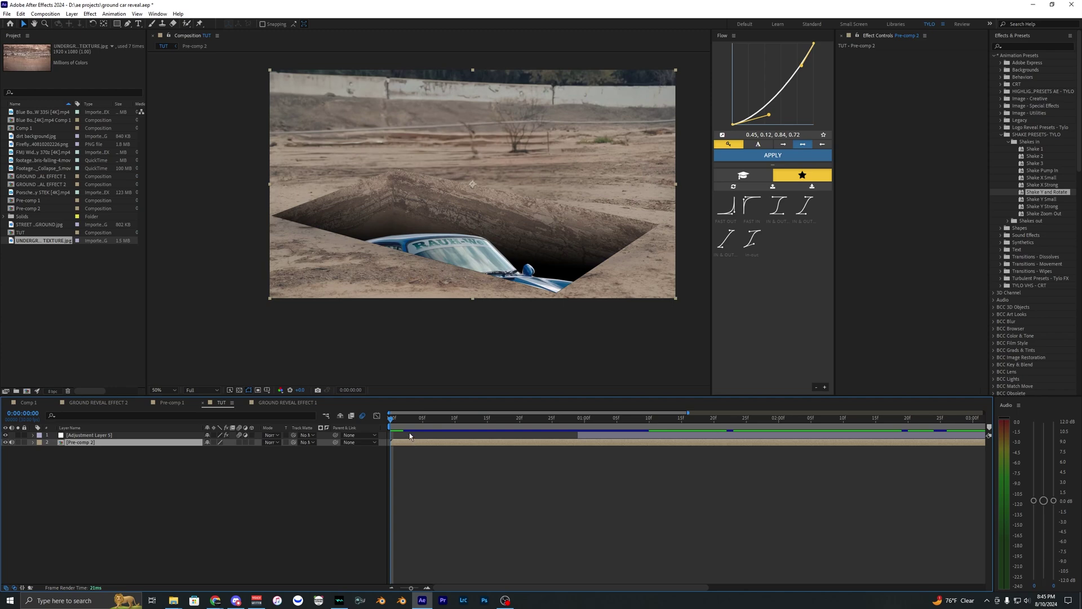
{"action": "key", "text": "space"}
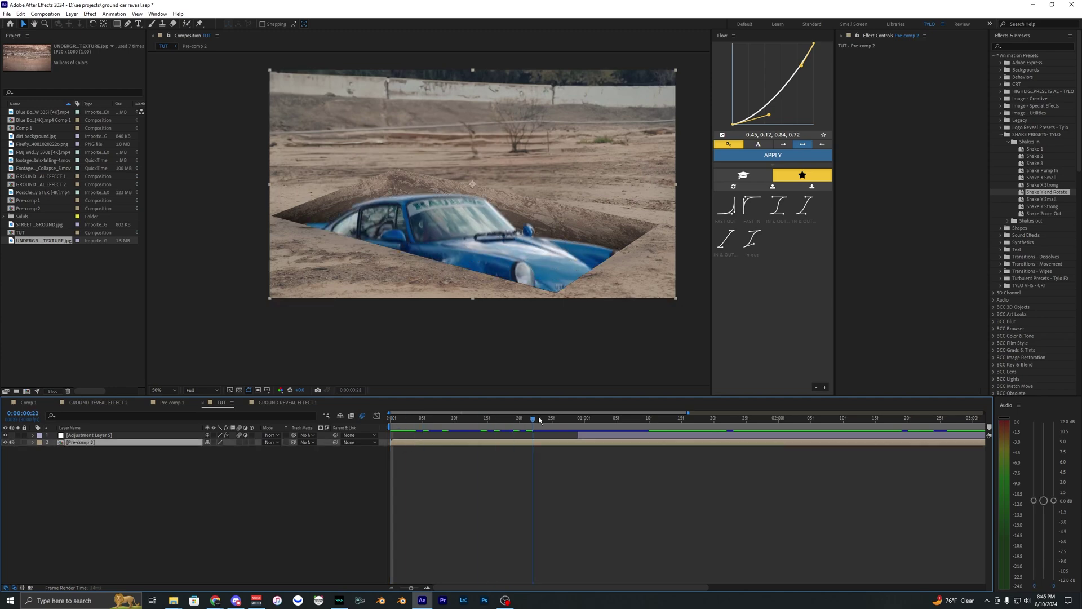
{"action": "key", "text": "space"}
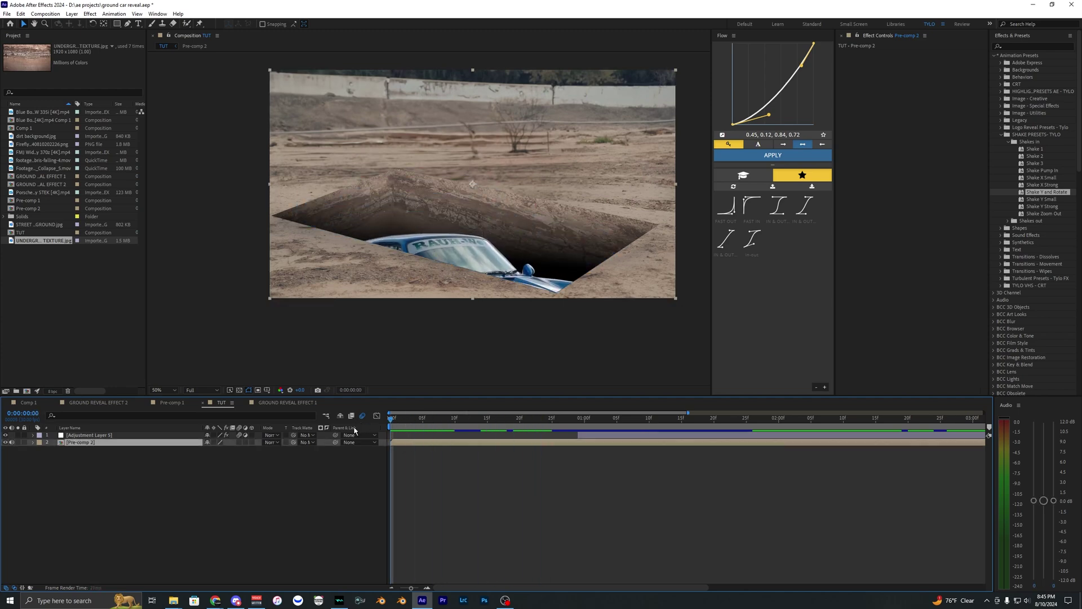
Step: Add another adjustment layer above the pre-composition, trimmed to end where the shake adjustment layer begins
{"action": "key", "text": "ctrl+alt+y"}
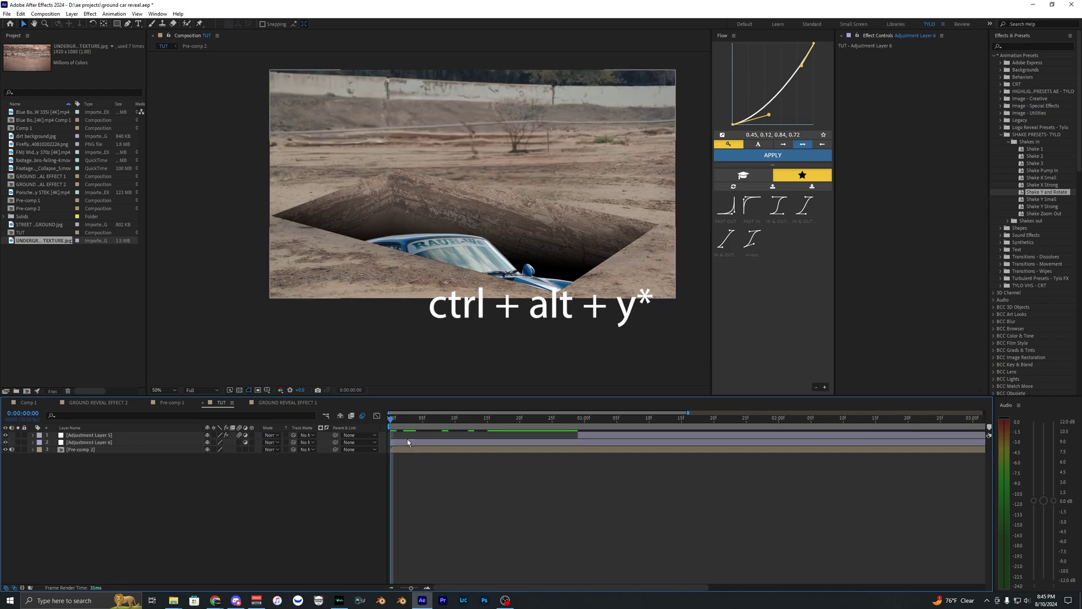
{"action": "left_click_drag", "start_coordinate": [561, 429], "coordinate": [571, 427]}
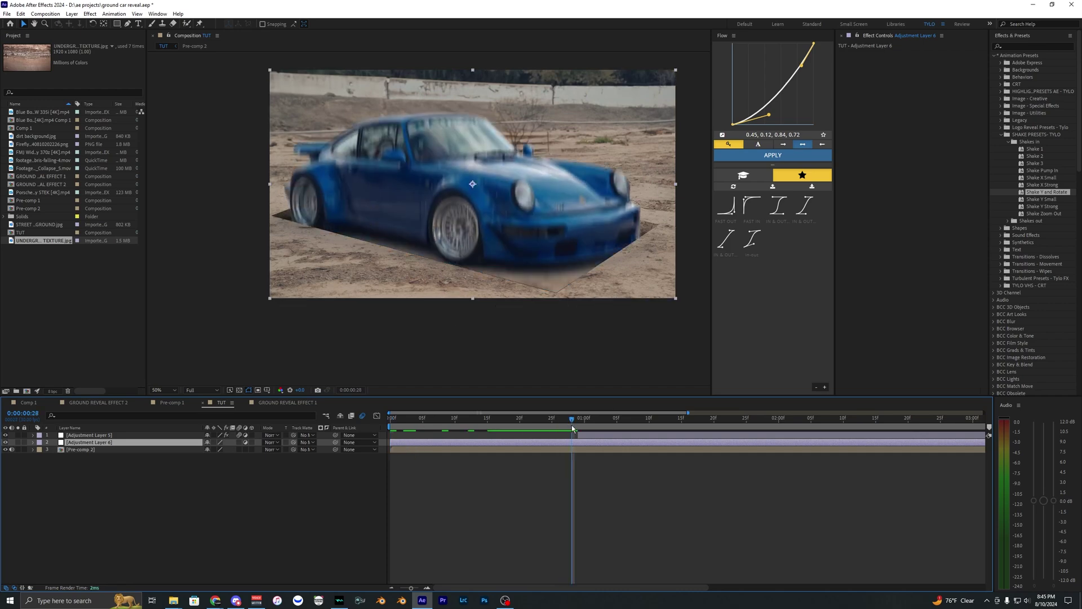
{"action": "key", "text": "alt+bracketright"}
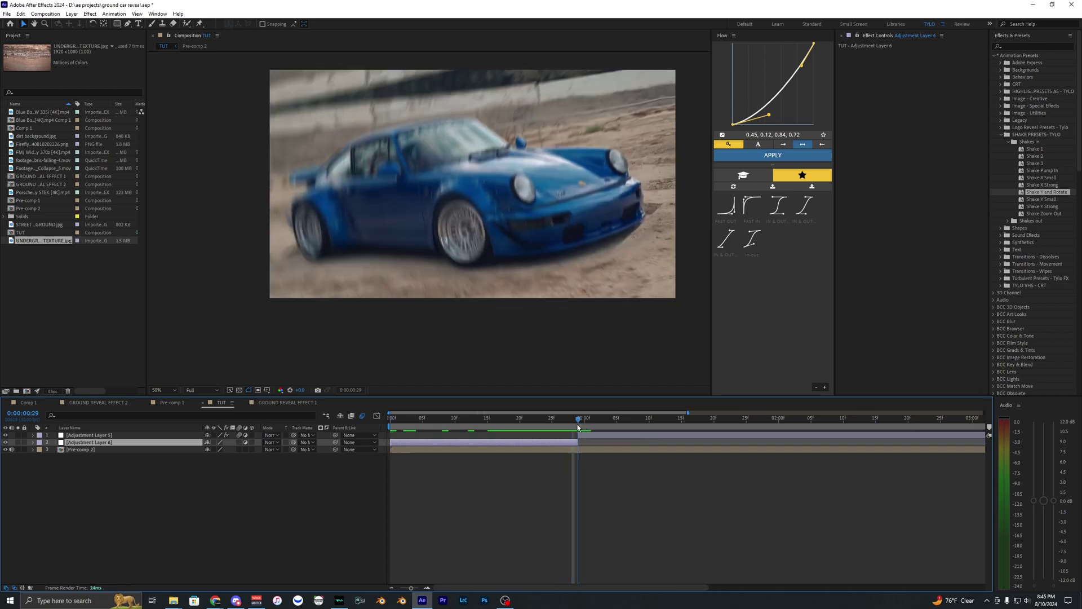
{"action": "left_click_drag", "start_coordinate": [576, 427], "coordinate": [578, 428]}
Step: Apply the Distort Transform effect to the new adjustment layer covering the car's rise
{"action": "key", "text": "Home"}
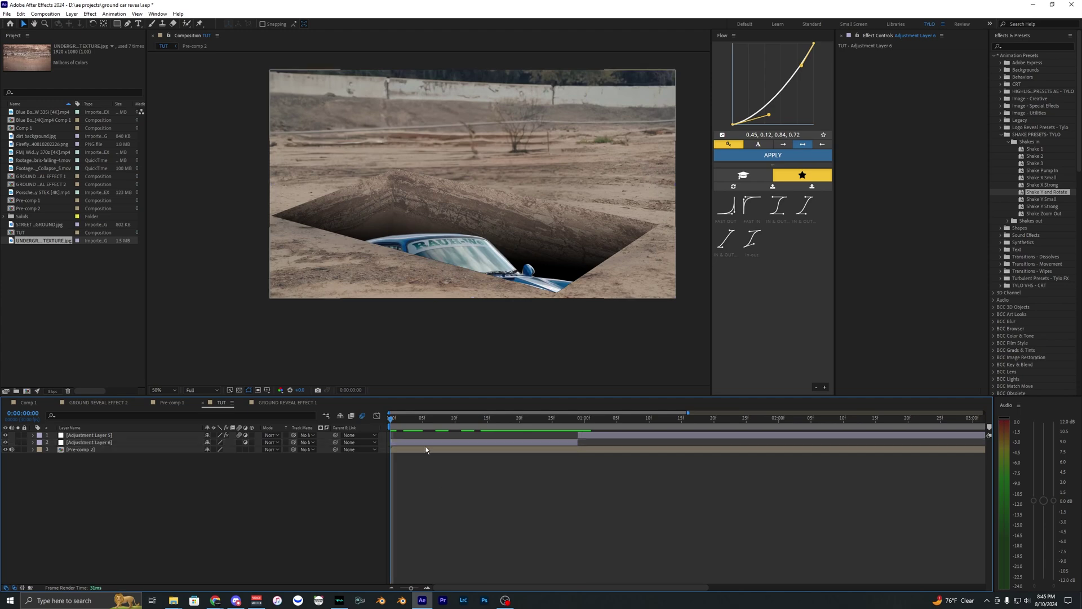
{"action": "left_click", "coordinate": [1028, 46]}
{"action": "type", "text": "transform"}
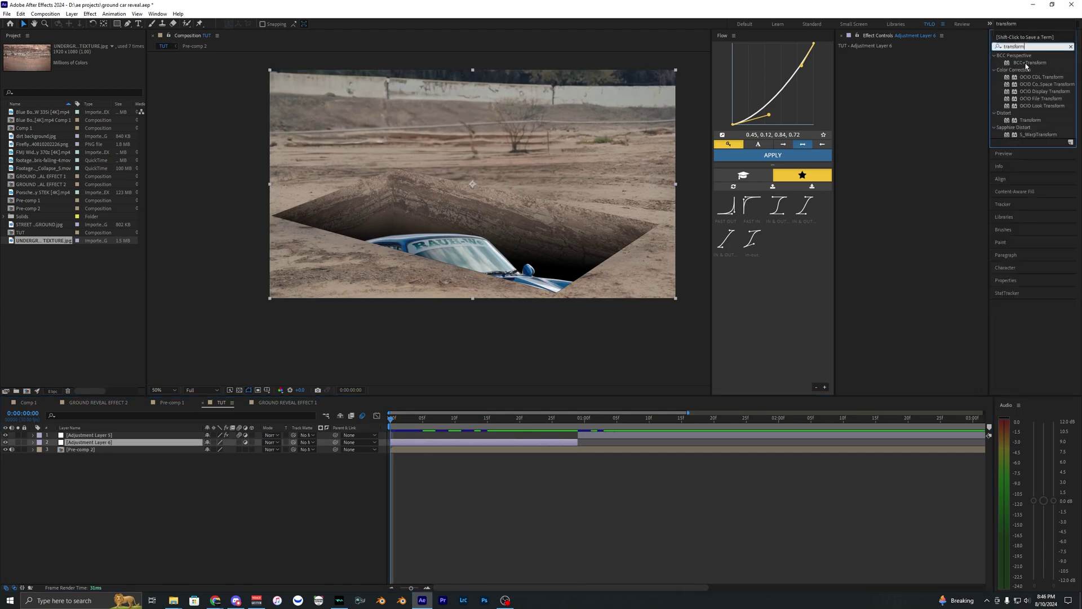
{"action": "left_click_drag", "start_coordinate": [1031, 120], "coordinate": [890, 113]}
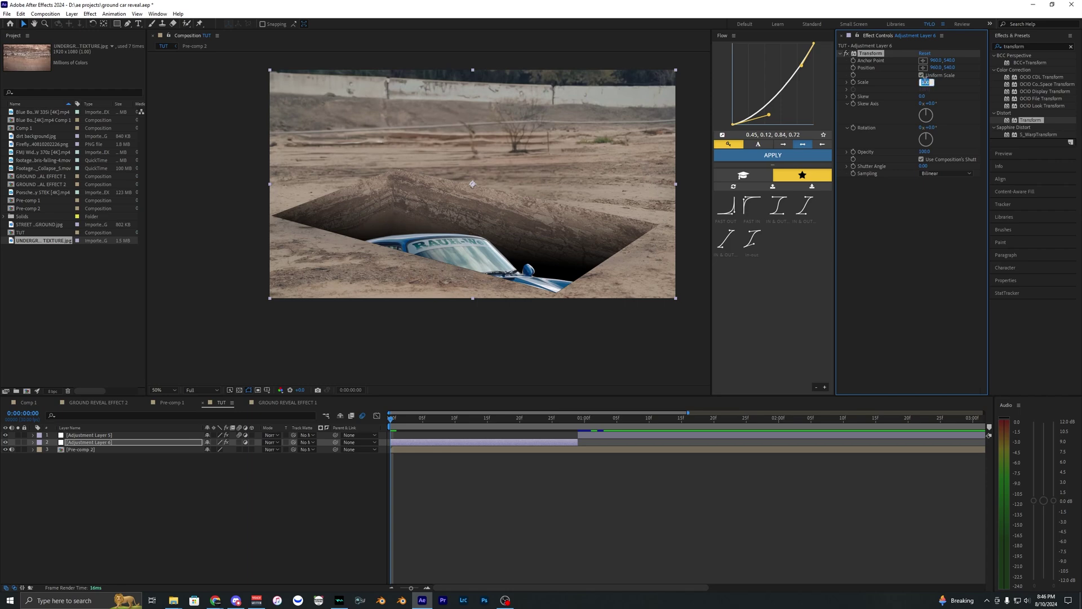
Step: Keyframe the Transform effect's Scale from 115 at 0:00:00:00 to 100 at 0:00:00:29
{"action": "left_click", "coordinate": [926, 83]}
{"action": "type", "text": "115"}
{"action": "key", "text": "Return"}
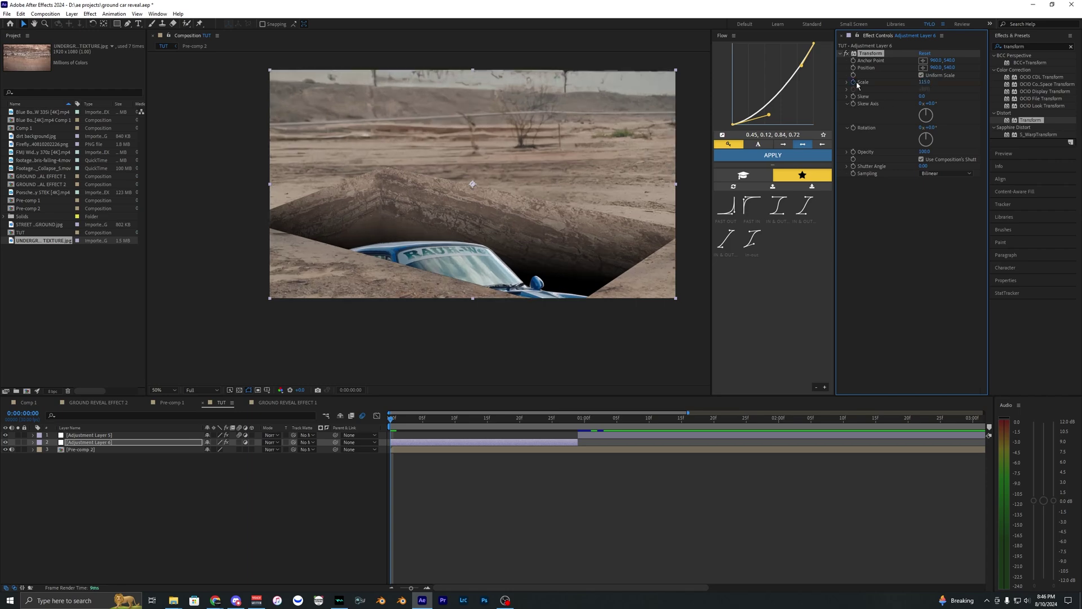
{"action": "left_click_drag", "start_coordinate": [572, 420], "coordinate": [577, 425]}
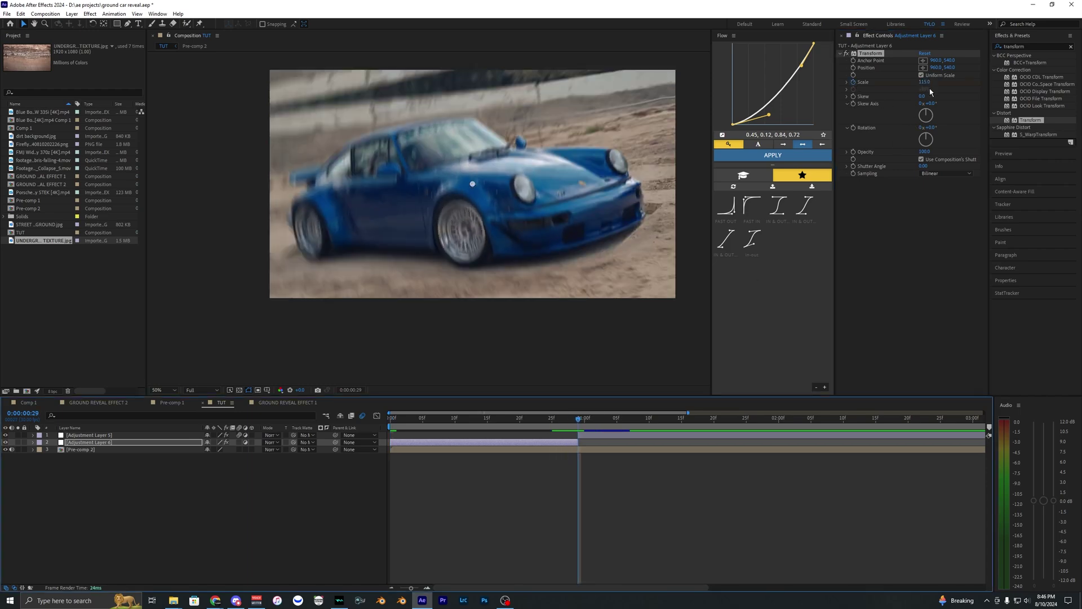
{"action": "left_click", "coordinate": [925, 82]}
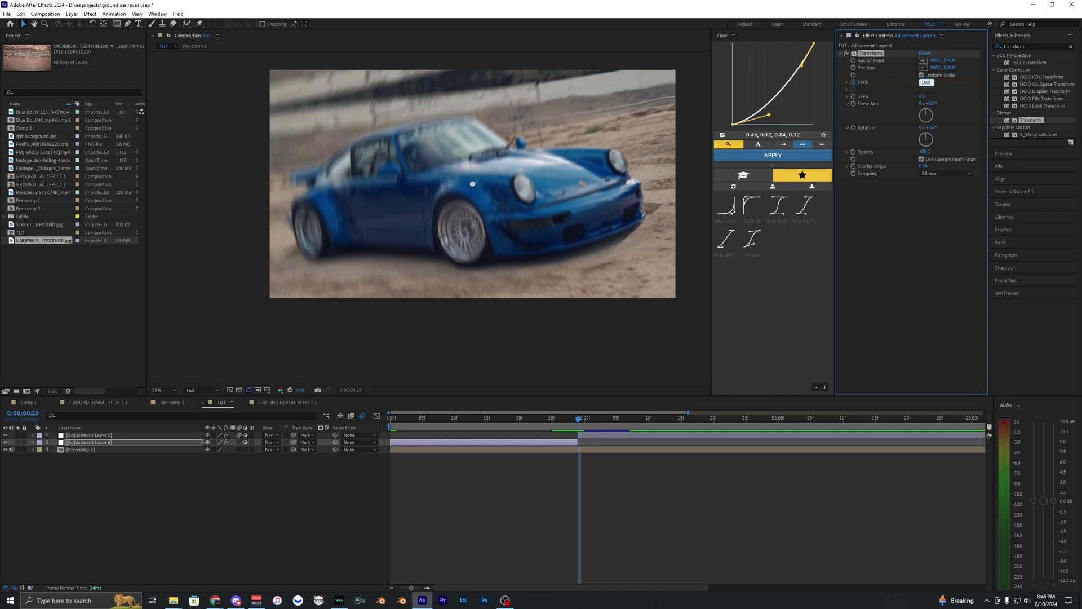
{"action": "type", "text": "115"}
{"action": "key", "text": "Return"}
Step: Play back the composition from the start to check the zoom-out leading into the shake
{"action": "key", "text": "space"}
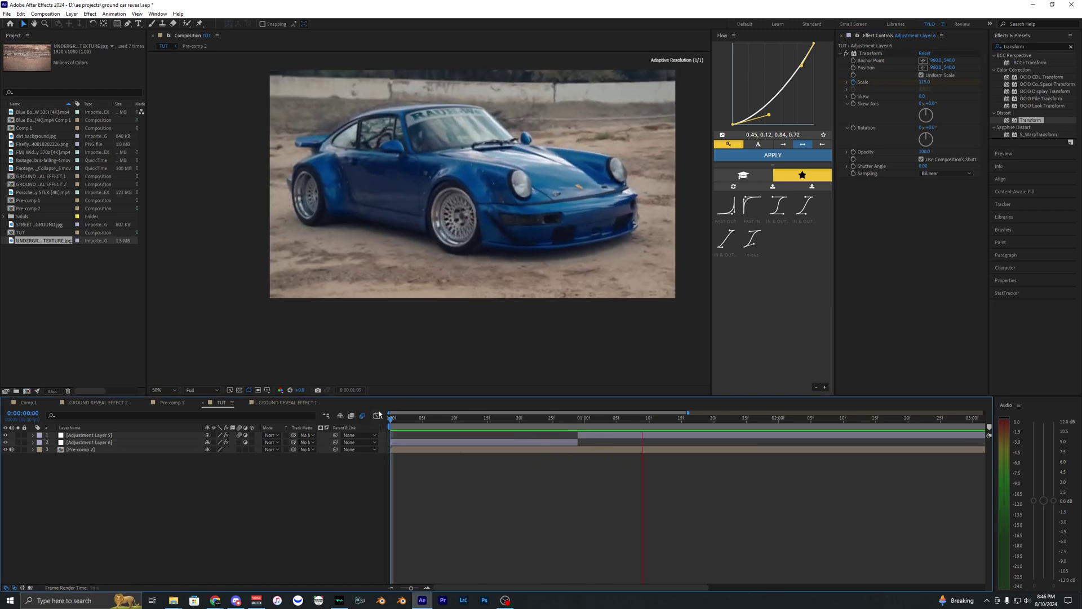
{"action": "key", "text": "space"}
{"action": "left_click", "coordinate": [408, 442]}
{"action": "key", "text": "space"}
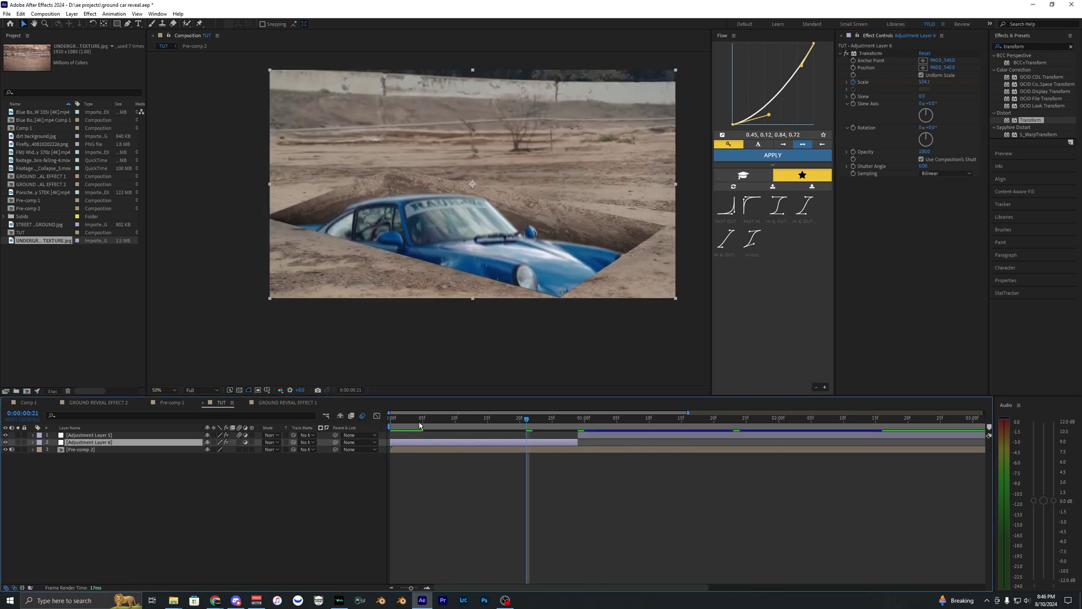
{"action": "left_click_drag", "start_coordinate": [418, 423], "coordinate": [387, 418]}
{"action": "key", "text": "space"}
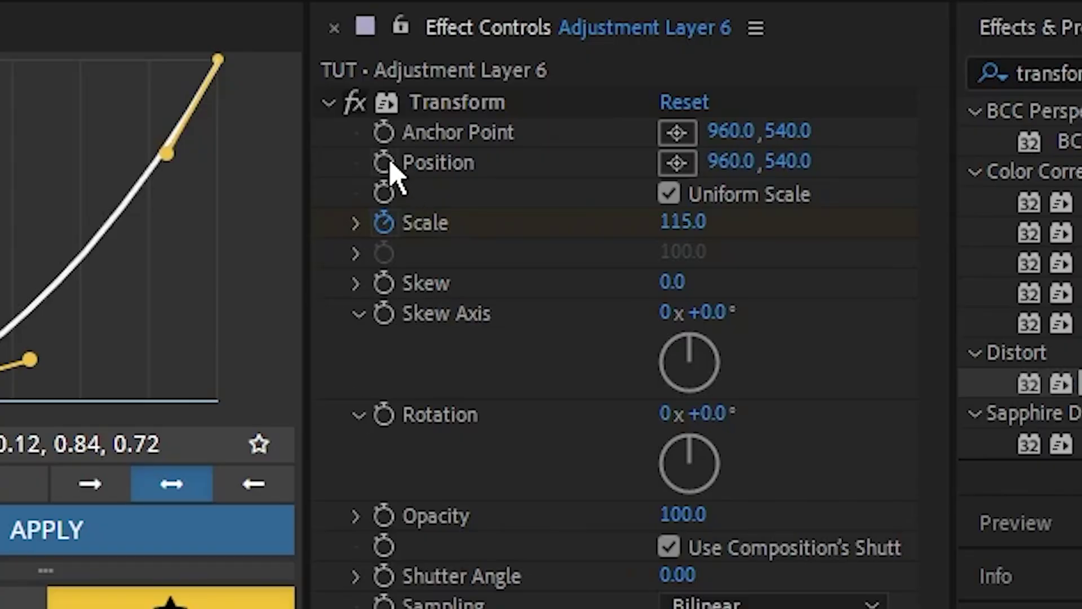
Step: Add the expression wiggle(3,20) to the Transform effect's Position and play back the camera movement
{"action": "left_click", "coordinate": [385, 162], "text": "alt"}
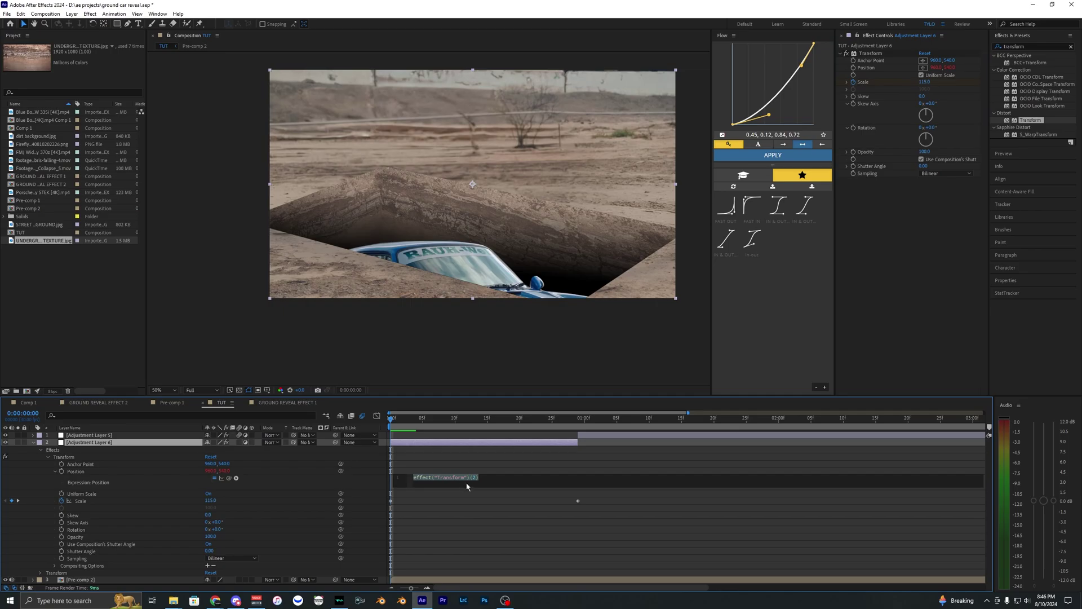
{"action": "key", "text": "BackSpace"}
{"action": "type", "text": "wi"}
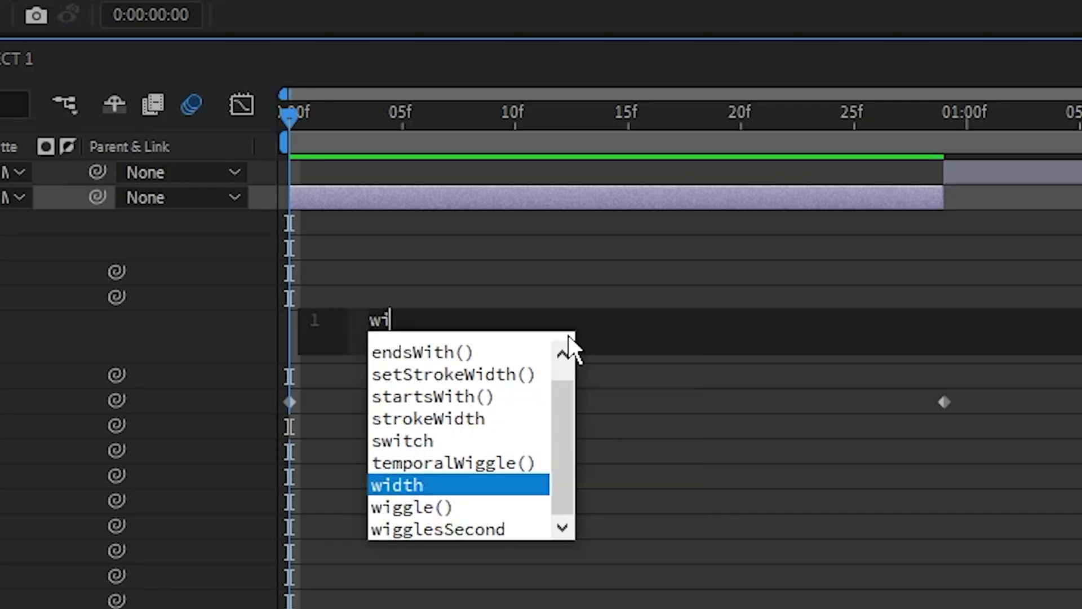
{"action": "type", "text": "ggle("}
{"action": "key", "text": "BackSpace"}
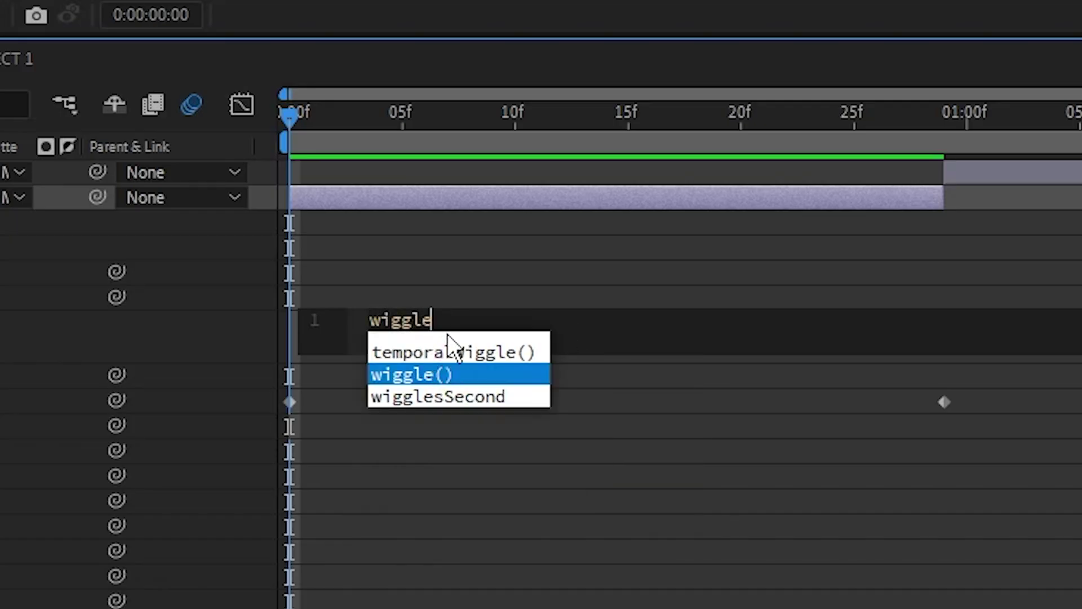
{"action": "left_click", "coordinate": [445, 374]}
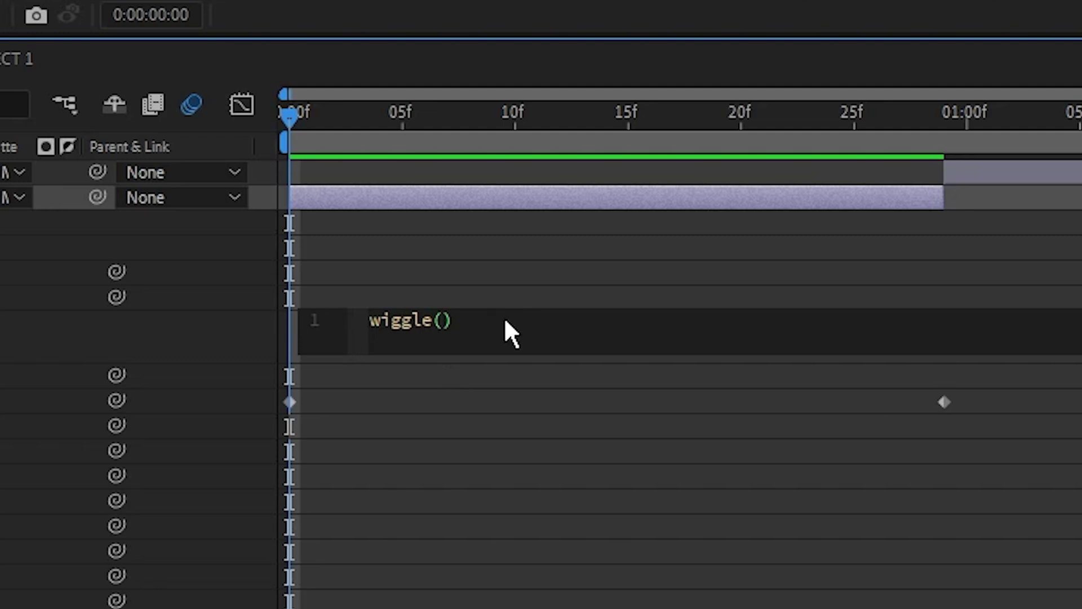
{"action": "type", "text": "3,20"}
{"action": "left_click", "coordinate": [529, 292]}
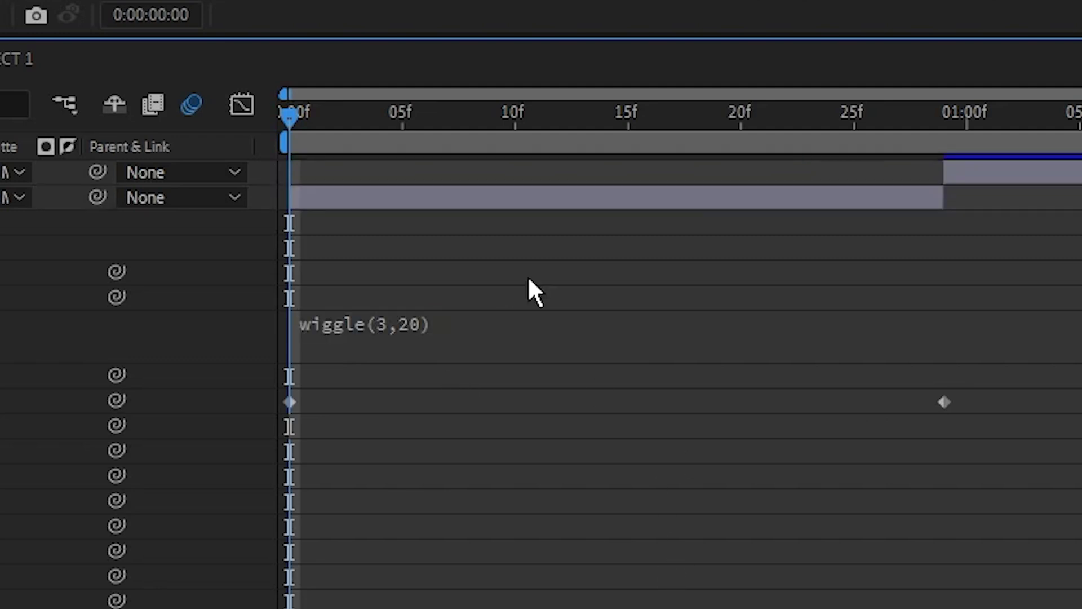
{"action": "key", "text": "space"}
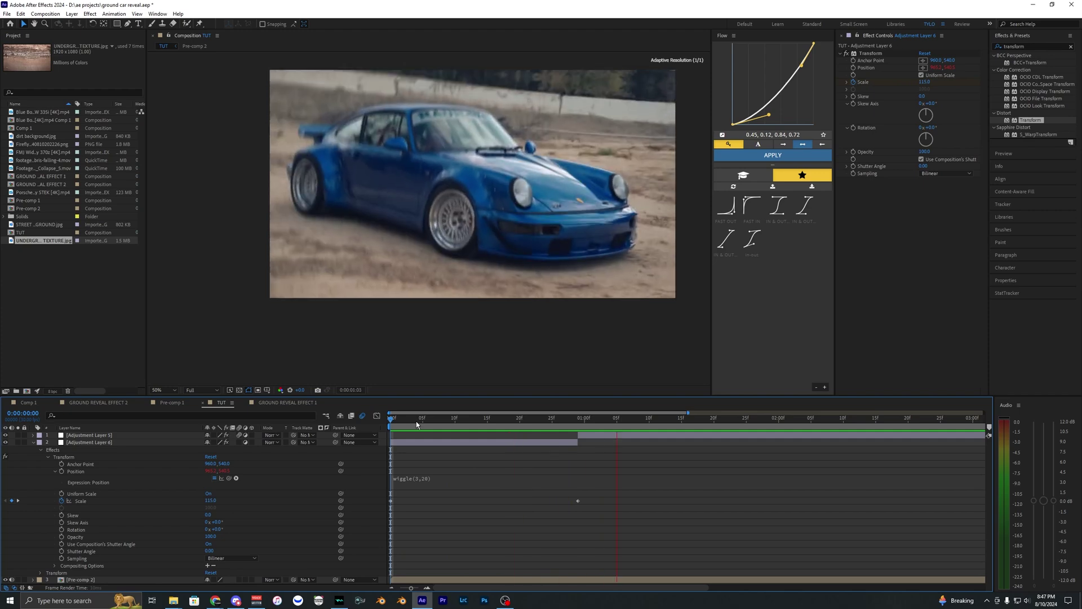
Step: Change the Transform Position expression to wiggle(3,50) and play back the result
{"action": "left_click", "coordinate": [258, 440]}
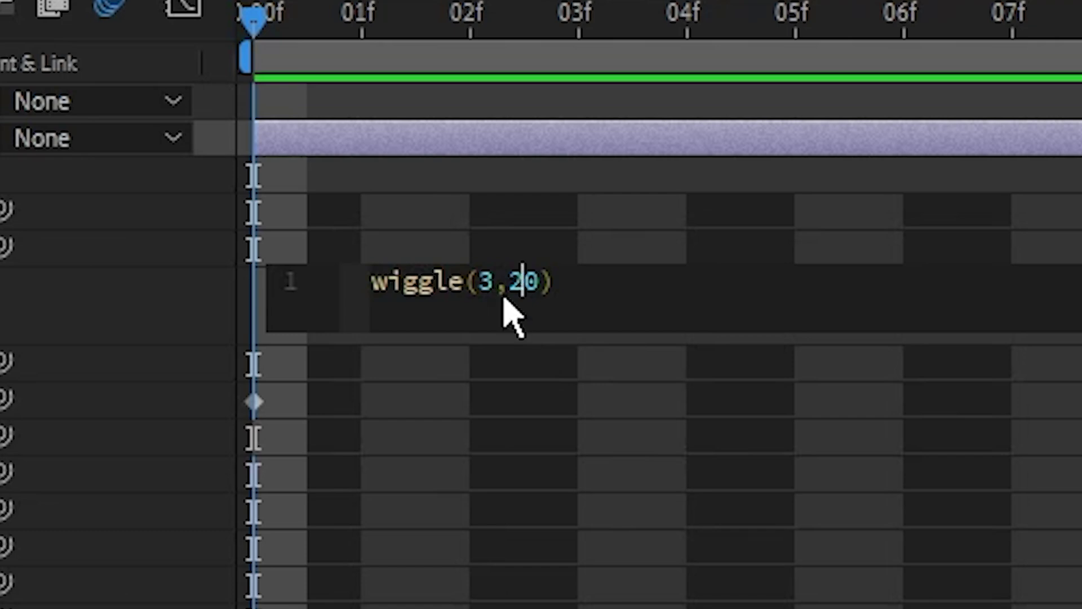
{"action": "left_click", "coordinate": [418, 479]}
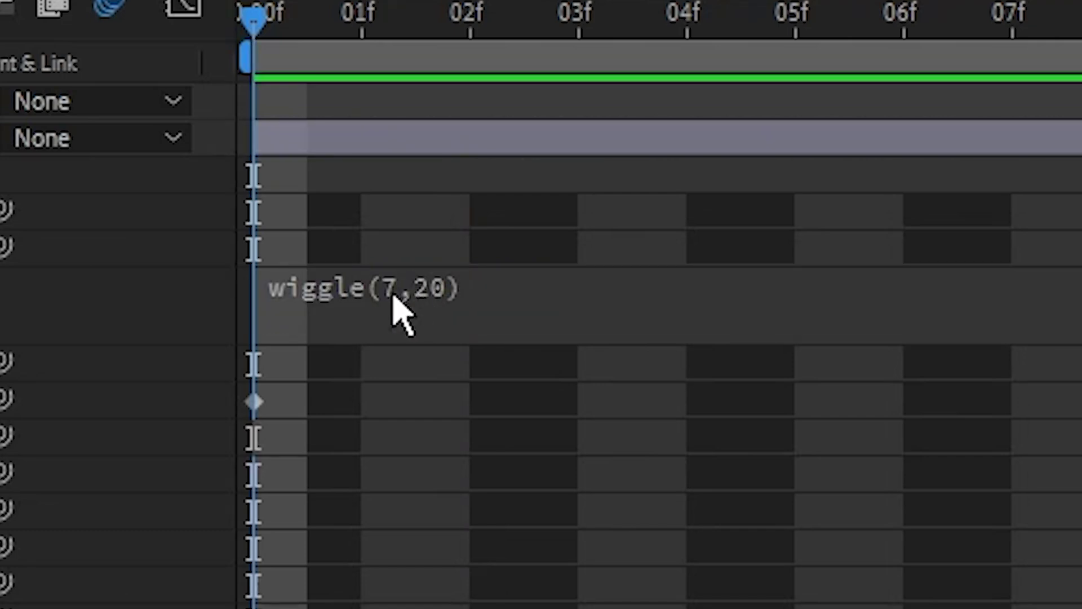
{"action": "left_click", "coordinate": [409, 288]}
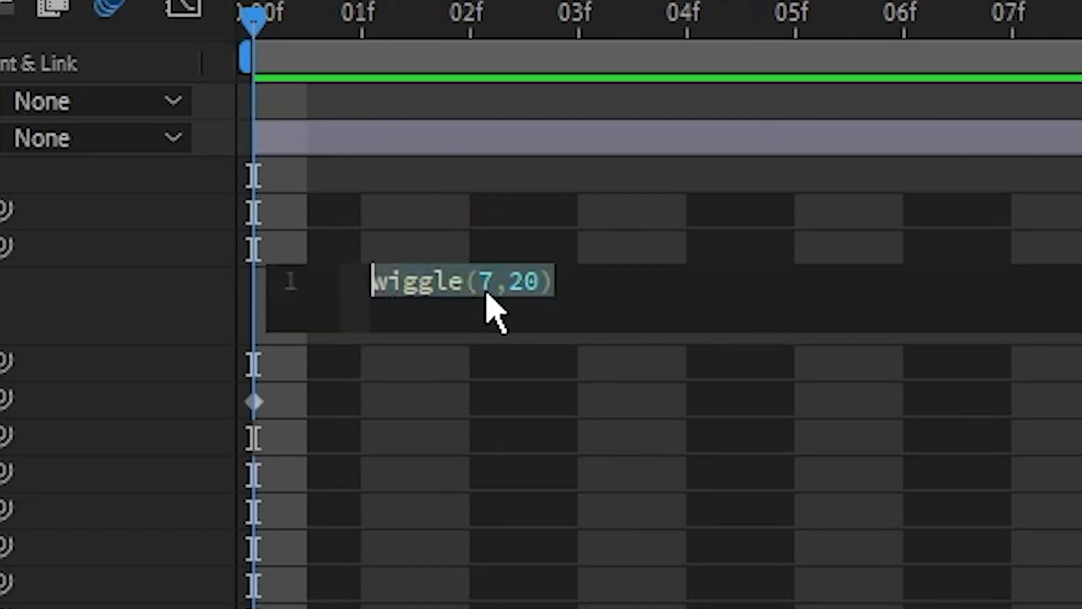
{"action": "left_click", "coordinate": [483, 290]}
{"action": "left_click", "coordinate": [168, 62]}
{"action": "key", "text": "space"}
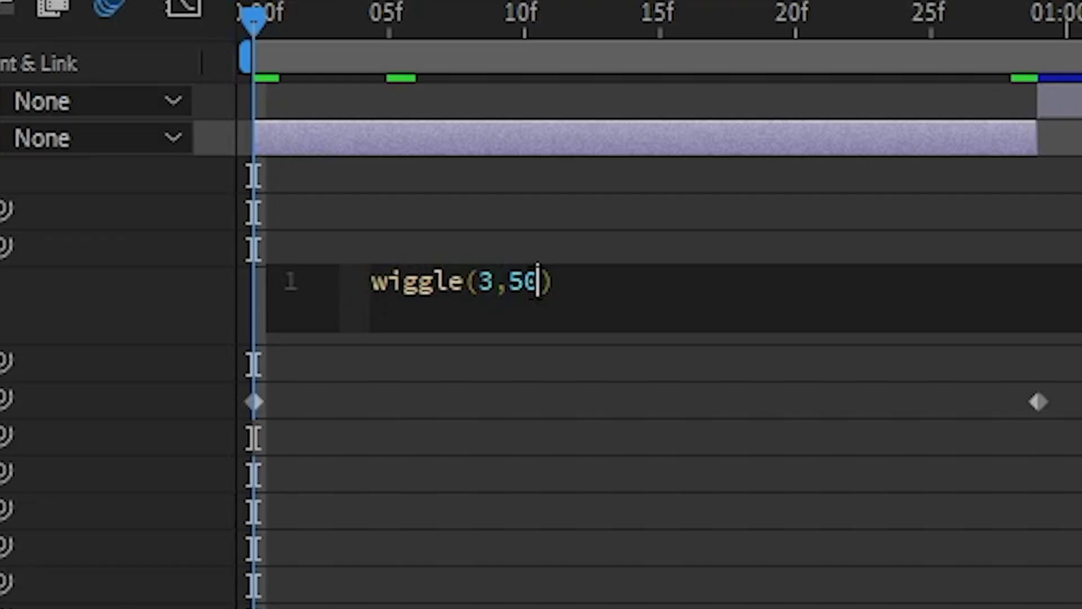
{"action": "left_click", "coordinate": [529, 363]}
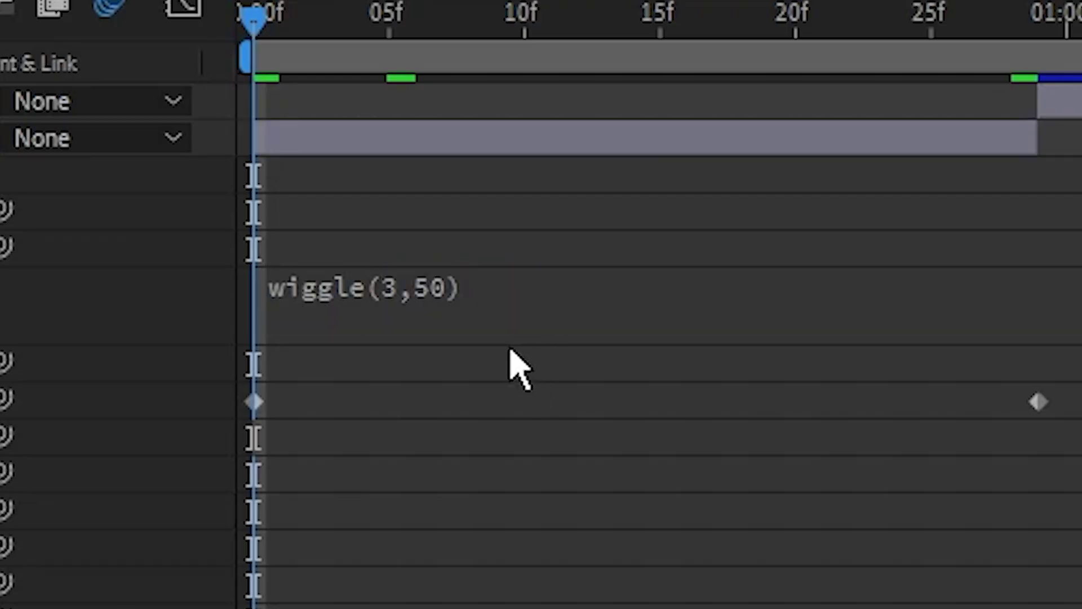
{"action": "key", "text": "space"}
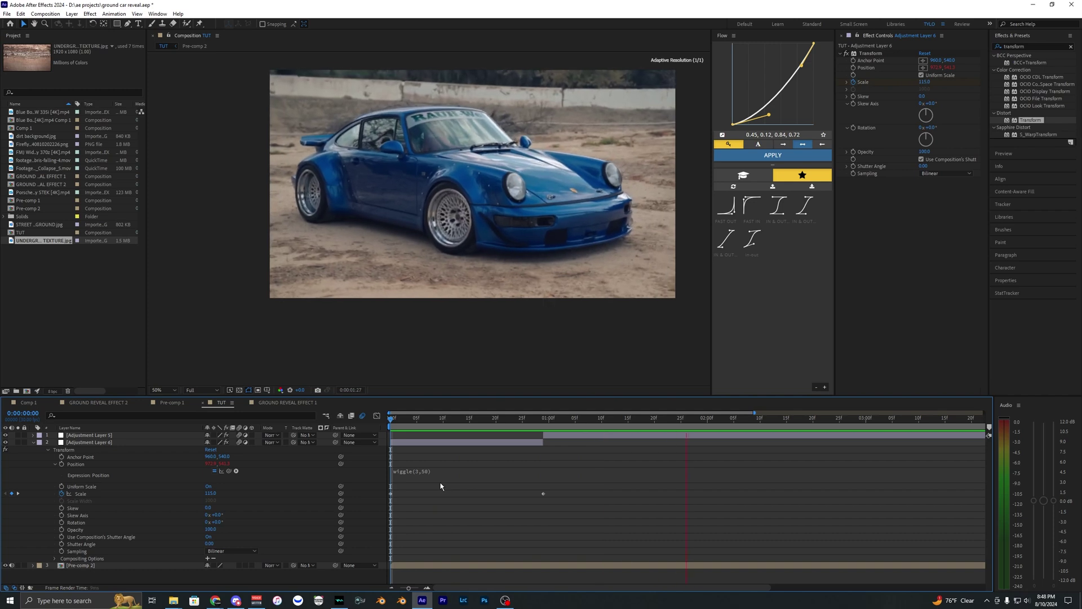
Step: Review the adjustment layers' keyframes, collapse them again and scrub through the car's landing
{"action": "key", "text": "minus"}
{"action": "key", "text": "u"}
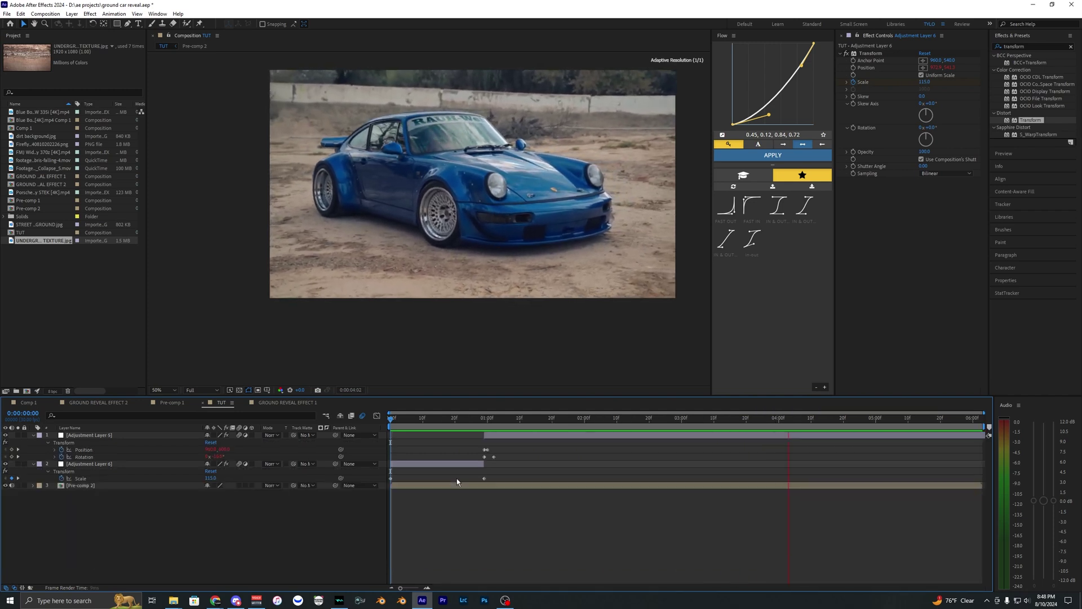
{"action": "key", "text": "u"}
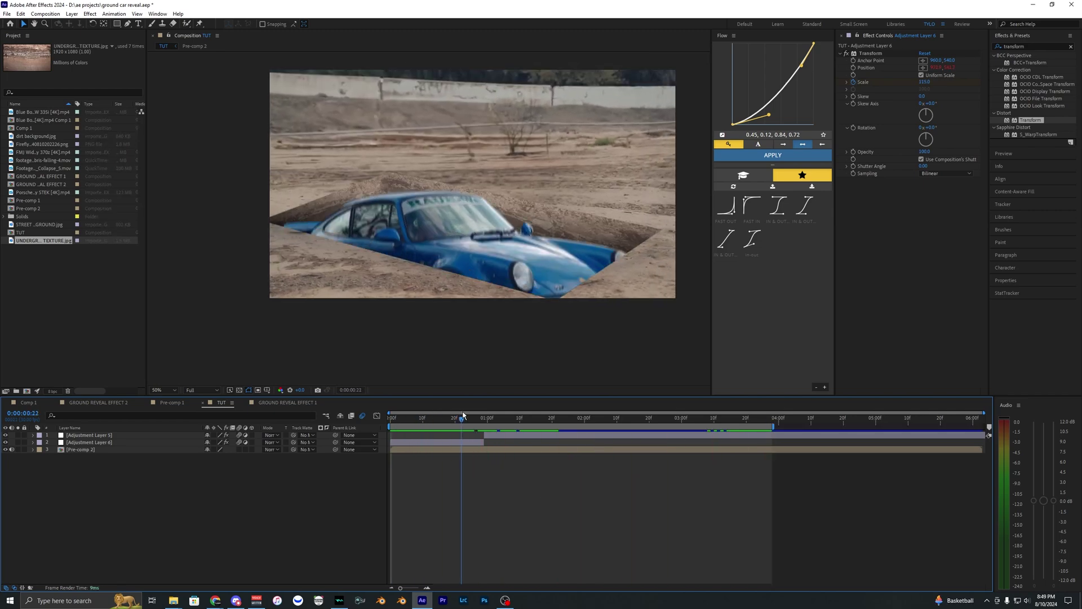
{"action": "mouse_move", "coordinate": [494, 412]}
{"action": "left_mouse_down"}
{"action": "mouse_move", "coordinate": [423, 413]}
{"action": "mouse_move", "coordinate": [532, 412]}
{"action": "mouse_move", "coordinate": [441, 422]}
{"action": "mouse_move", "coordinate": [555, 425]}
{"action": "mouse_move", "coordinate": [433, 422]}
{"action": "mouse_move", "coordinate": [512, 422]}
{"action": "left_mouse_up"}
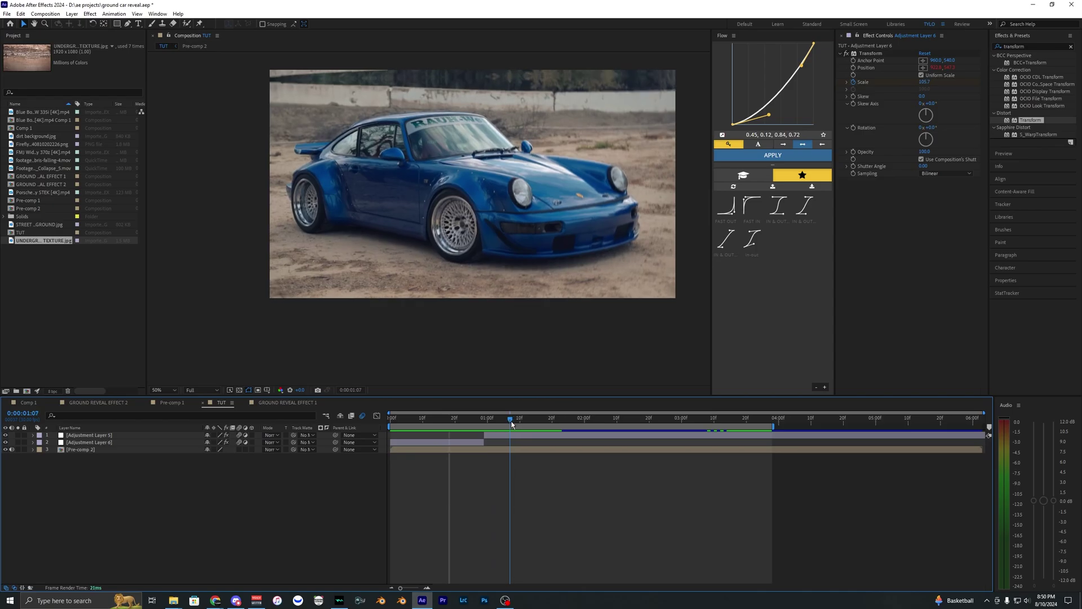